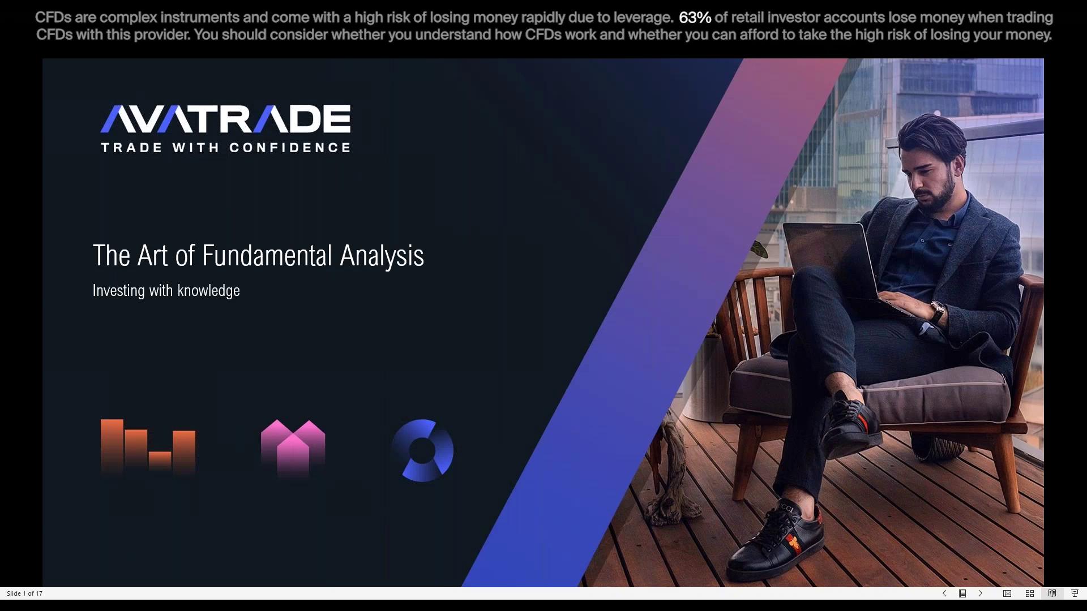
Step: Advance to the Risk Warning slide, switch to the AvaTrade website in Chrome and review its AvaTrade App Mobile Trading page
left_click(405, 342)
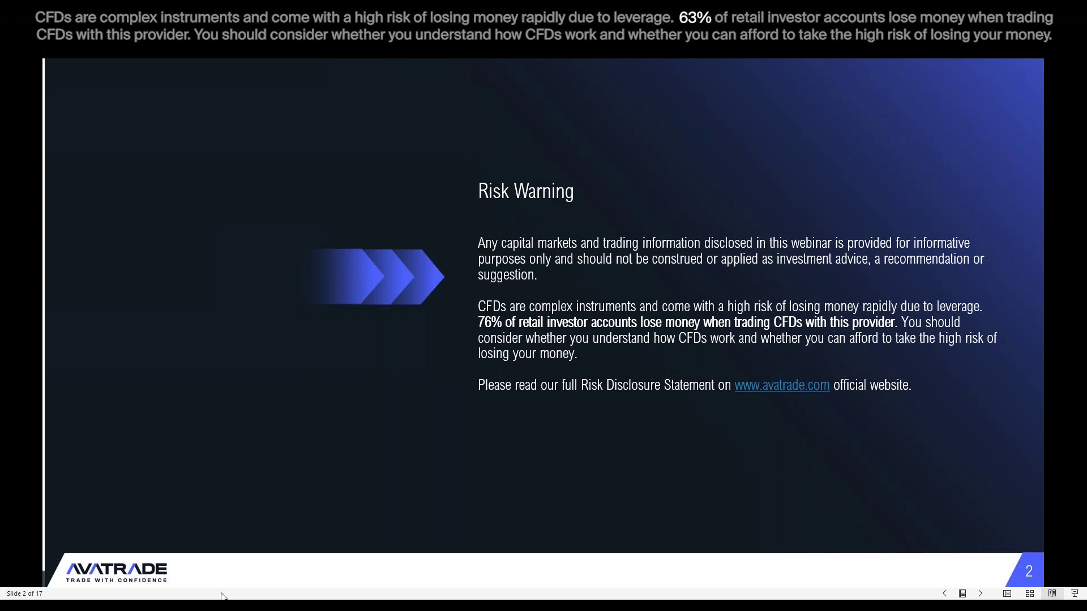
mouse_move(221, 605)
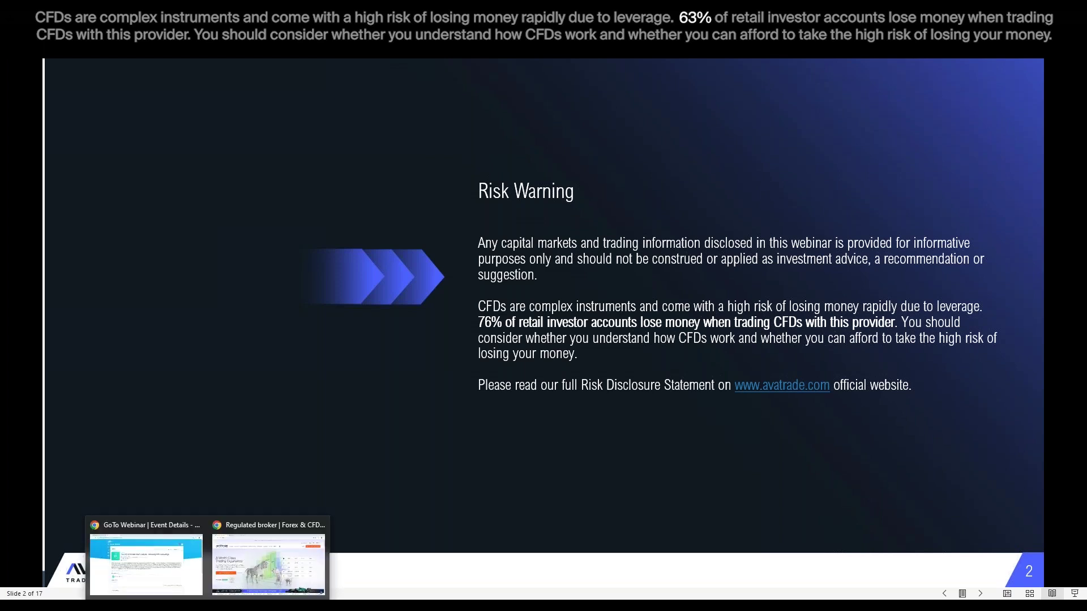
left_click(246, 558)
mouse_move(301, 129)
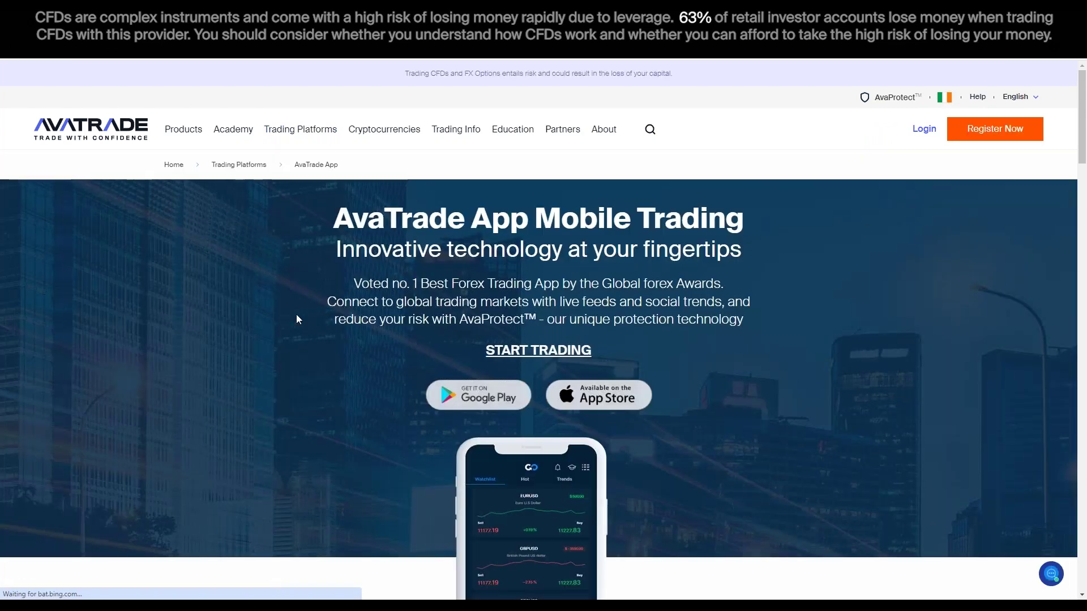
scroll(310, 357, "down", 10)
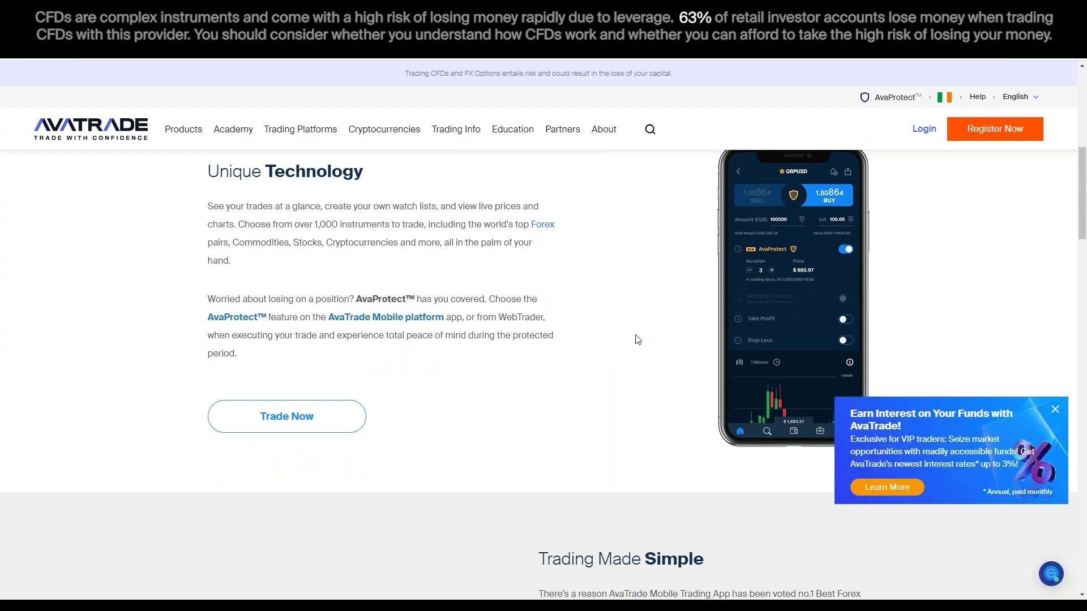
scroll(630, 351, "up", 10)
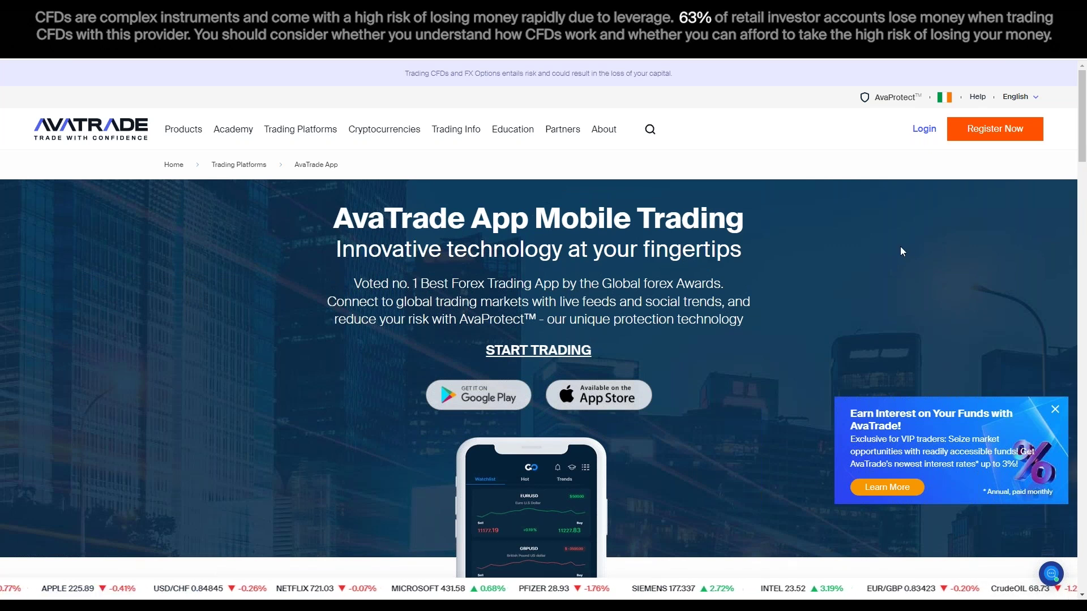
Step: Go from the AvaTrade site's login to the web trading platform and view the list of real and demo accounts
left_click(926, 134)
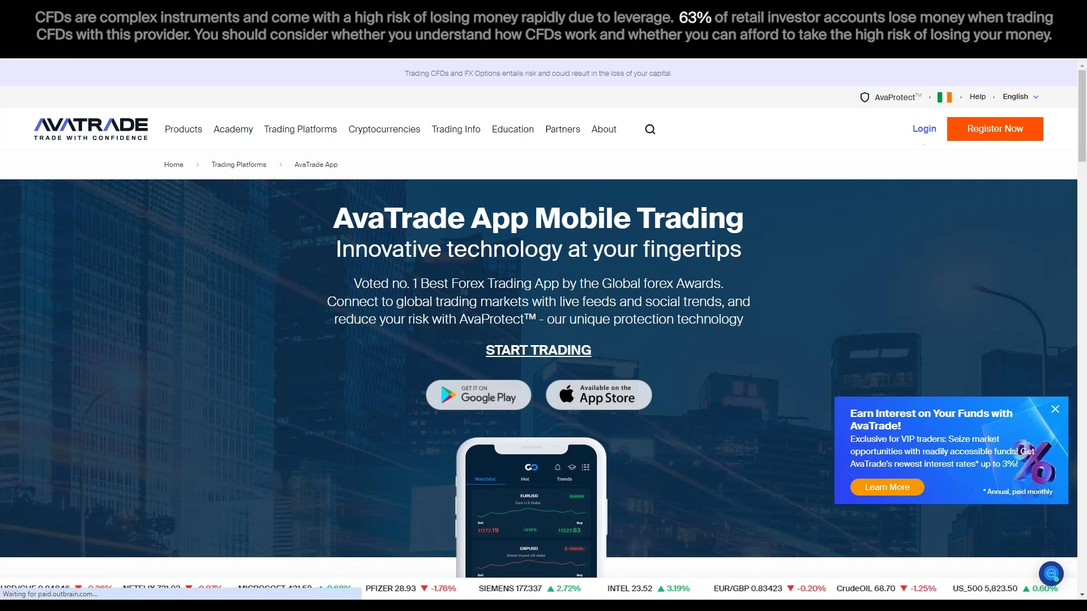
left_click(786, 93)
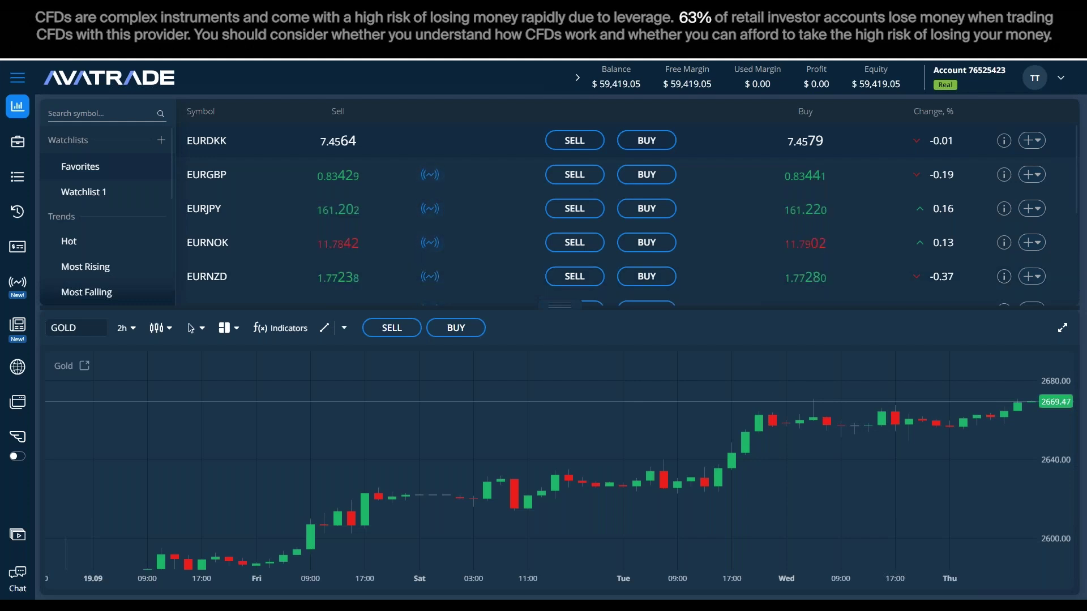
left_click(1060, 79)
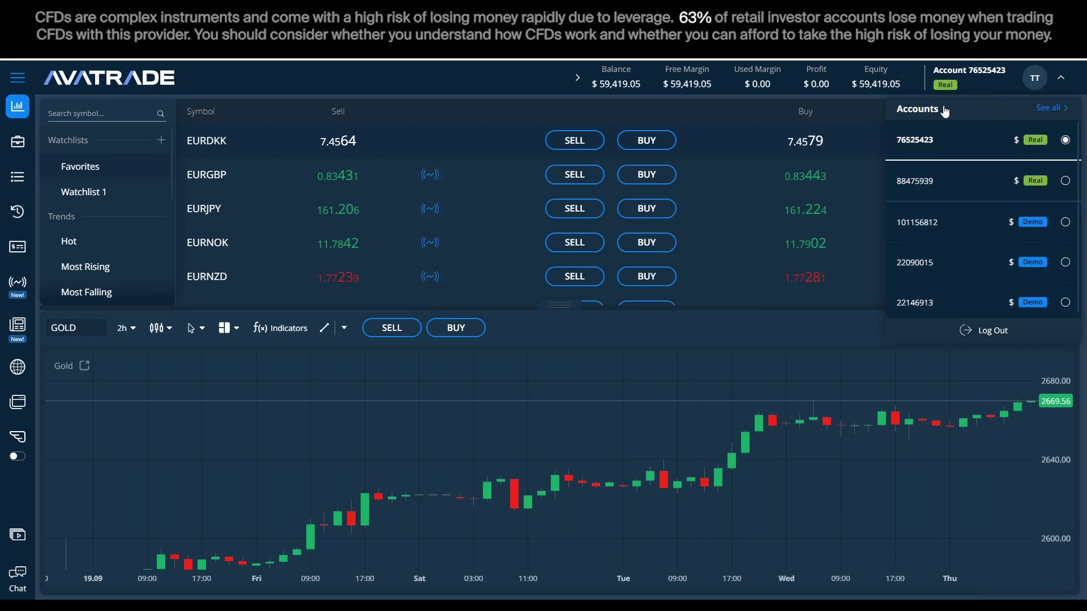
left_click(705, 378)
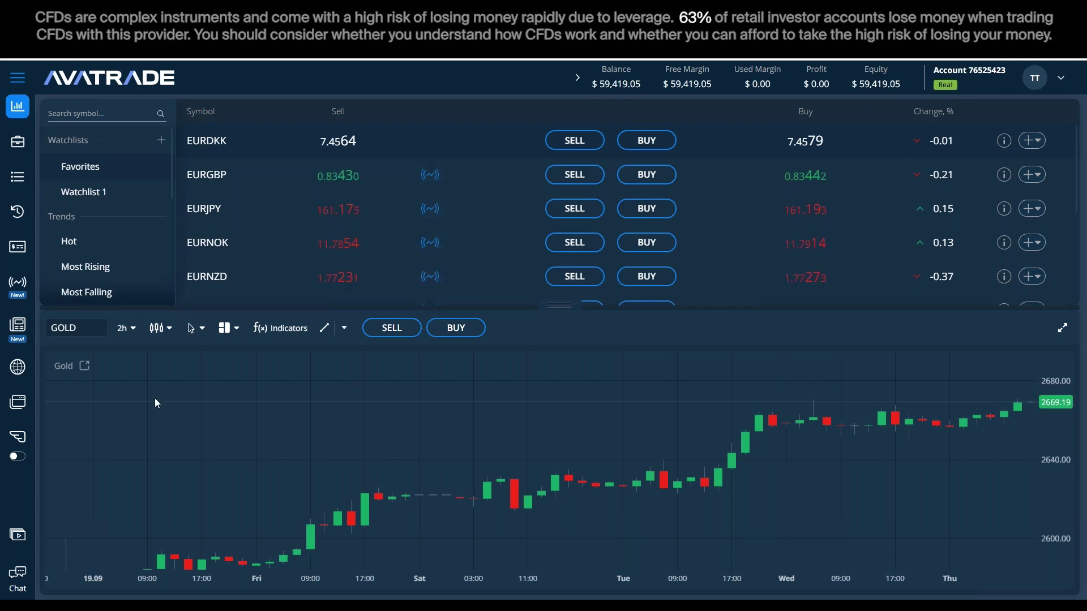
Step: Open Market Buzz and browse the bubble views for Cryptos, Currencies, Commodities and Indices, finishing on Stocks
left_click(18, 367)
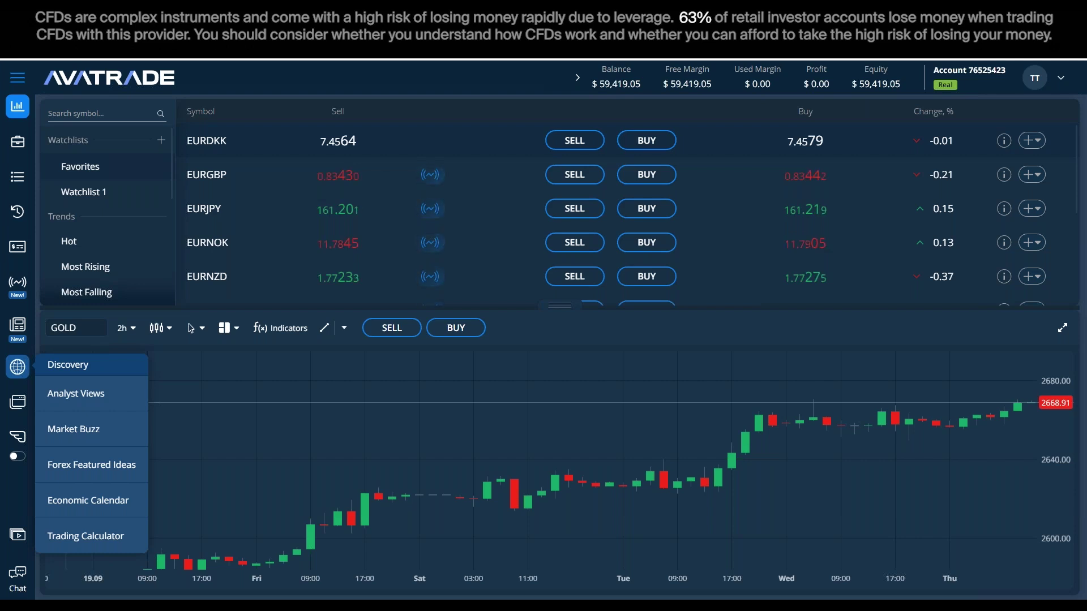
left_click(83, 429)
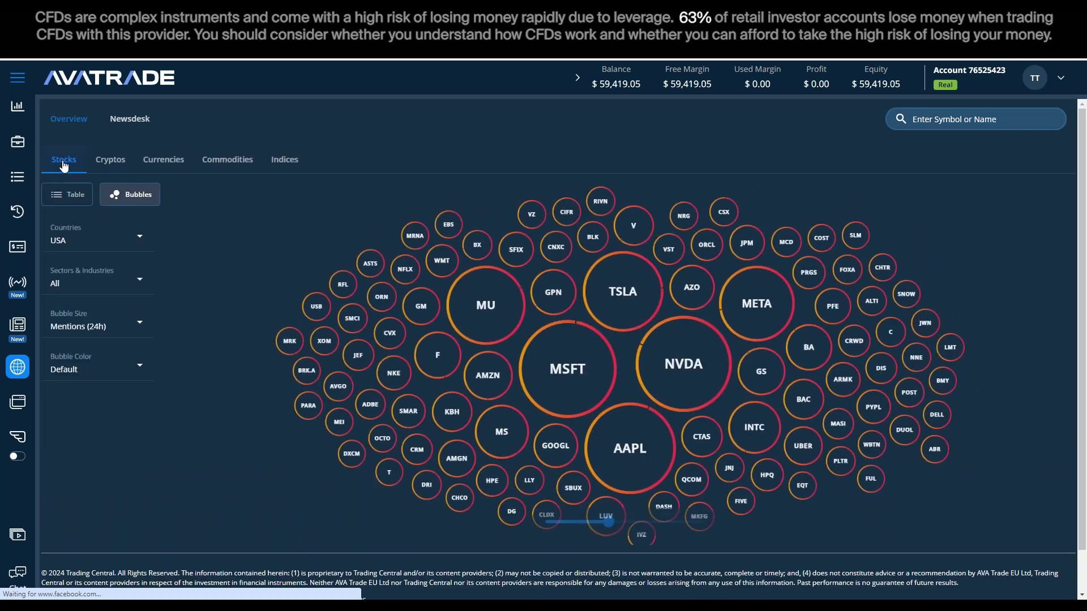
left_click(109, 164)
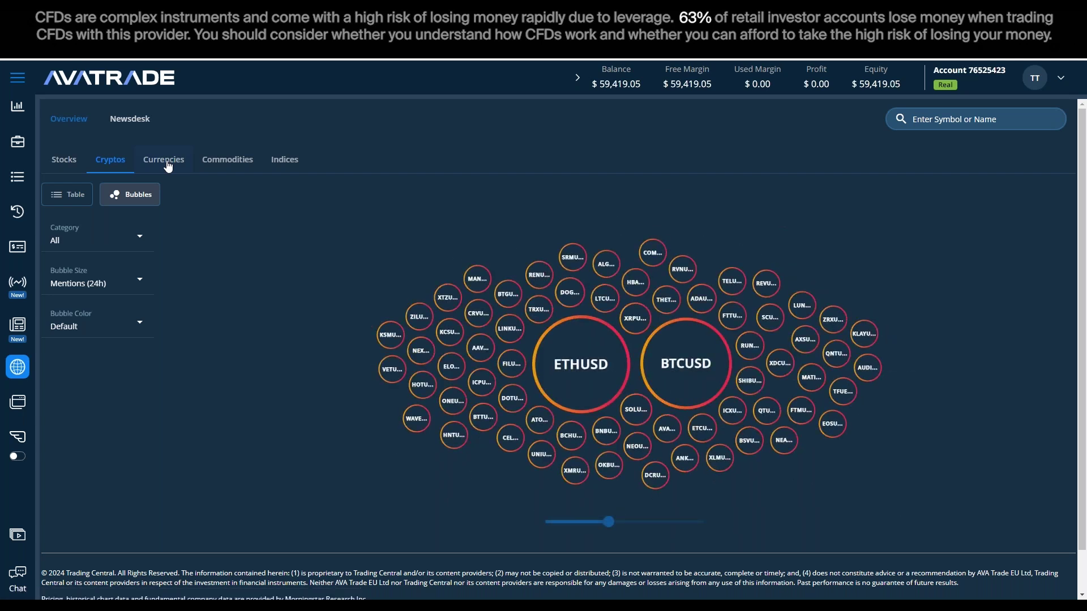
left_click(167, 165)
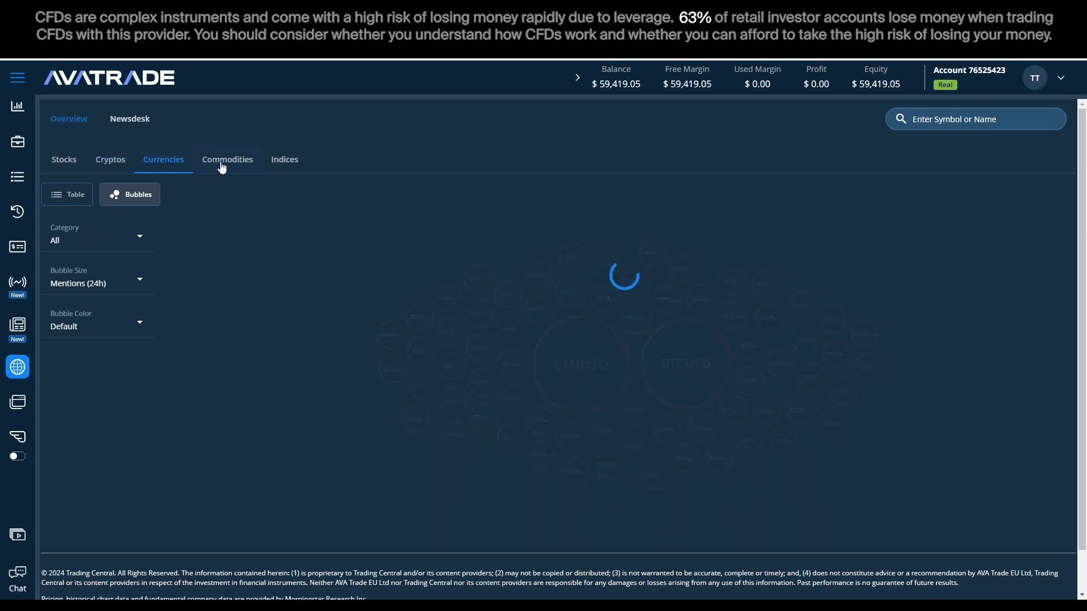
left_click(242, 163)
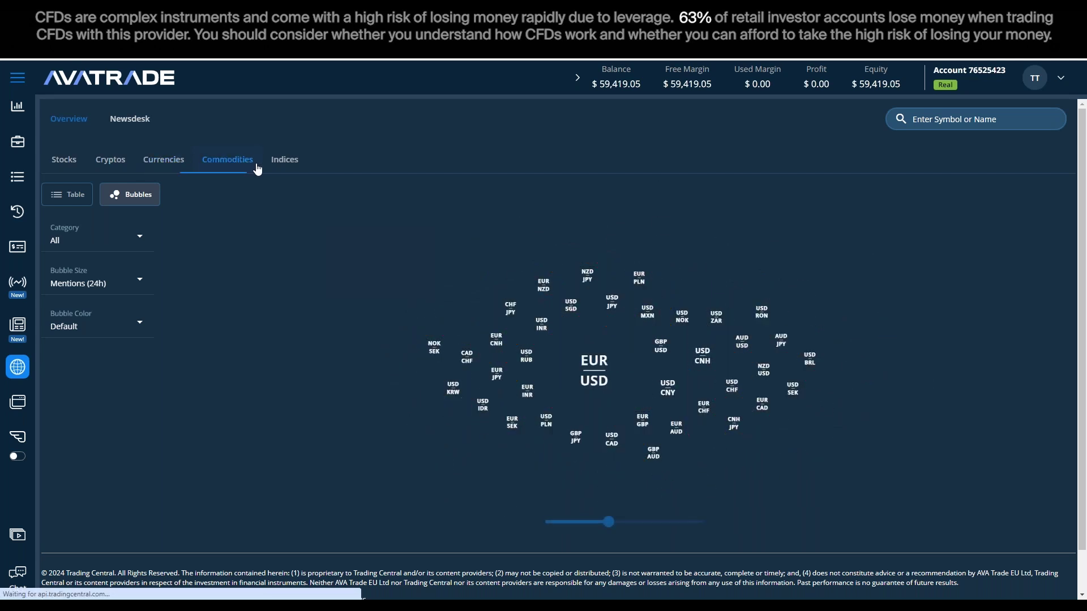
left_click(279, 164)
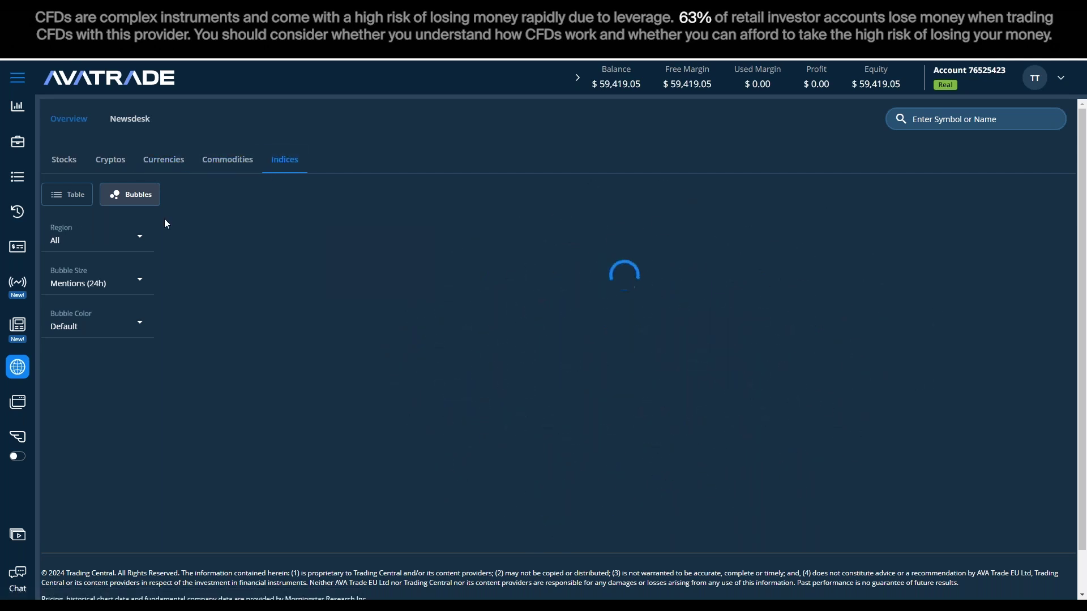
left_click(61, 159)
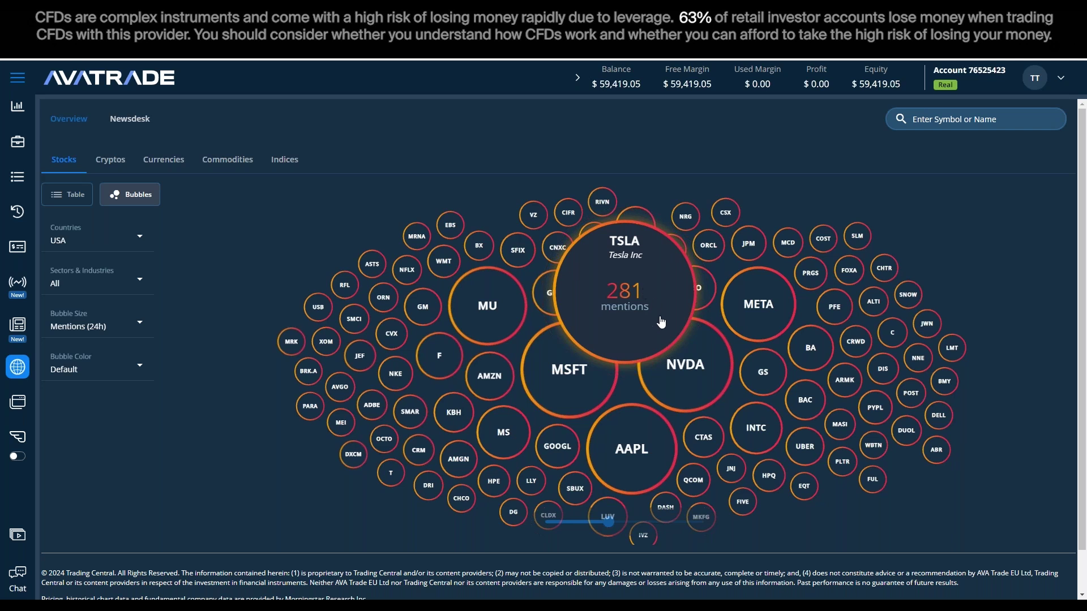
Step: Open Tesla's Market Buzz details and read its trend analysis report, highlighting the preference, comment and resistance levels
left_click(633, 302)
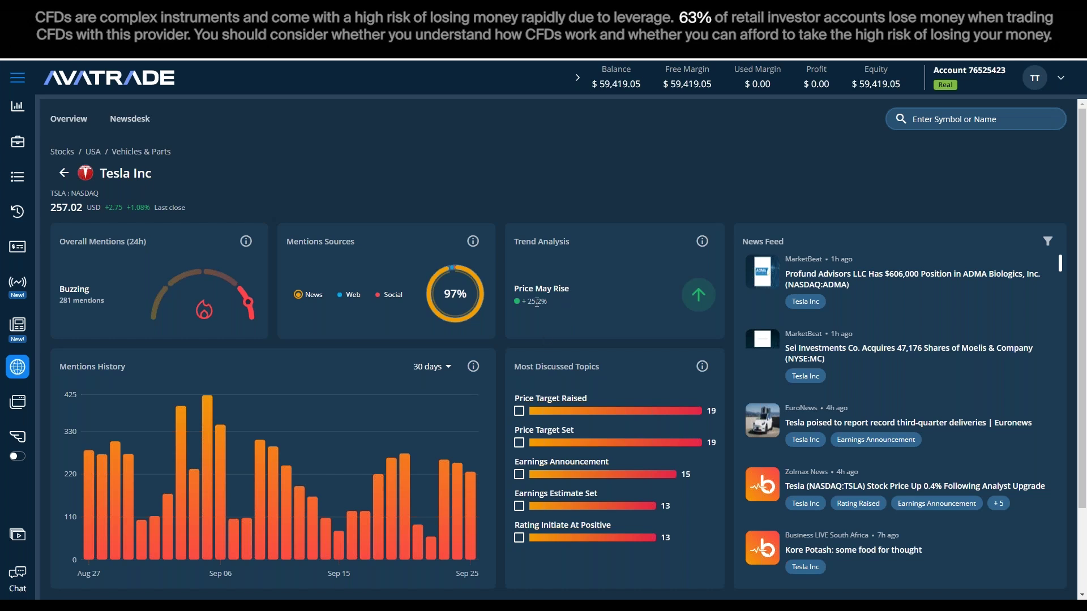
left_click(698, 296)
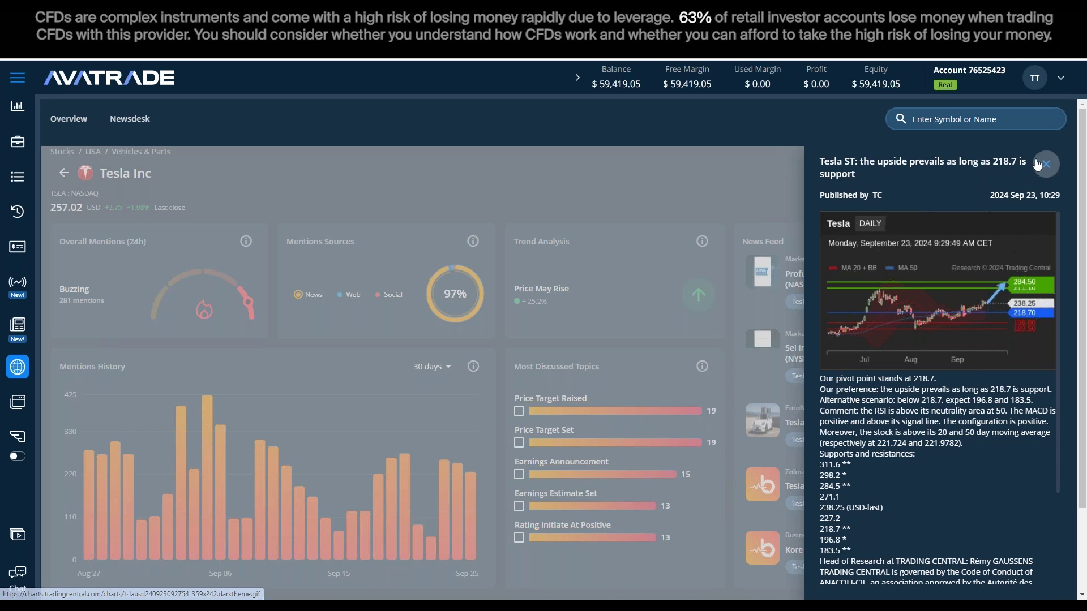
scroll(912, 378, "down", 2)
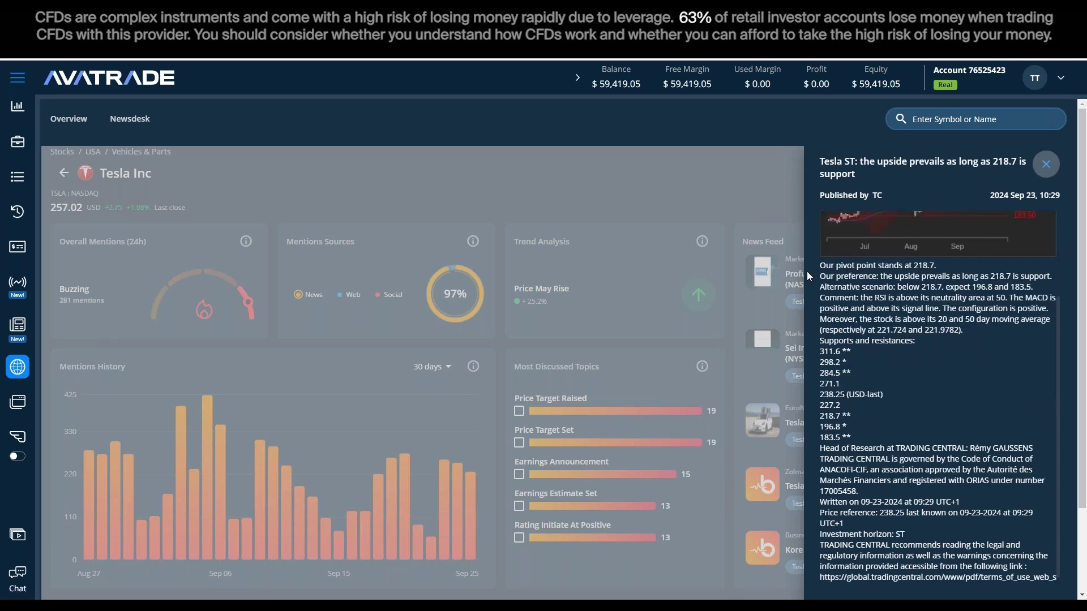
left_click_drag(821, 276, 975, 396)
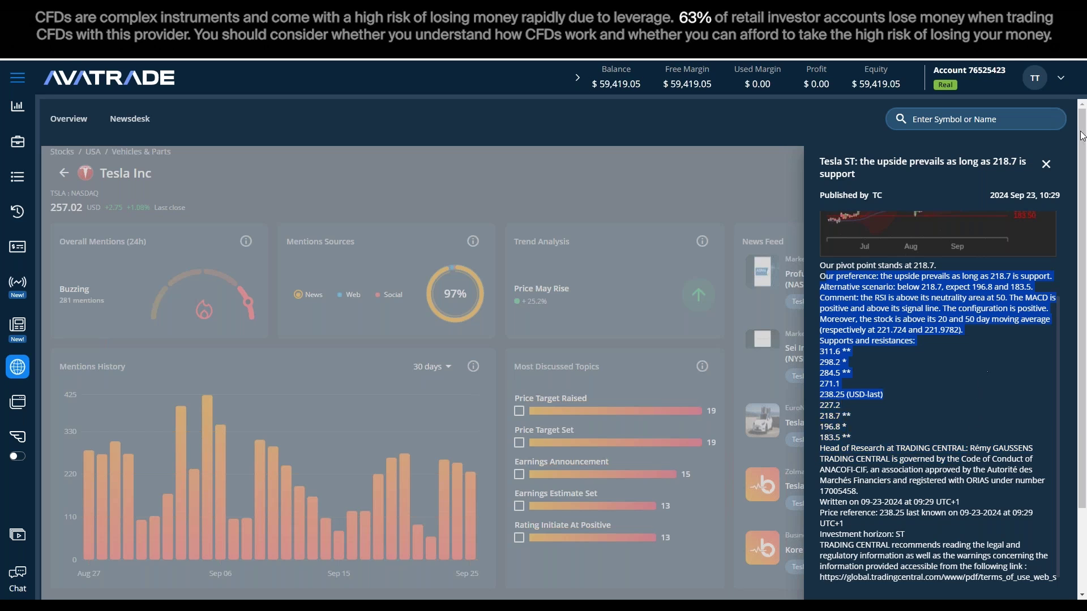
left_click(1044, 163)
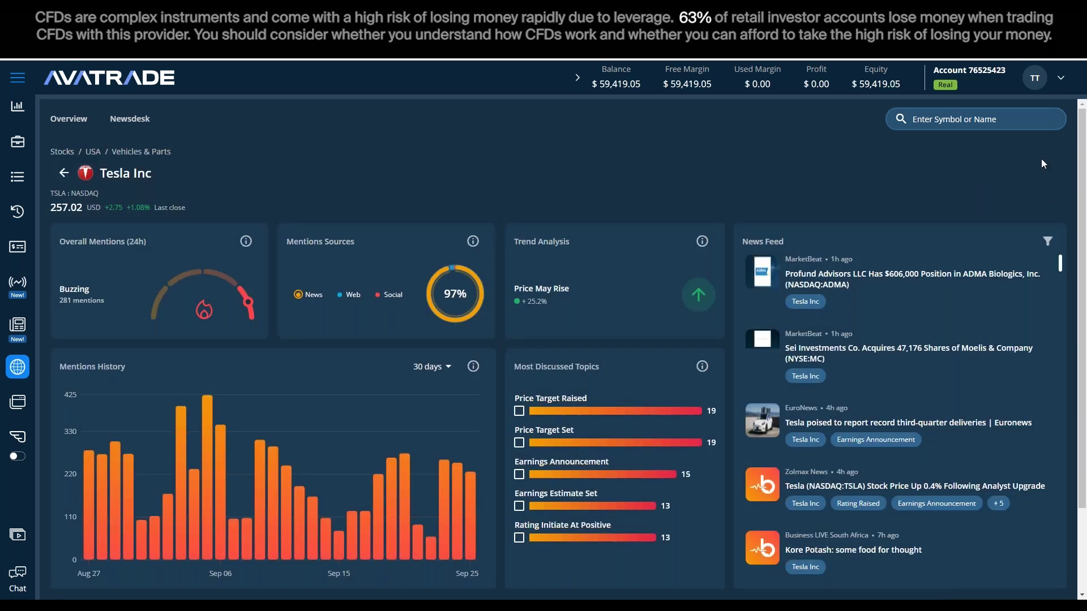
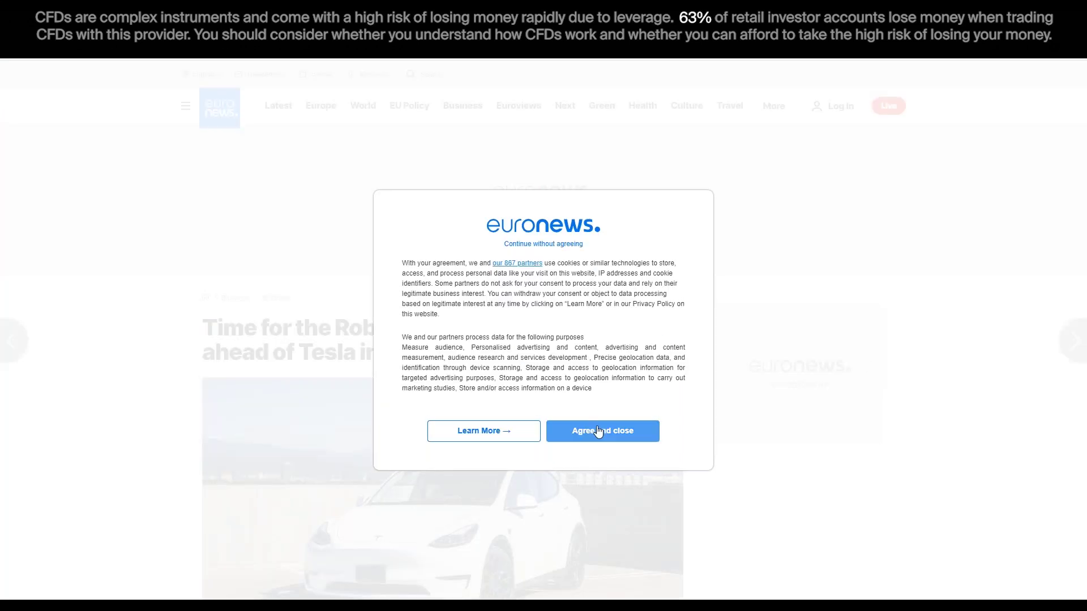
Step: Accept the Euronews cookie notice, read the Tesla Robotaxi article through its Optimus and FSD plans, and close the article and its preview
left_click(597, 434)
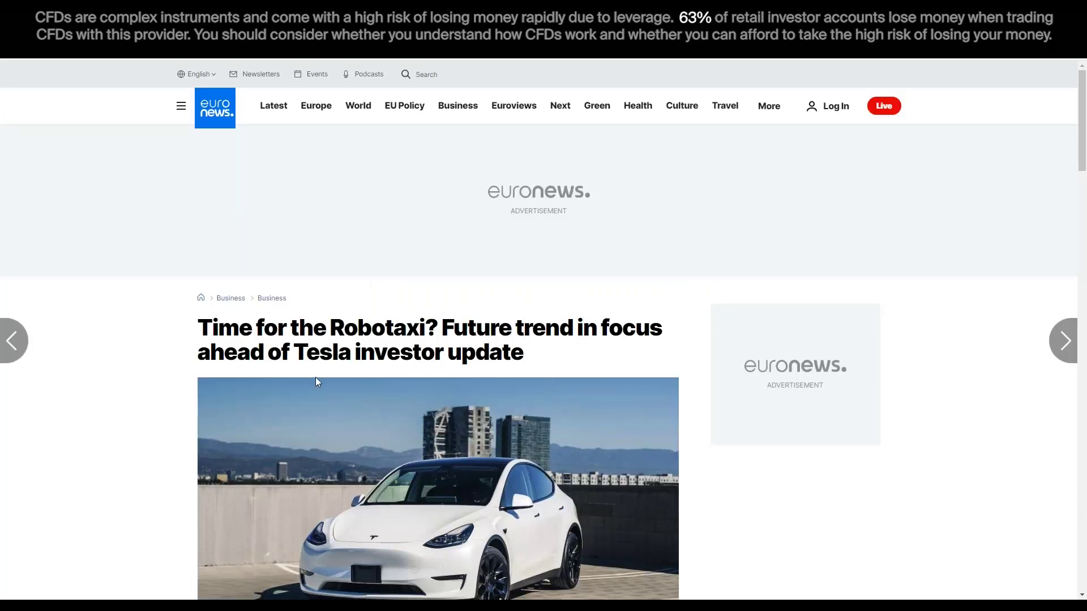
scroll(154, 363, "down", 2)
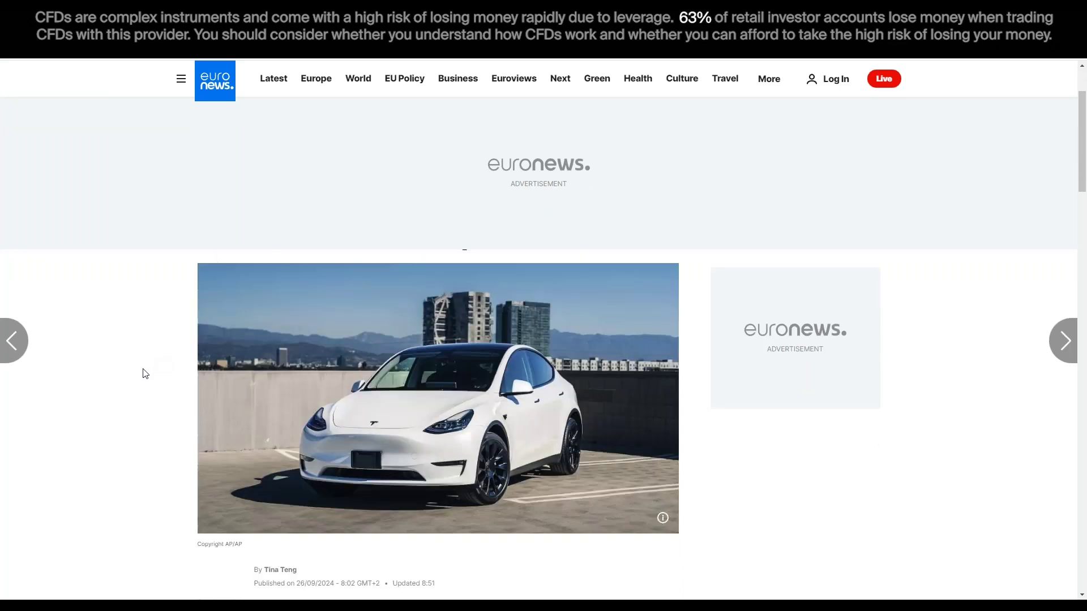
scroll(150, 388, "down", 5)
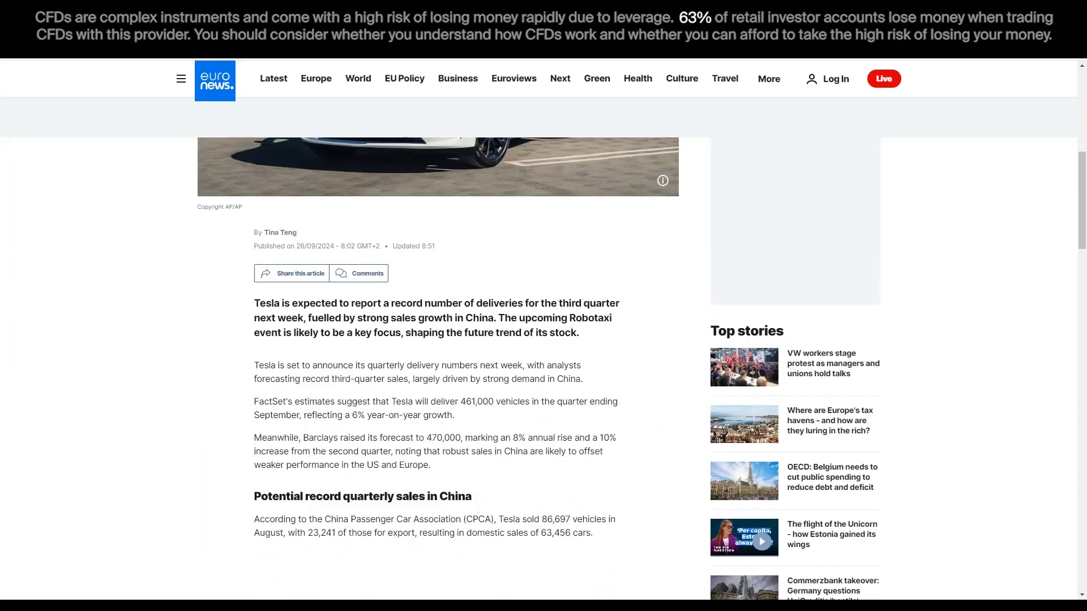
scroll(299, 454, "down", 1)
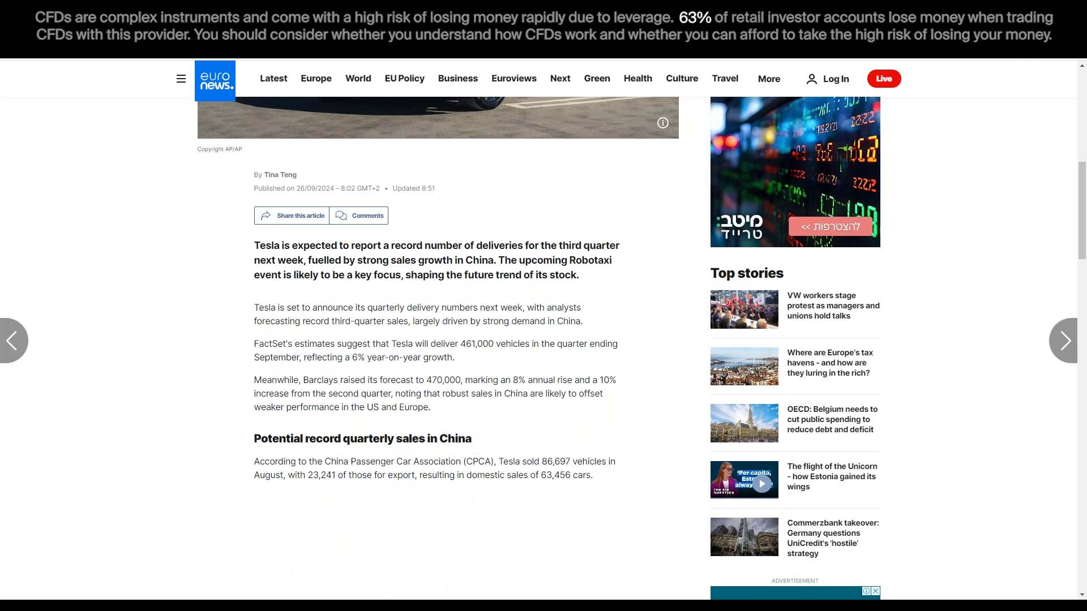
scroll(504, 456, "down", 1)
scroll(529, 364, "down", 2)
scroll(449, 405, "down", 5)
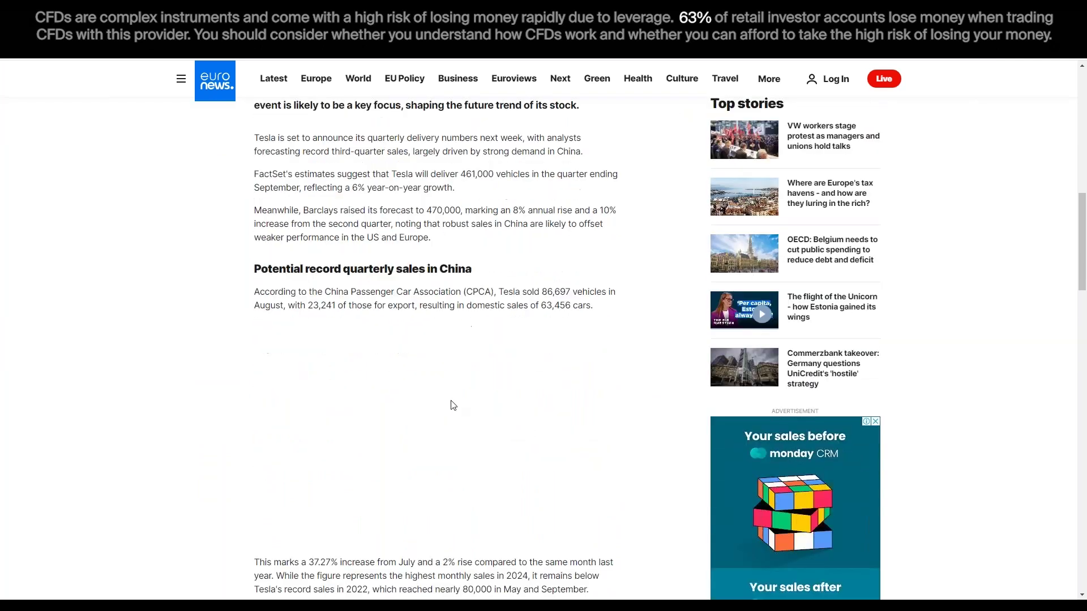
scroll(441, 395, "down", 5)
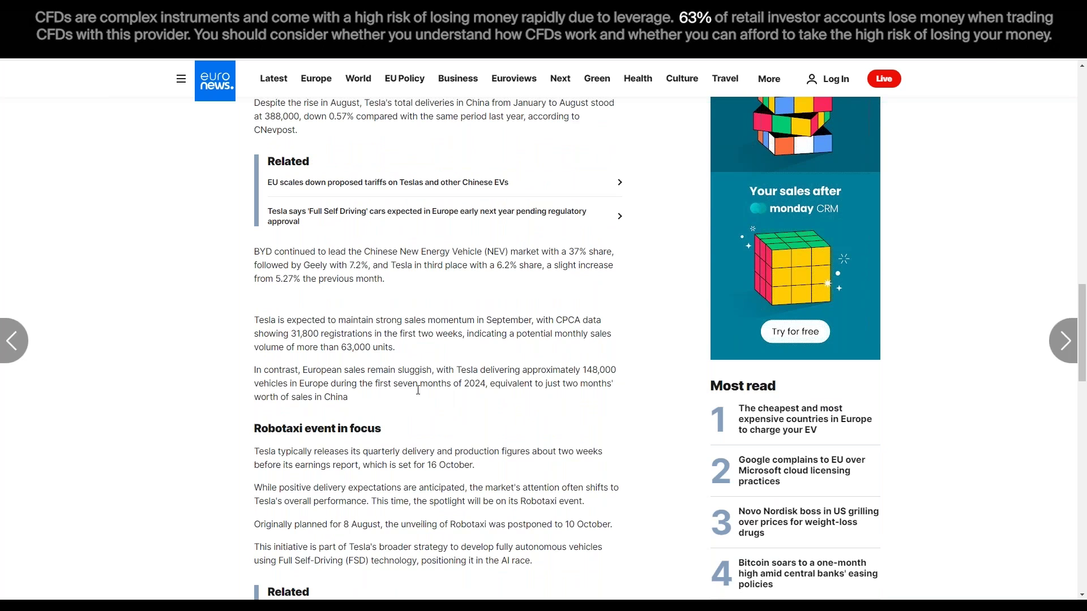
scroll(418, 390, "down", 5)
left_click_drag(288, 403, 423, 440)
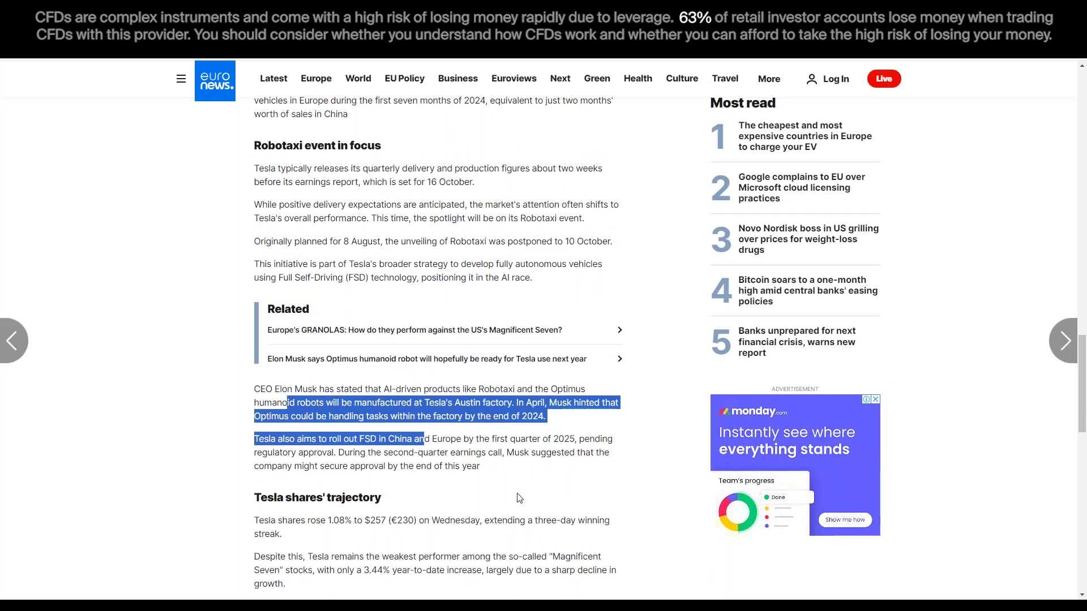
scroll(520, 499, "up", 10)
scroll(552, 462, "up", 15)
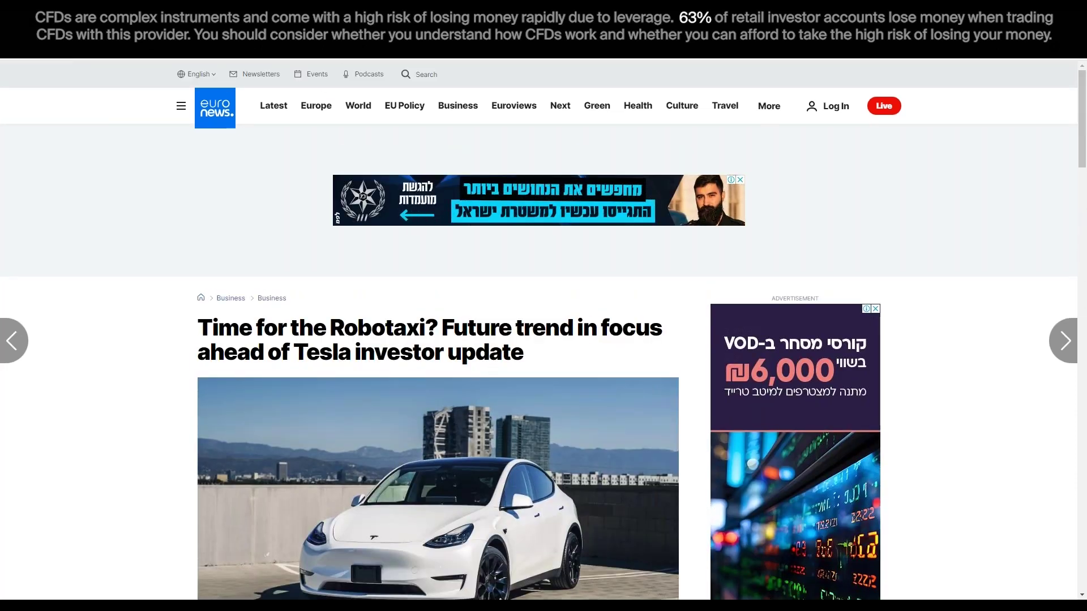
key("ctrl+w")
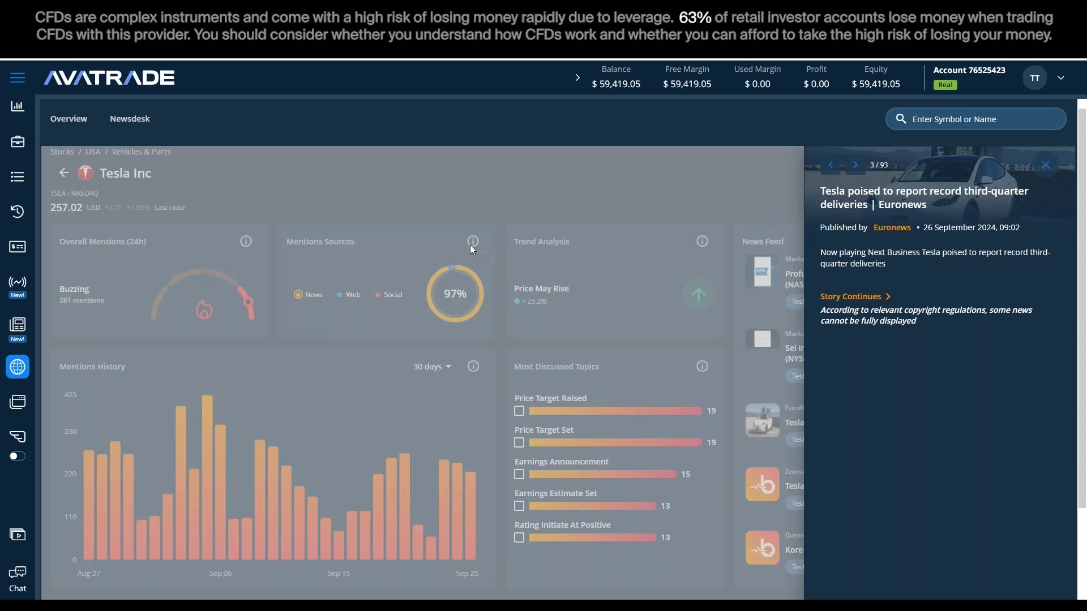
left_click(1046, 165)
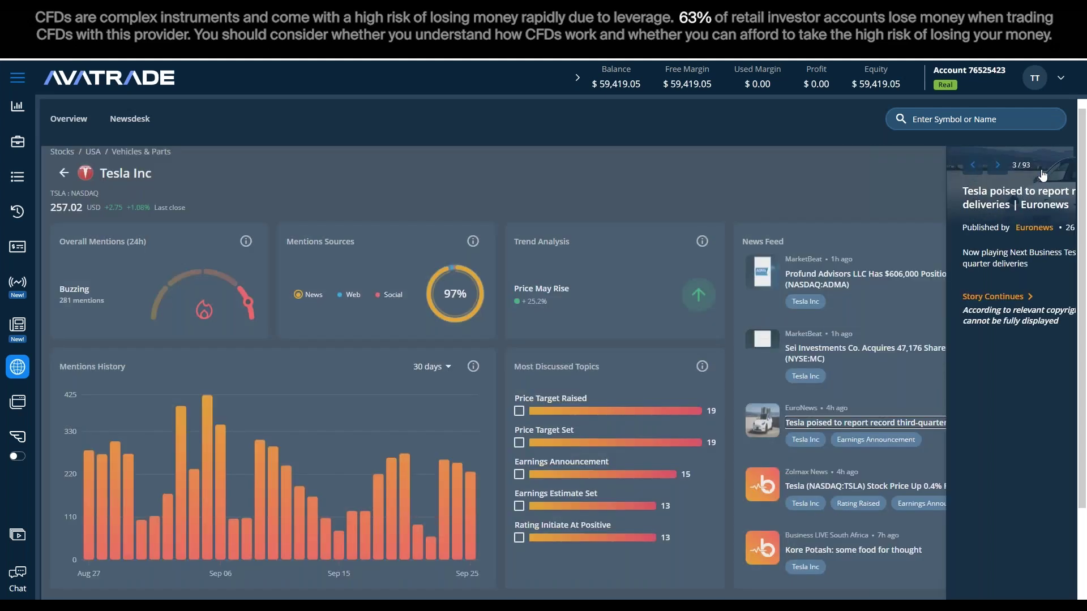
Step: Look through the recent Tesla headlines in the Market Buzz news feed
scroll(829, 391, "down", 1)
scroll(830, 391, "down", 2)
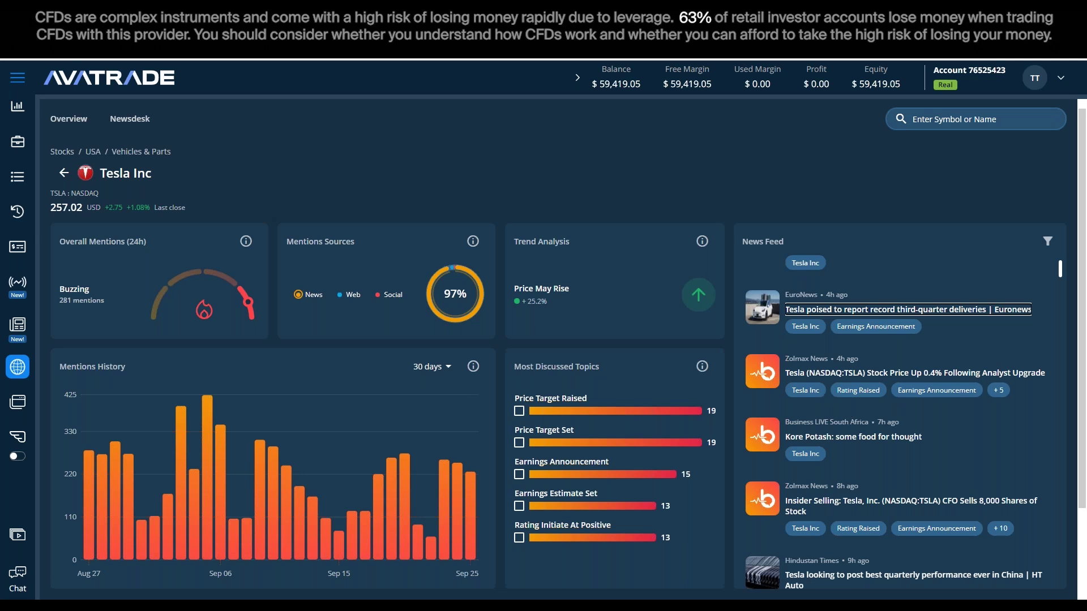
scroll(794, 490, "down", 2)
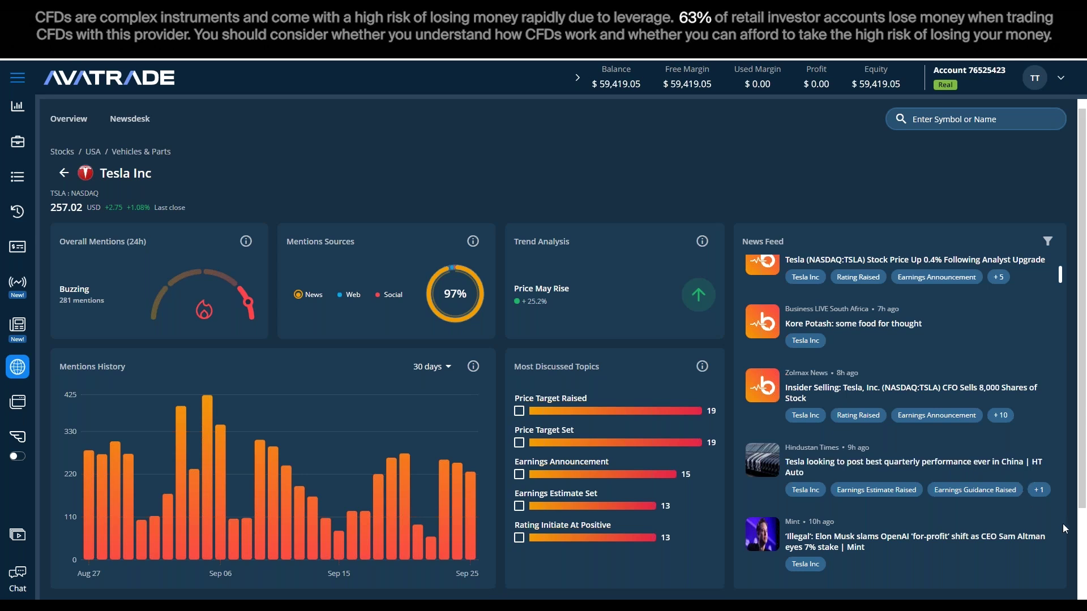
scroll(986, 531, "up", 2)
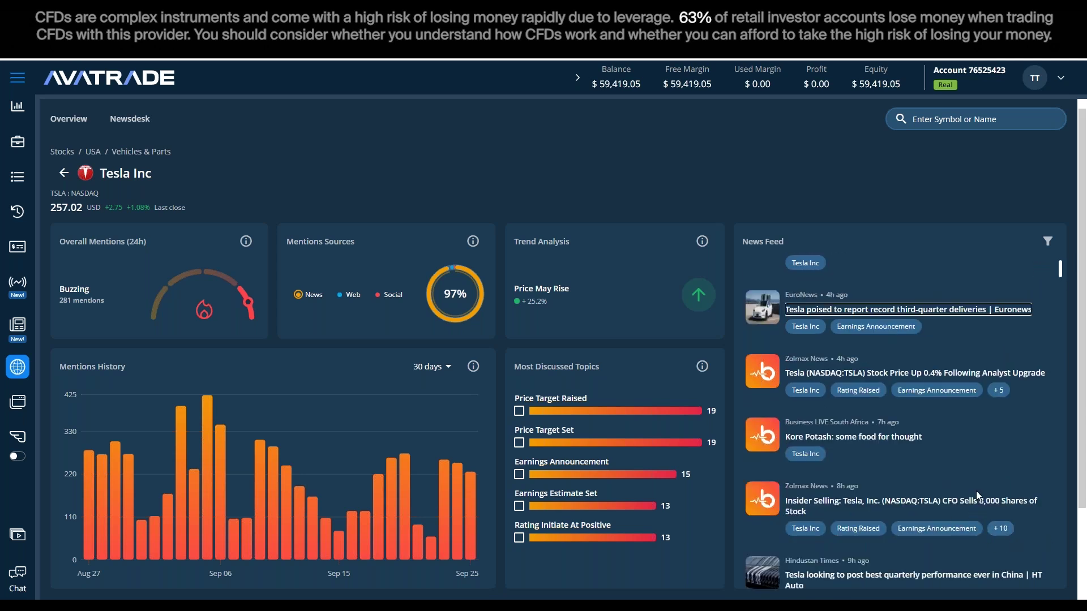
Step: Return from Tesla's details to the Stocks bubbles and inspect the mentions of individual companies, including Morgan Stanley and Amazon
scroll(976, 491, "up", 1)
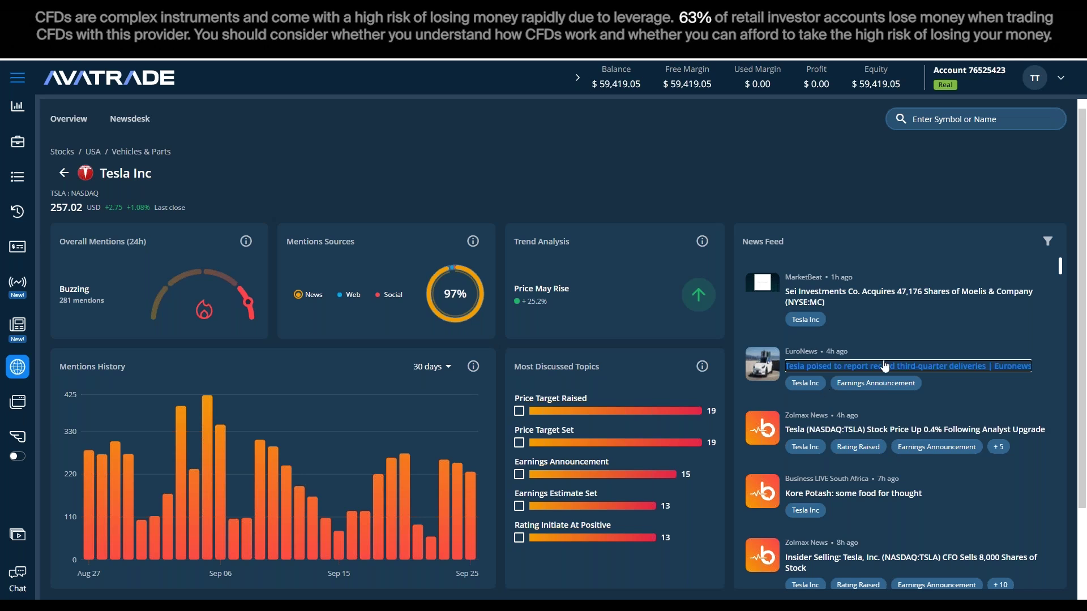
scroll(874, 424, "up", 1)
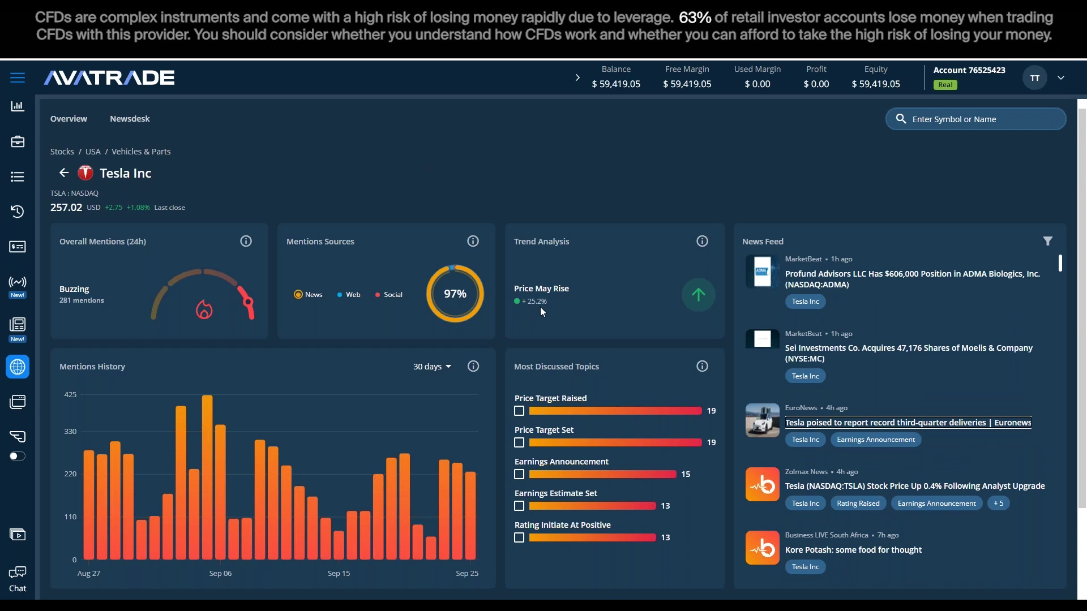
left_click(64, 173)
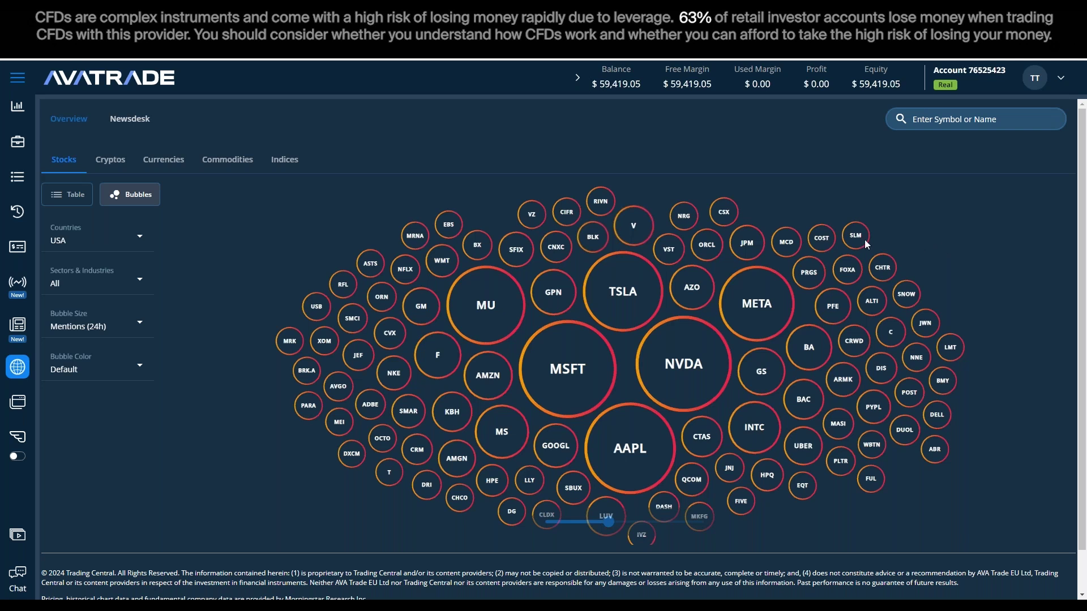
mouse_move(621, 302)
mouse_move(757, 303)
mouse_move(539, 289)
mouse_move(496, 424)
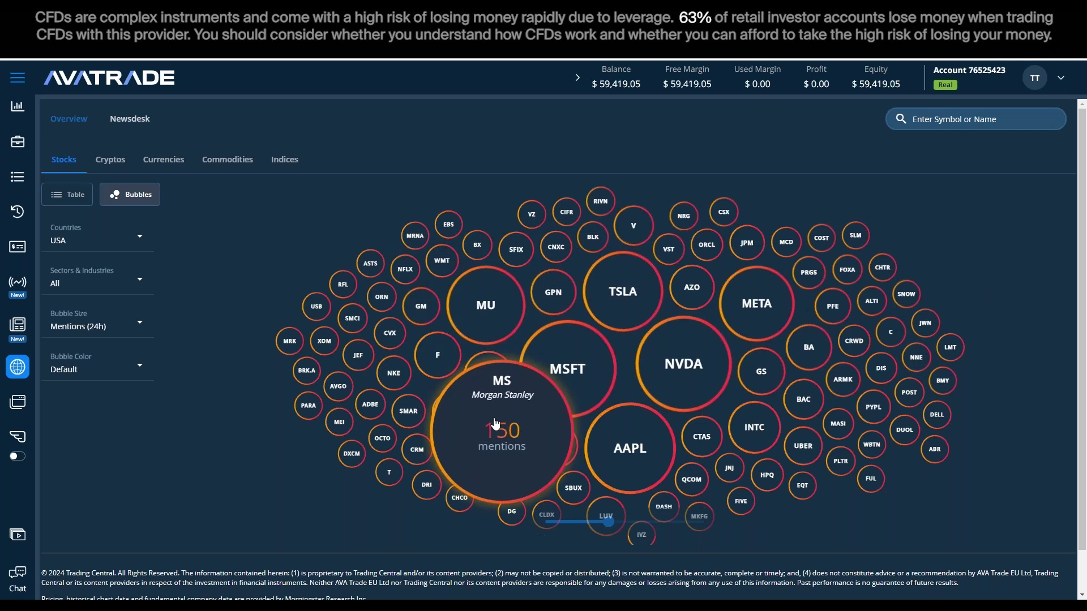
mouse_move(462, 419)
mouse_move(490, 382)
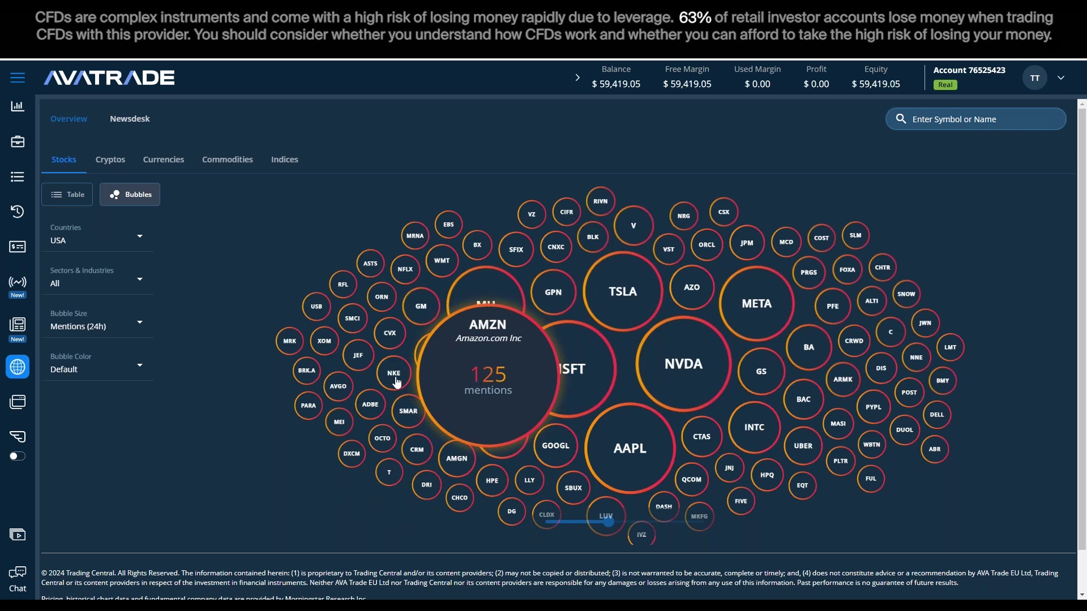
Step: Open the Economic Calendar and look over the 27 September 2024 events and the importance, event type and country filters
left_click(17, 113)
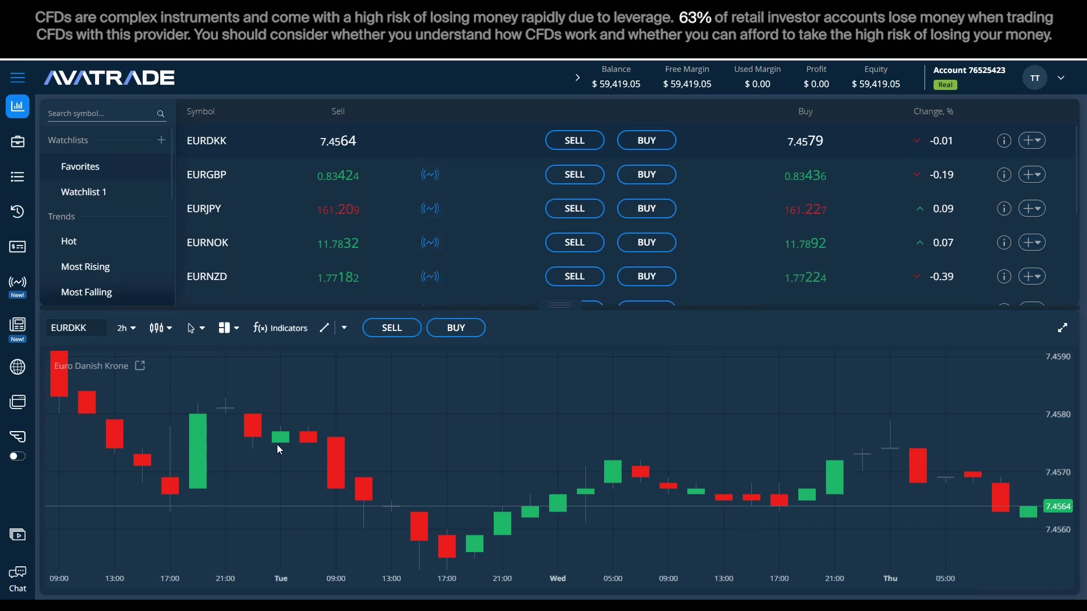
mouse_move(18, 368)
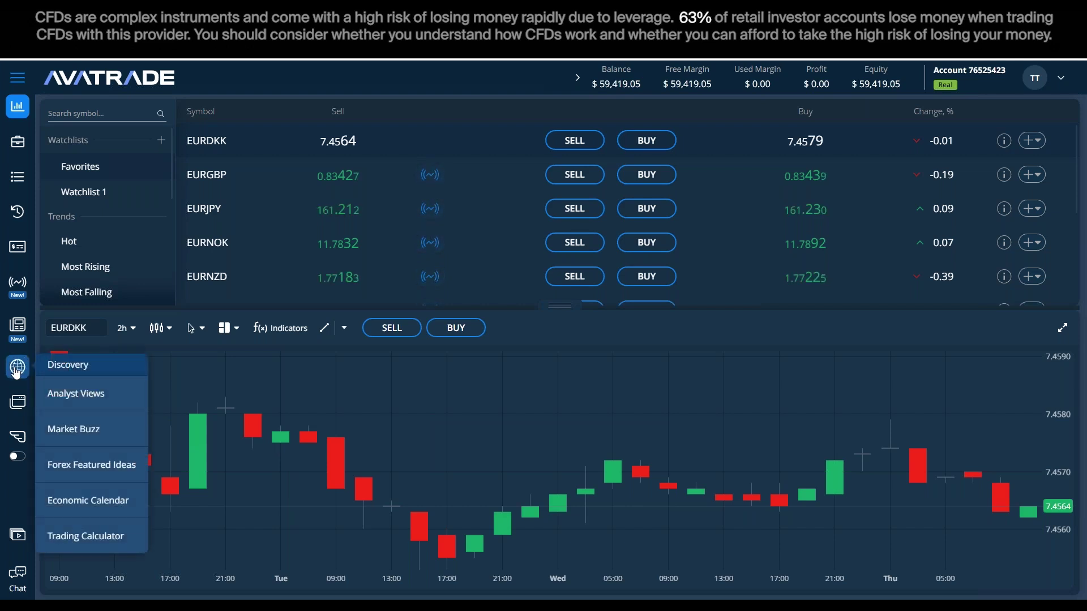
left_click(100, 502)
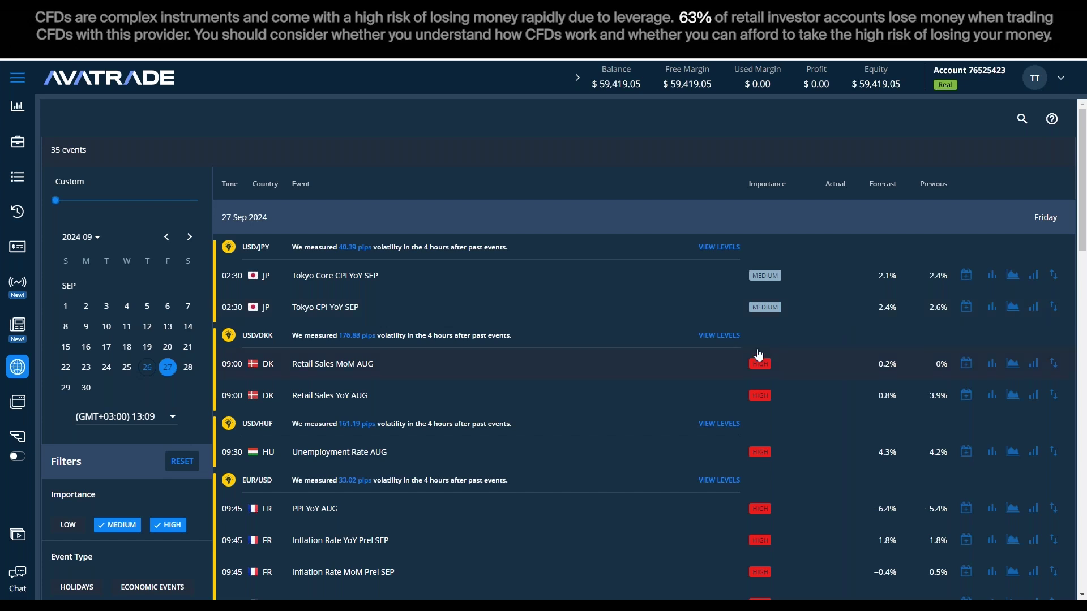
scroll(761, 377, "down", 2)
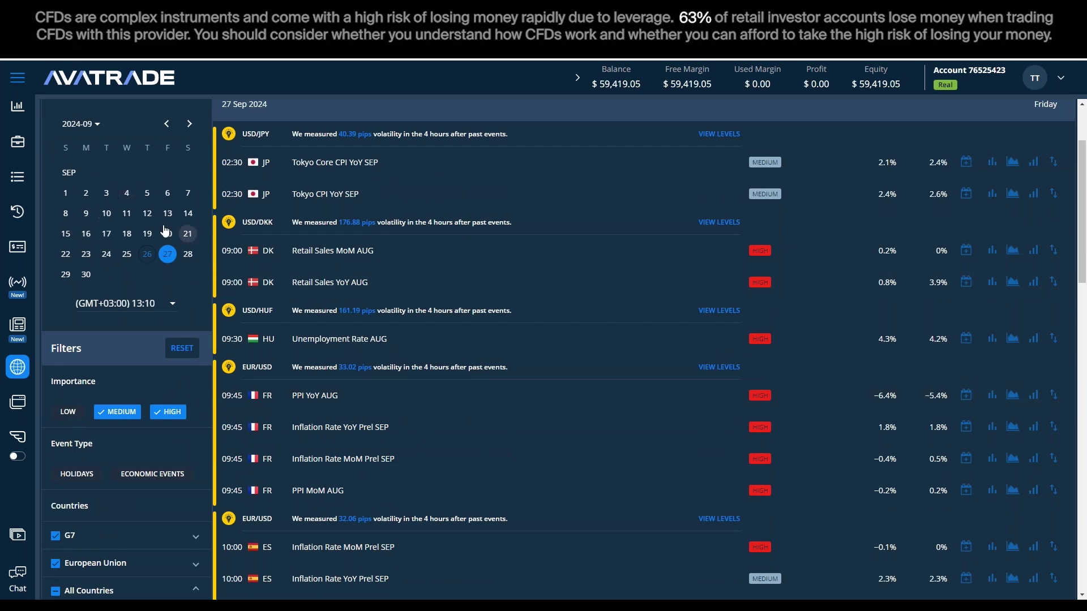
scroll(145, 266, "down", 5)
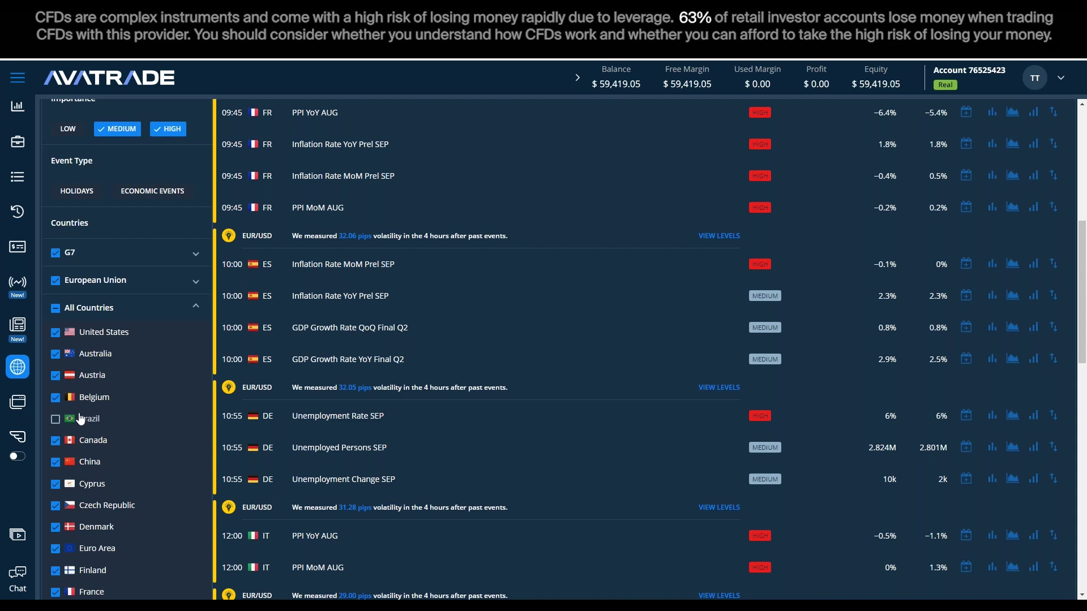
scroll(102, 330, "up", 2)
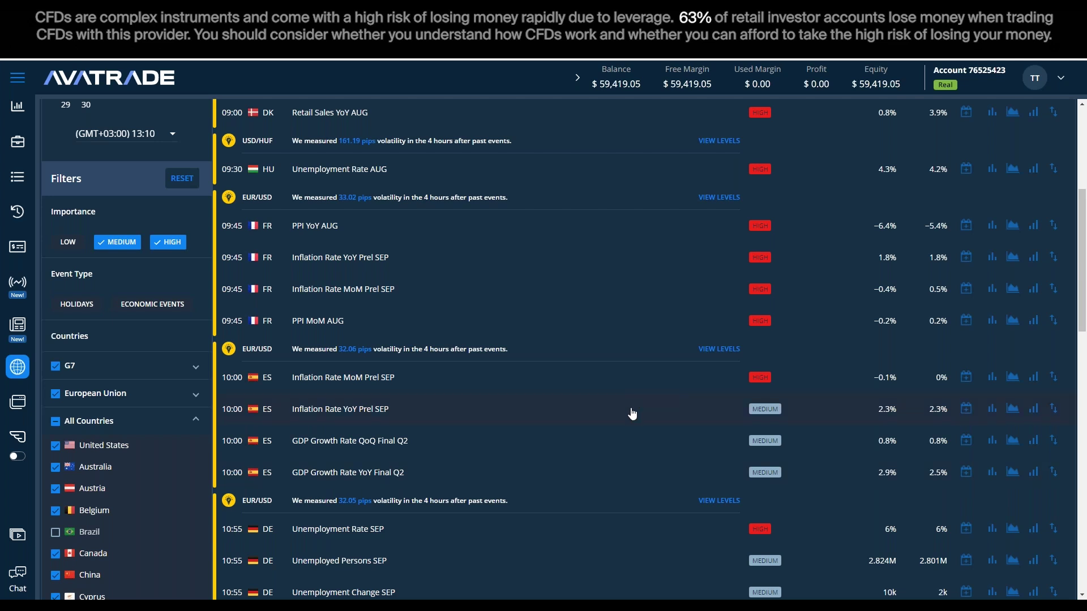
scroll(127, 336, "up", 2)
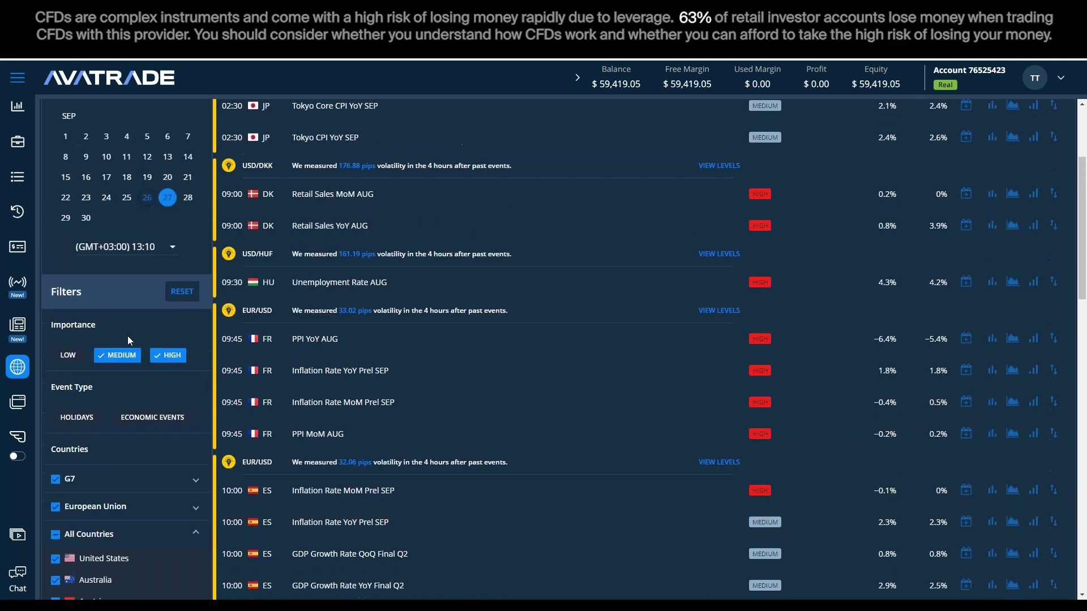
Step: Show the economic events for 26 September 2024 and review their importance, actual, forecast and previous figures
left_click(147, 198)
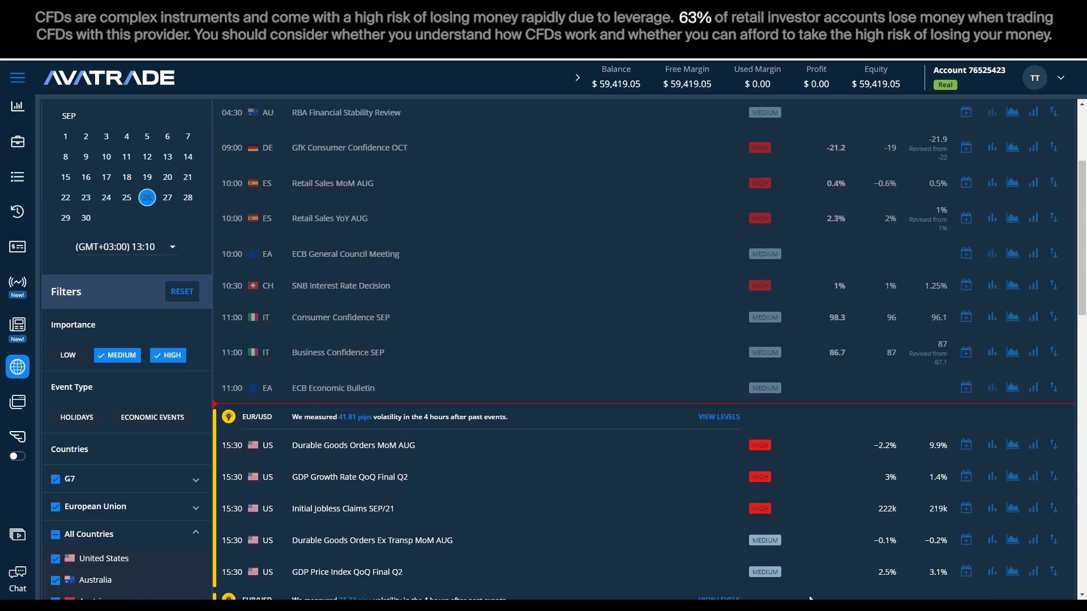
scroll(514, 561, "down", 1)
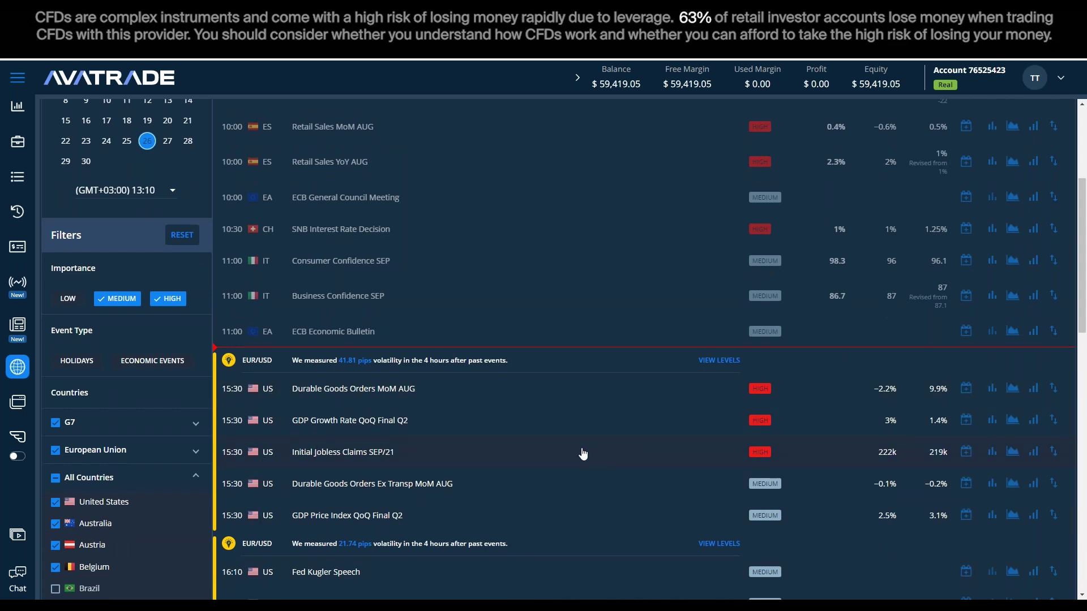
scroll(595, 458, "up", 1)
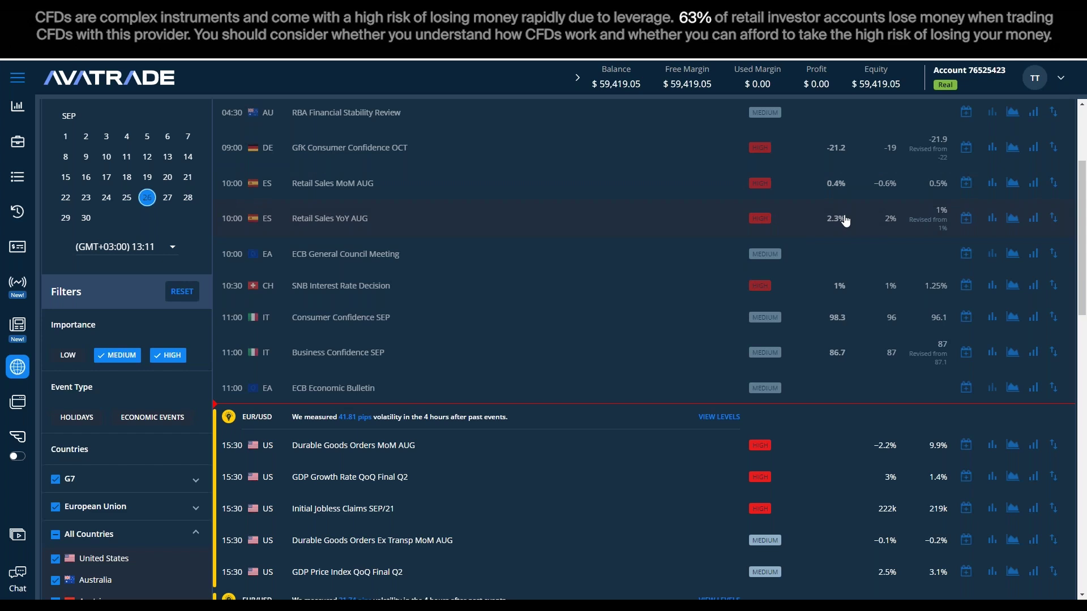
scroll(451, 562, "down", 4)
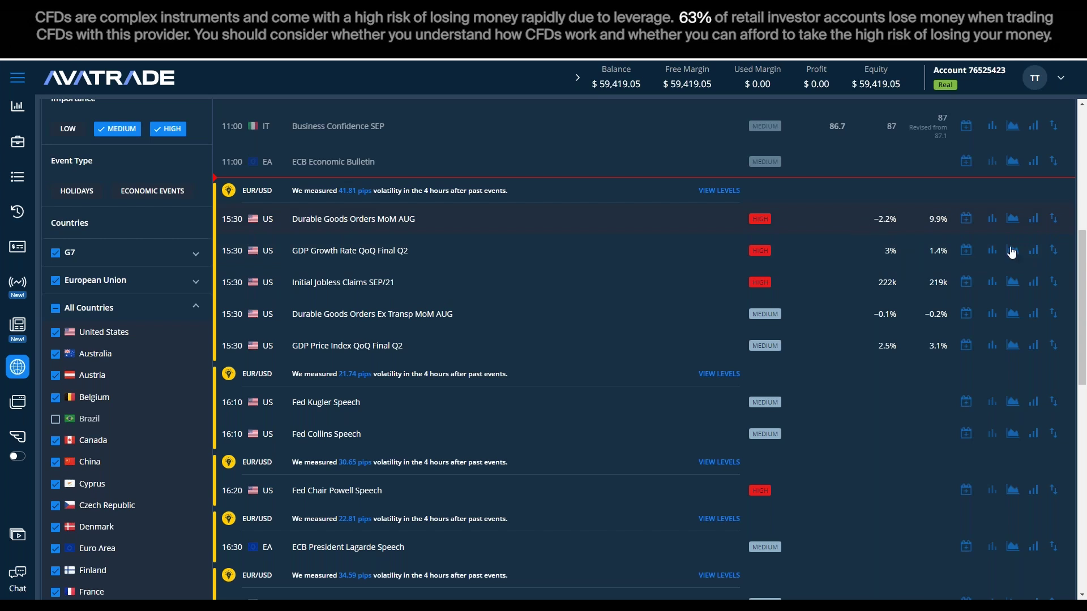
Step: Open the EUR/USD volatility history for the US Durable Goods Orders MoM event and filter it to Actual above forecast
left_click(1037, 221)
left_click(1033, 218)
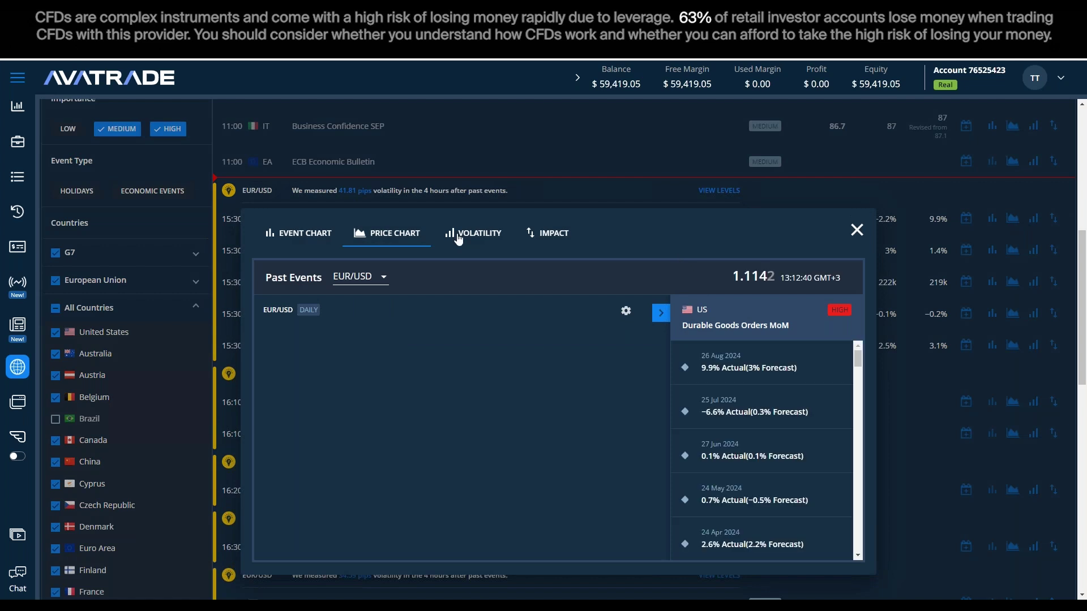
left_click(481, 236)
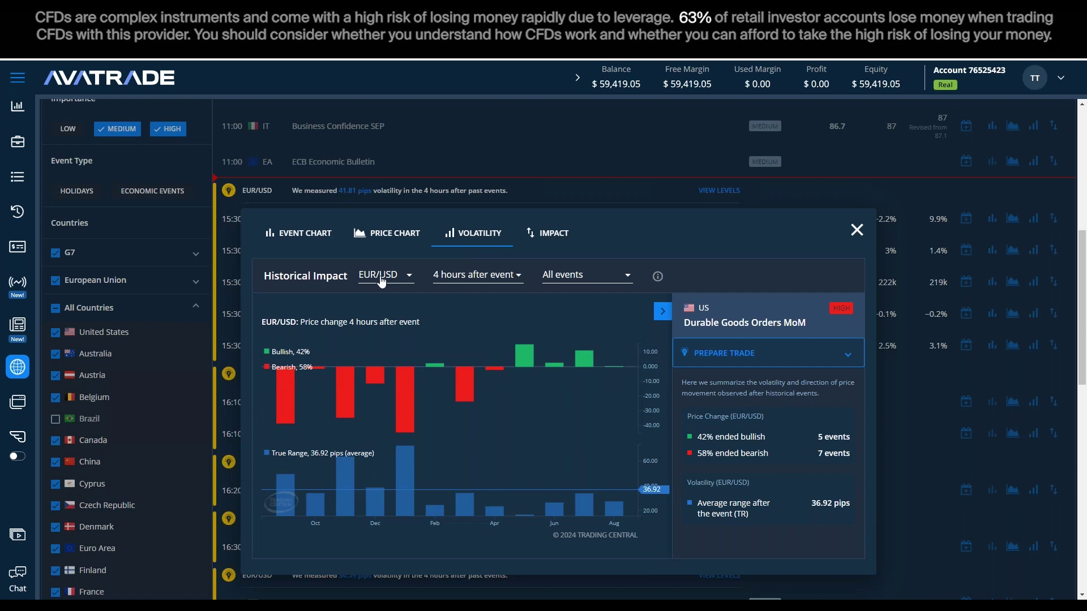
left_click(483, 279)
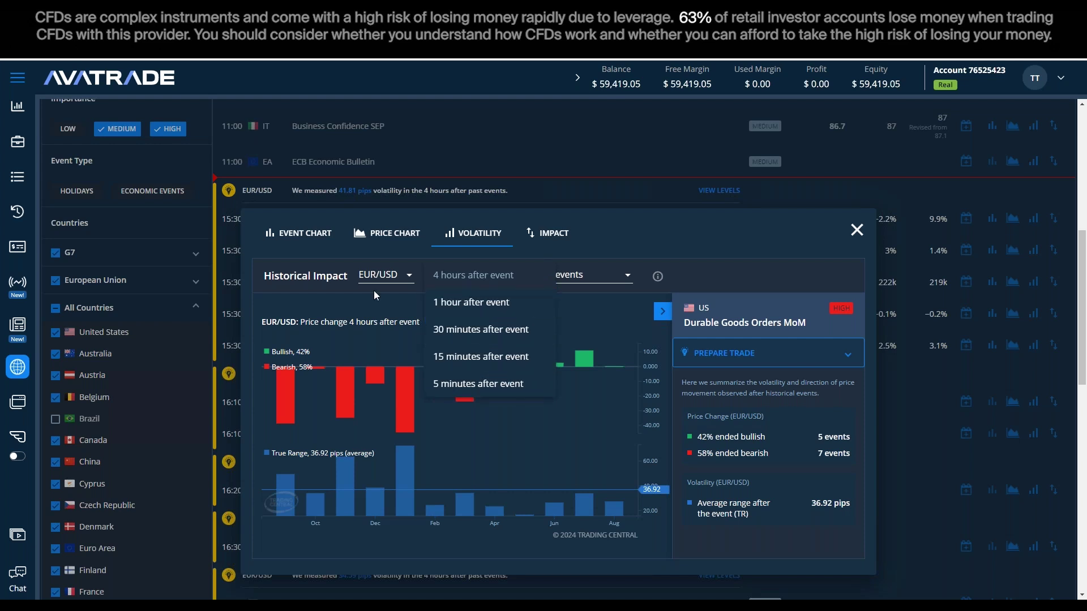
left_click(469, 280)
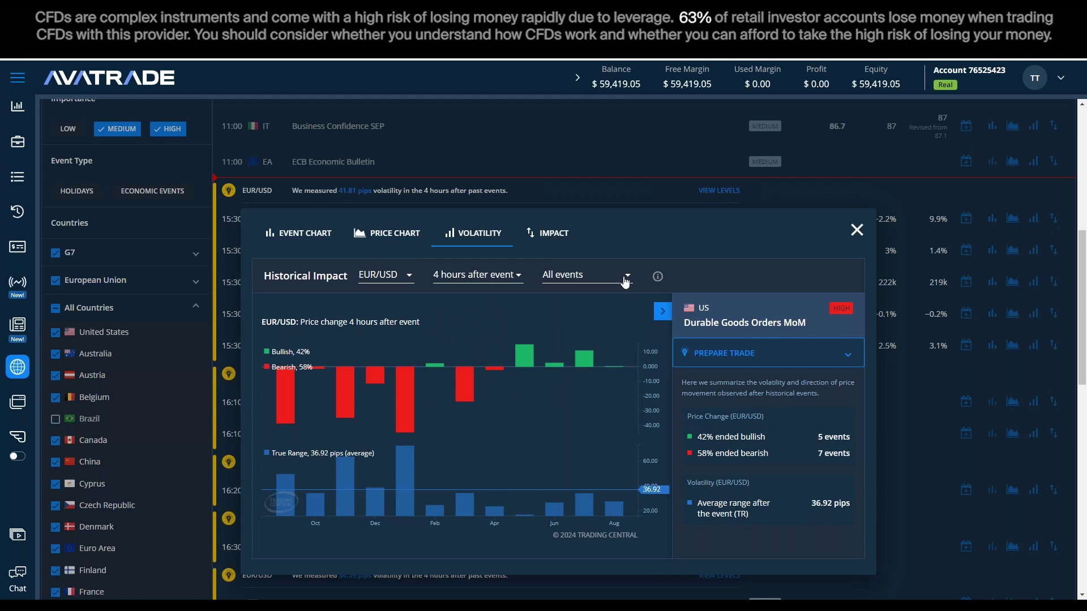
left_click(584, 275)
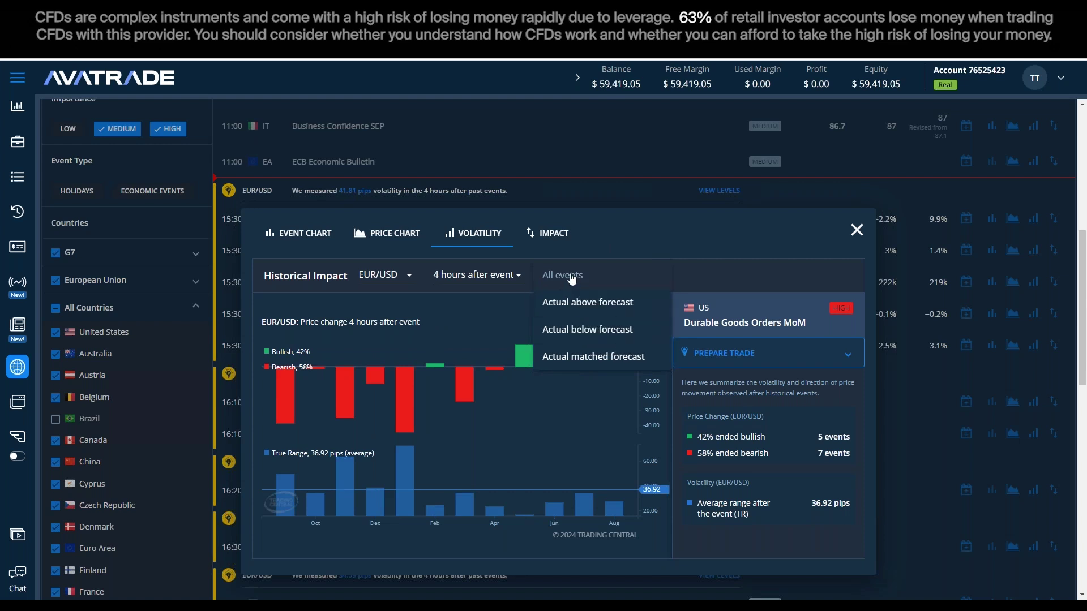
left_click(576, 303)
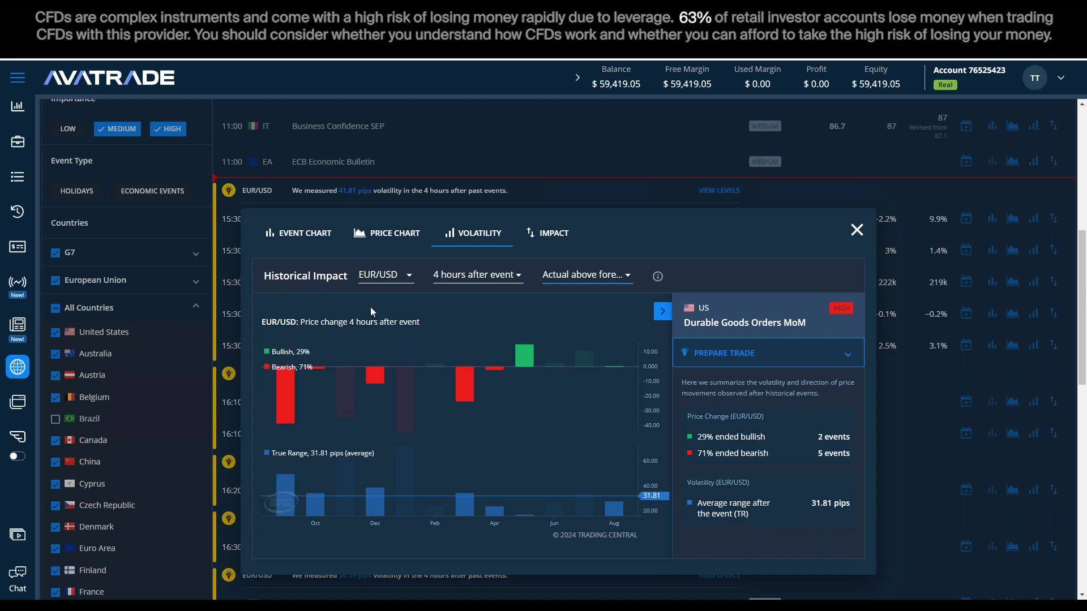
Step: Check the EUR/USD volatility 5 minutes after the event, and return the period to 4 hours after event
left_click(449, 278)
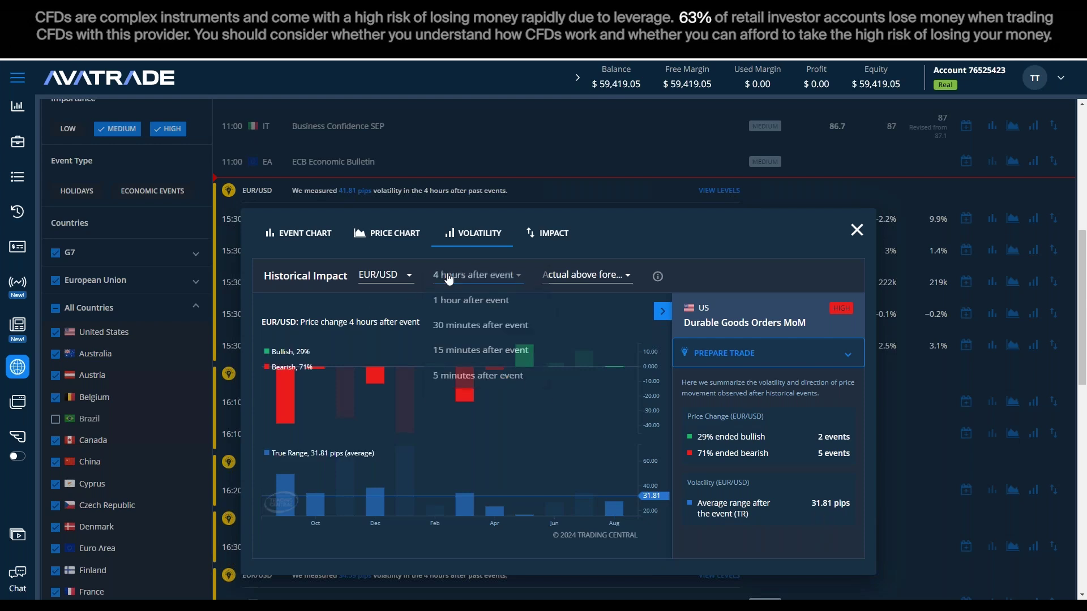
left_click(470, 389)
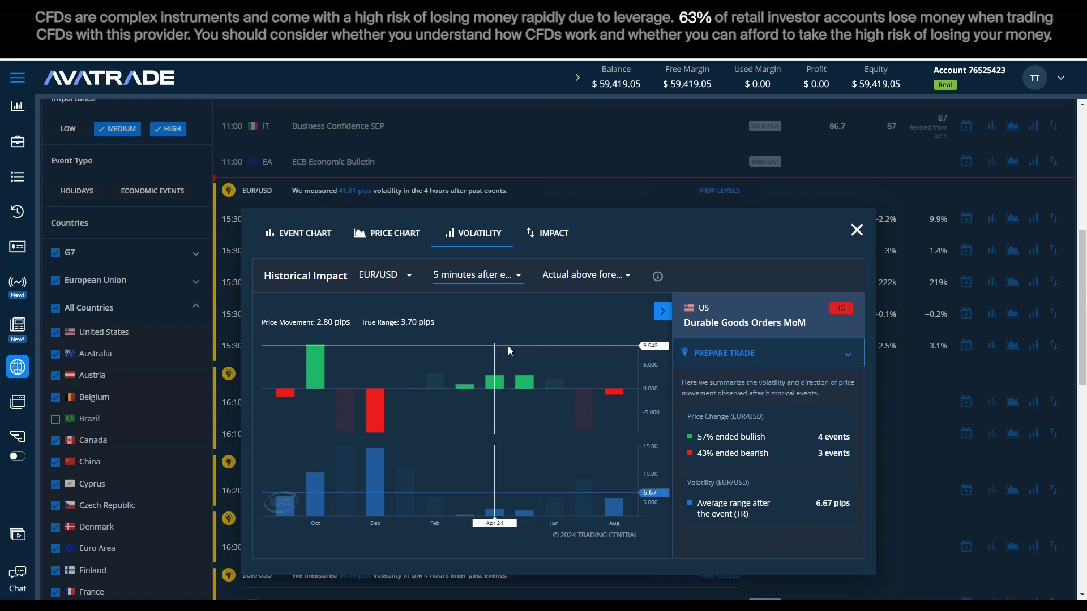
left_click(496, 275)
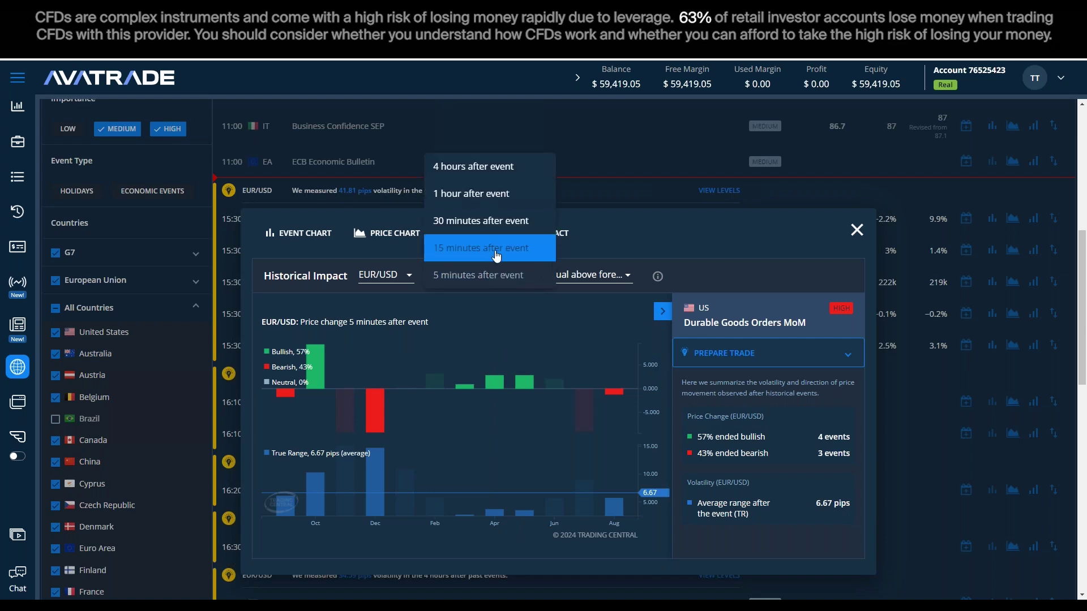
left_click(497, 174)
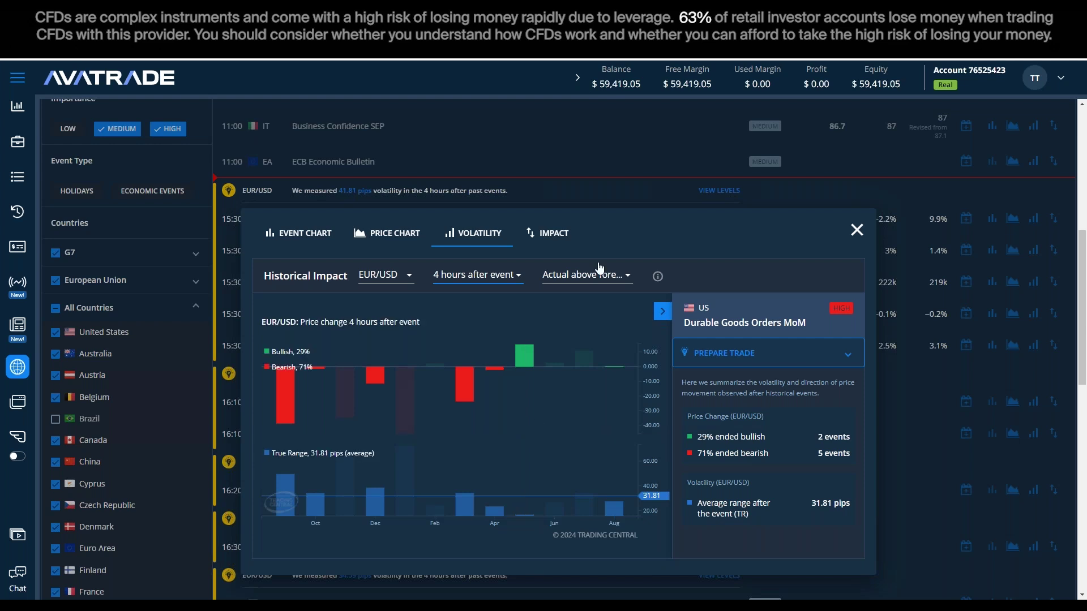
Step: Examine the historical impact for Actual below forecast releases, and restore the Actual above forecast filter
left_click(602, 280)
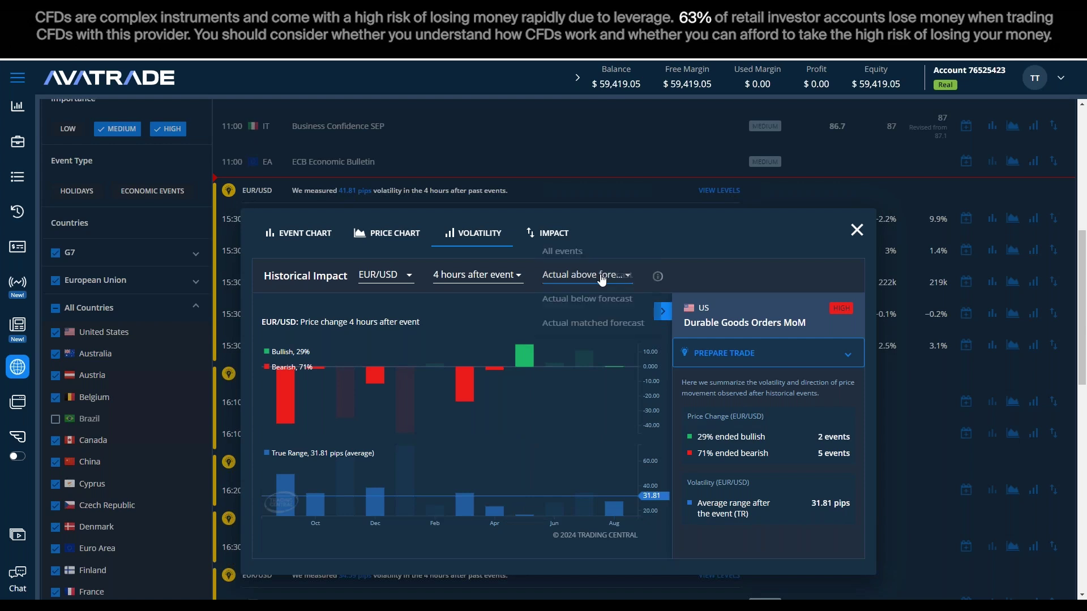
left_click(618, 305)
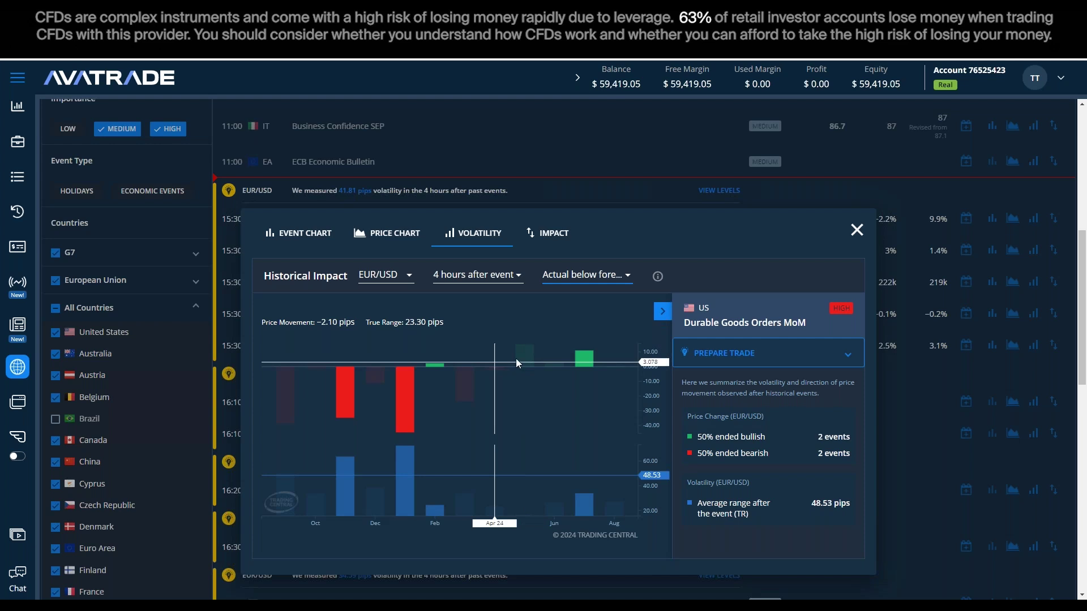
left_click(564, 276)
left_click(586, 255)
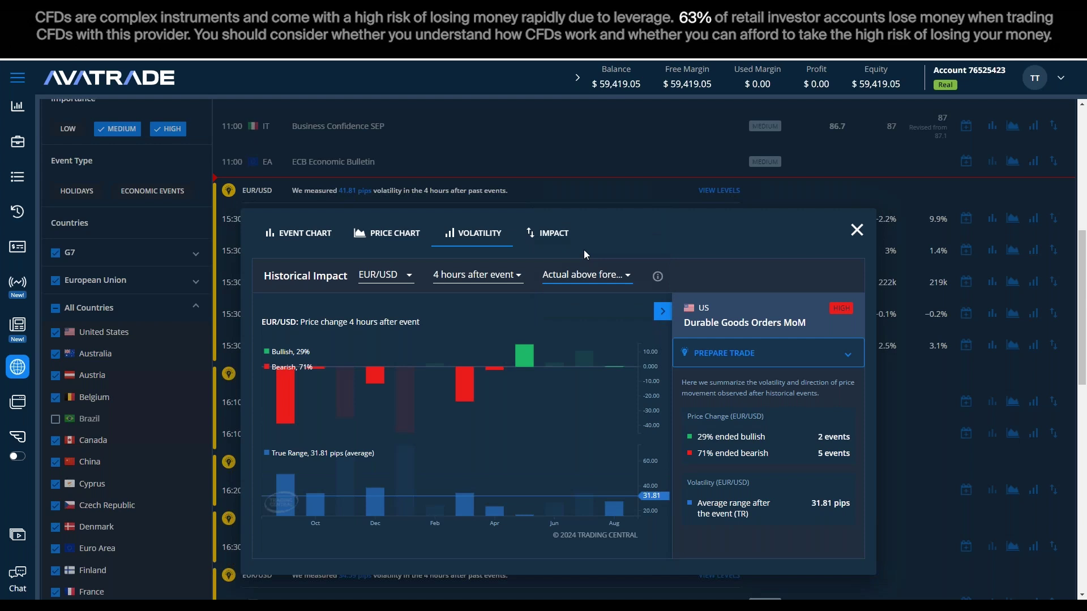
Step: Compare the above-forecast volatility bars by alternating between 5 minutes and 4 hours after event, finishing on 4 hours
left_click(490, 283)
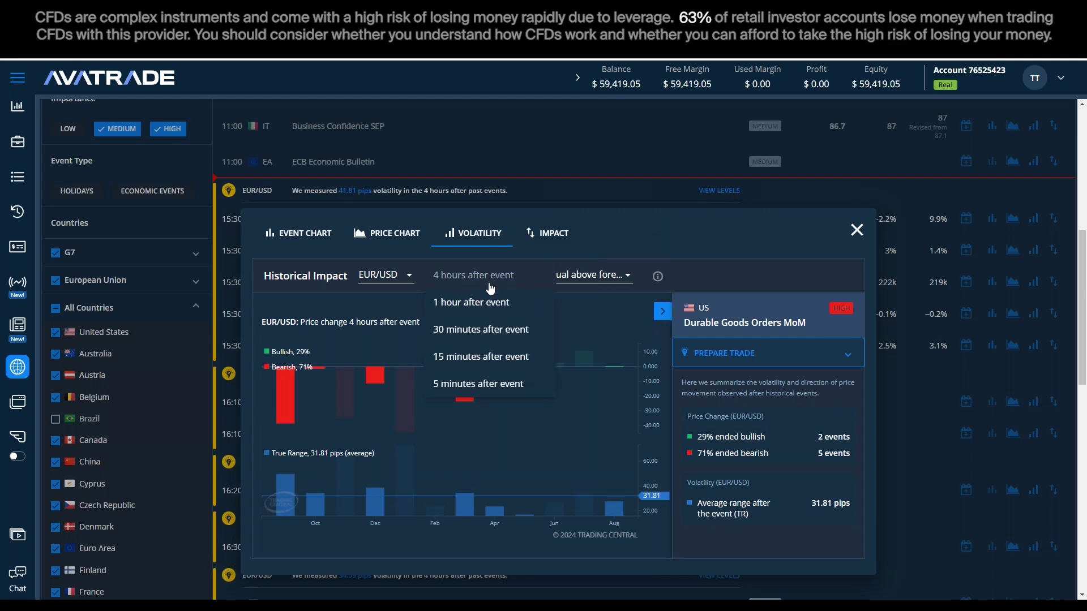
left_click(479, 384)
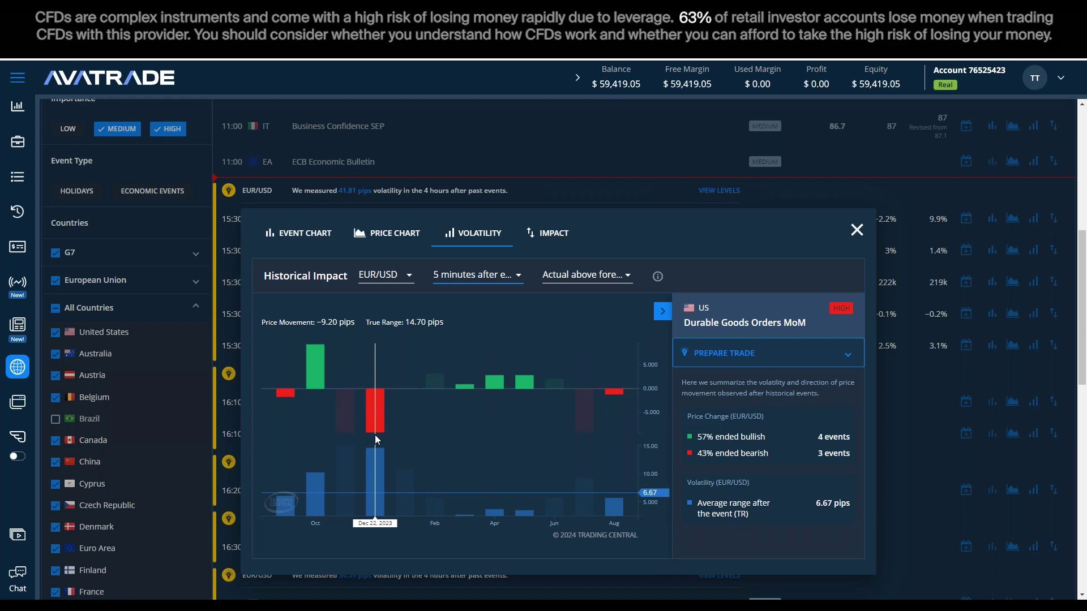
left_click(467, 278)
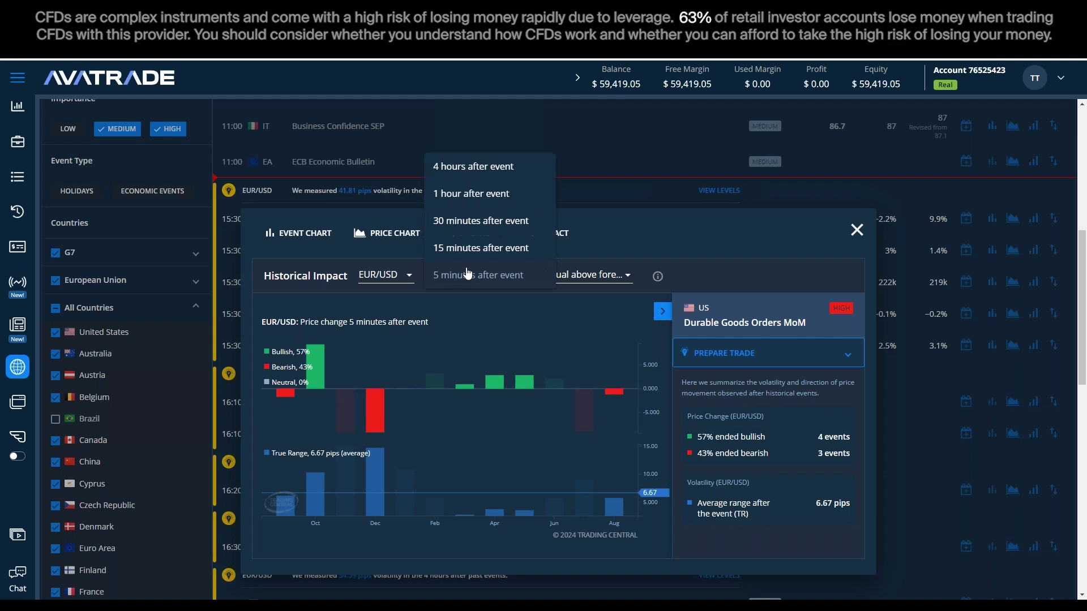
left_click(478, 168)
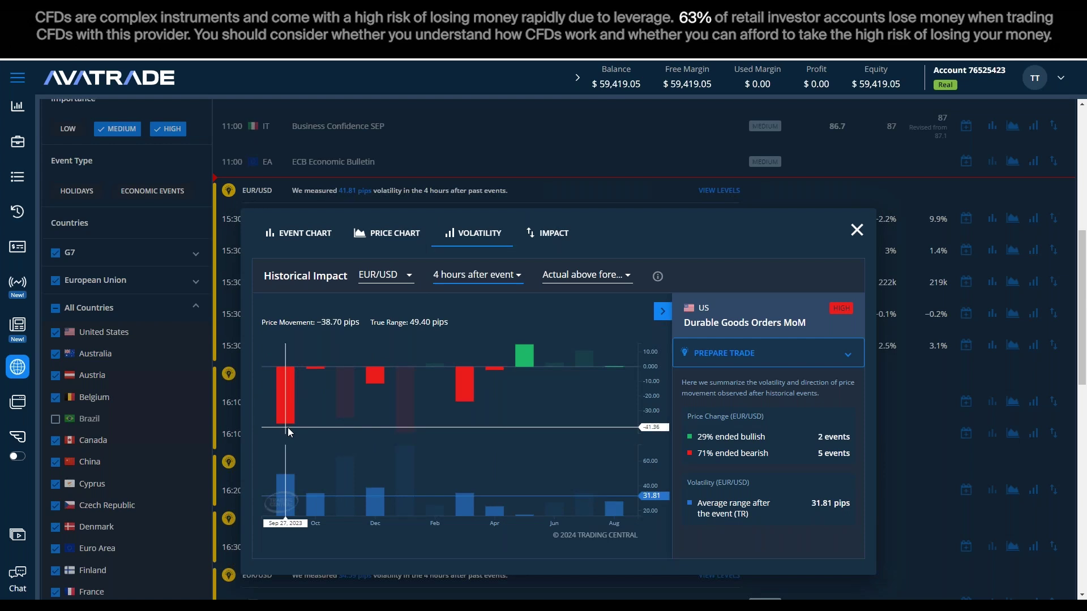
left_click(460, 278)
left_click(458, 384)
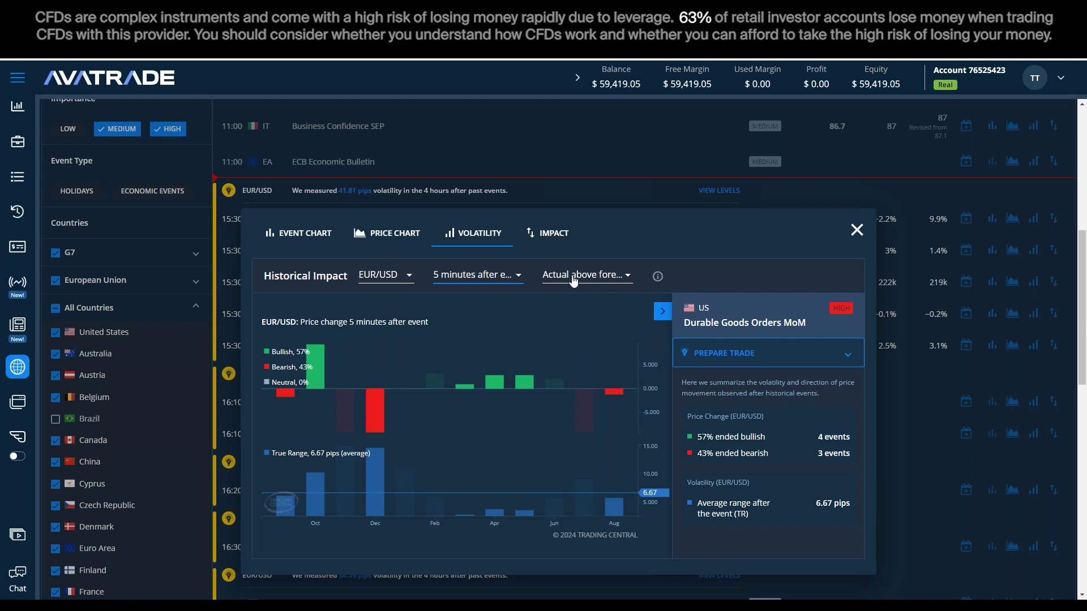
left_click(467, 277)
left_click(458, 170)
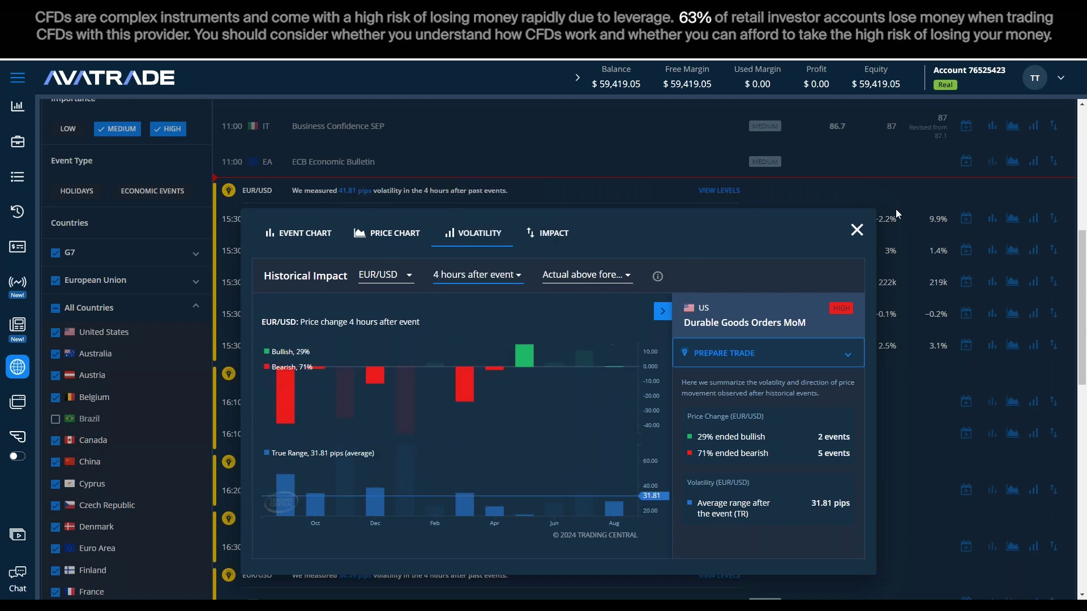
Step: Close the Durable Goods history, open the EUR/USD volatility history for US GDP Growth Rate QoQ Final, and filter it to Actual above forecast
left_click(856, 231)
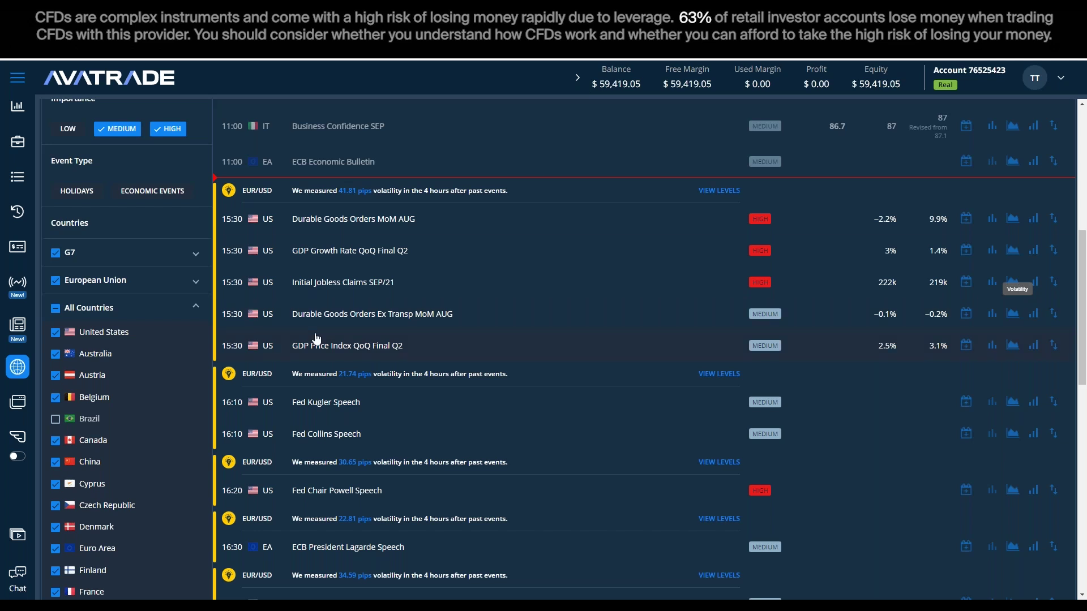
scroll(558, 447, "up", 3)
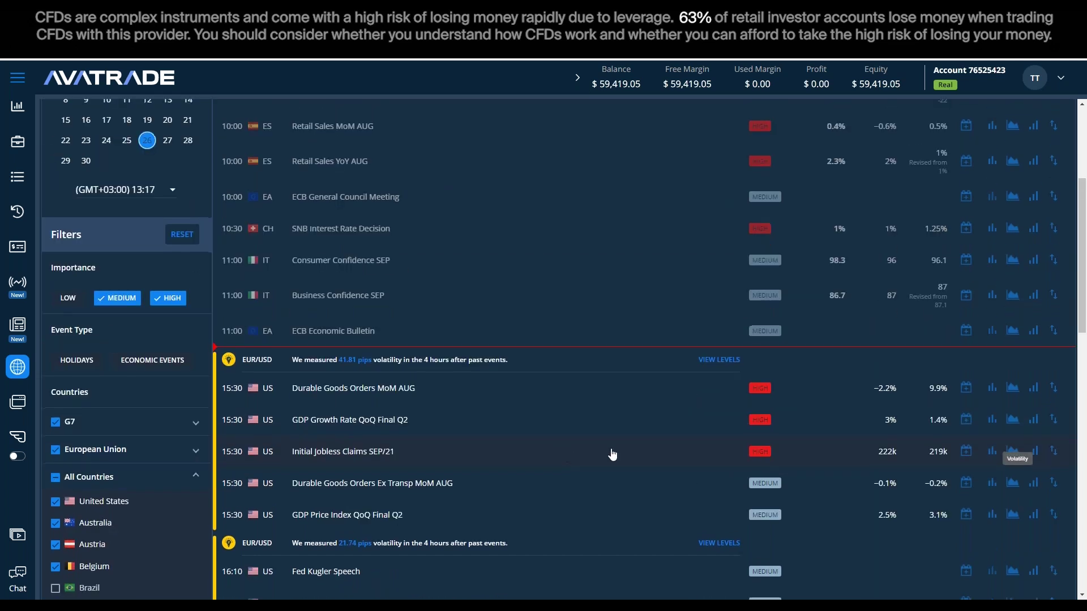
scroll(552, 453, "down", 4)
scroll(633, 315, "up", 2)
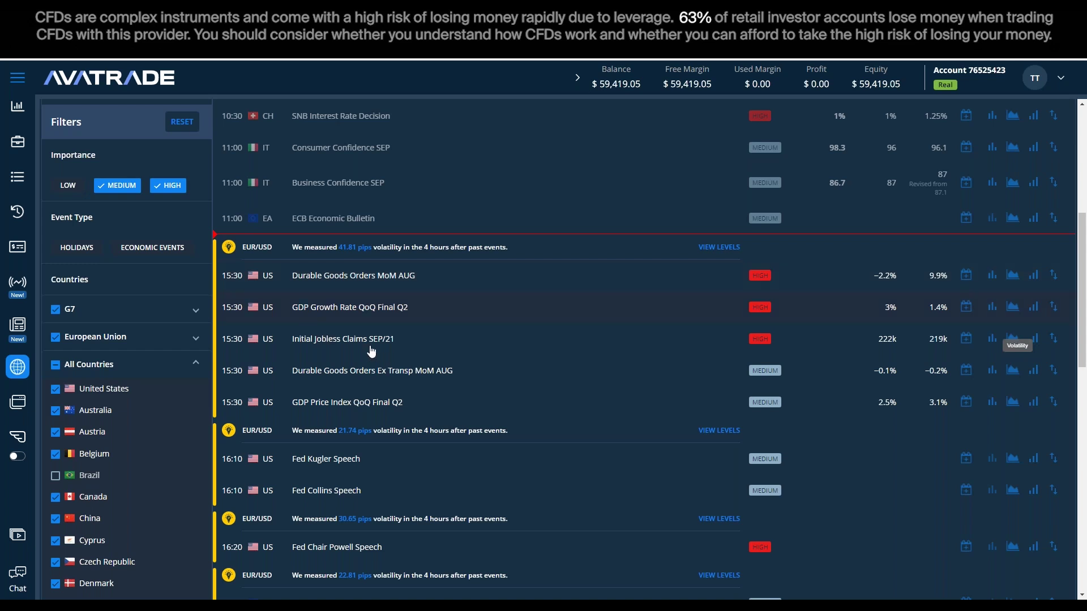
left_click(1034, 311)
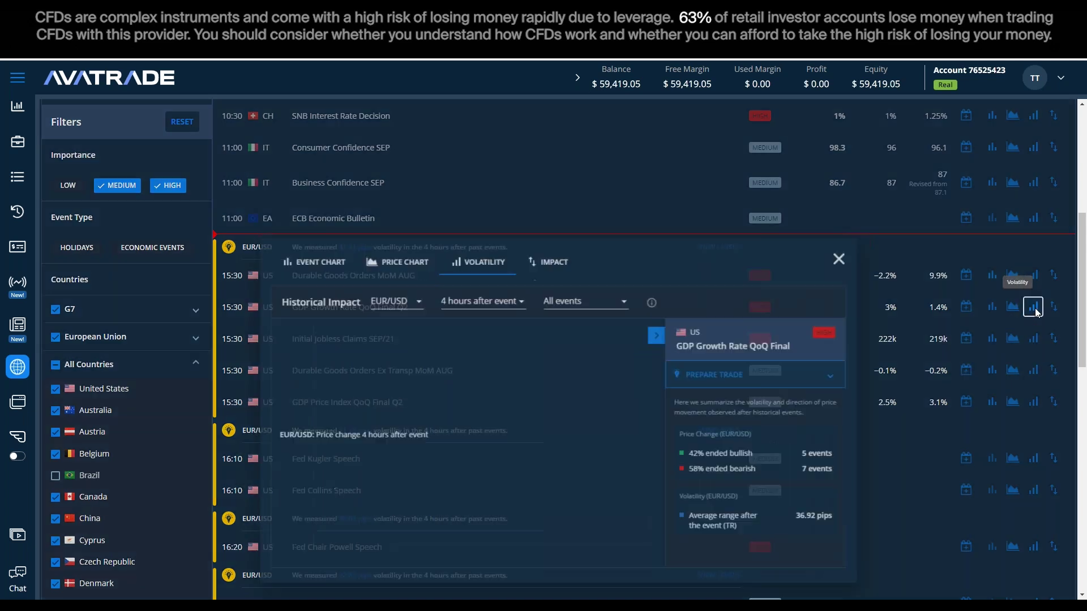
left_click(572, 300)
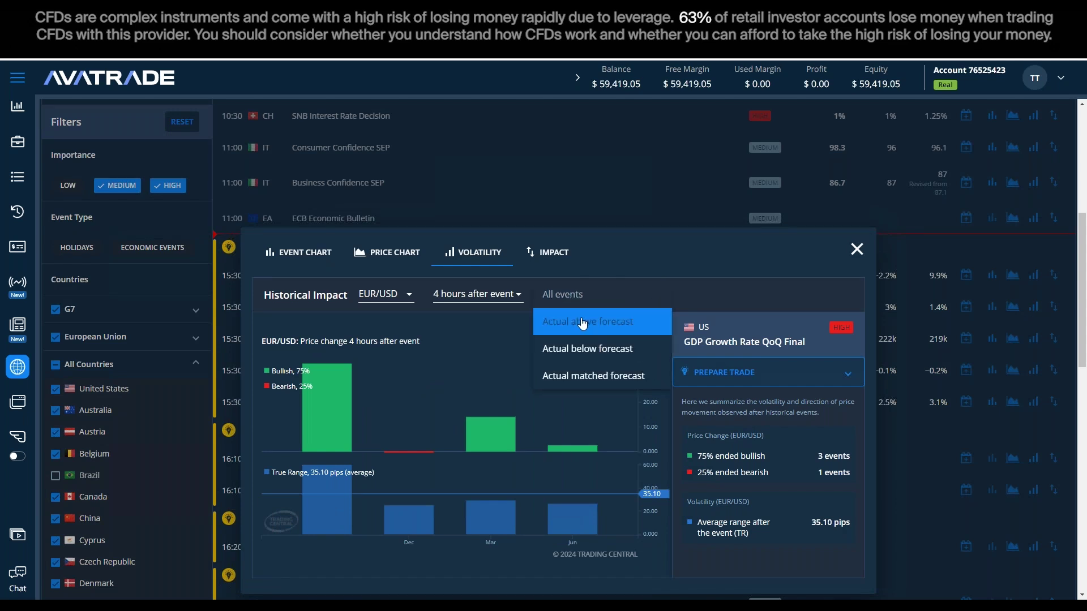
left_click(581, 319)
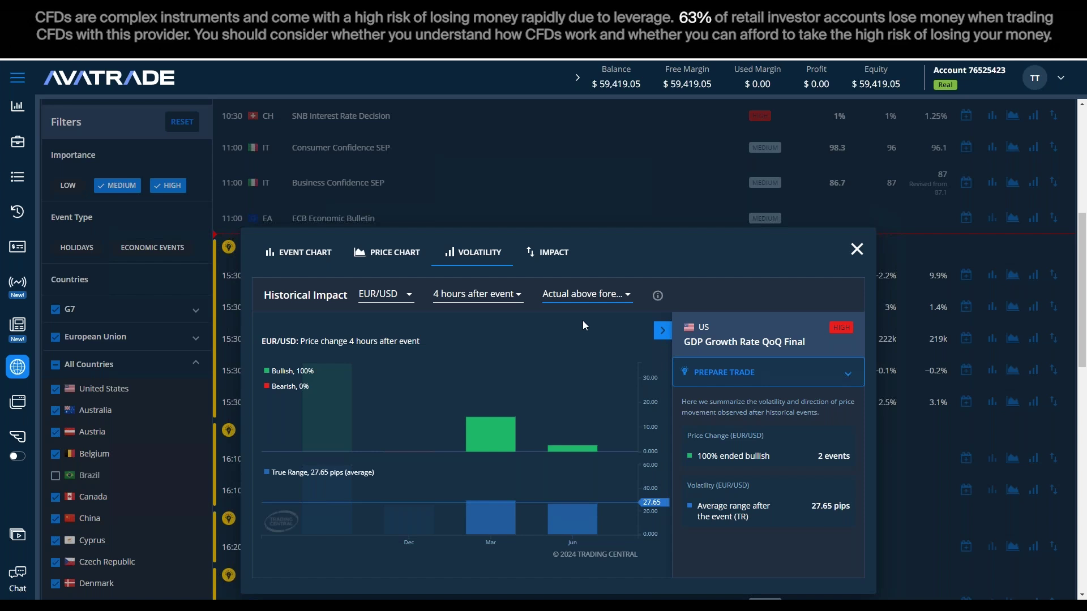
mouse_move(609, 436)
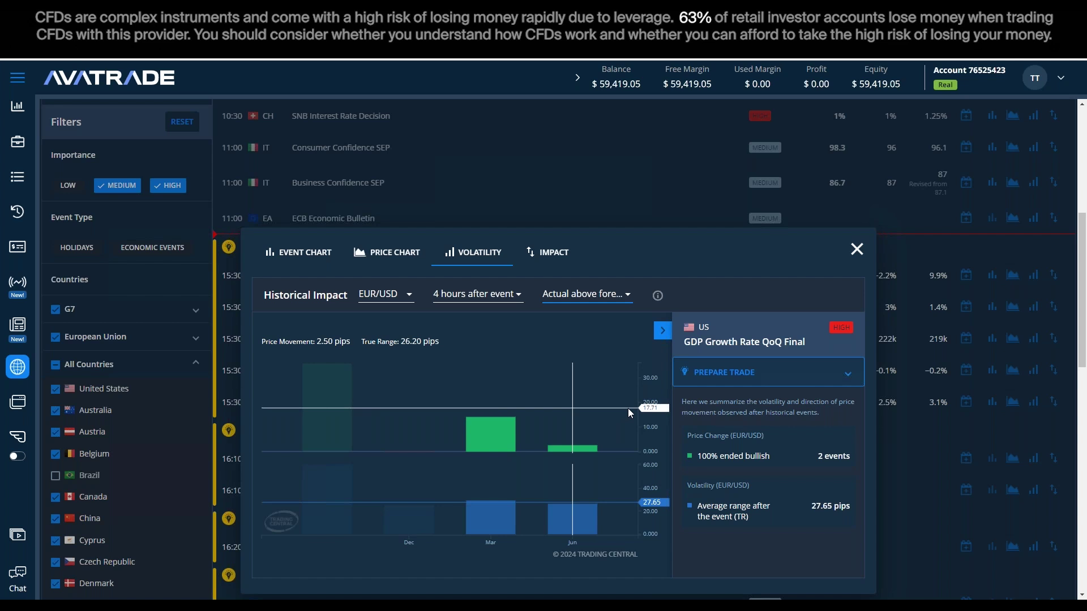
Step: Compare the GDP Growth Rate history for Actual below forecast with Actual above forecast, and close the volatility window
left_click(569, 300)
left_click(583, 320)
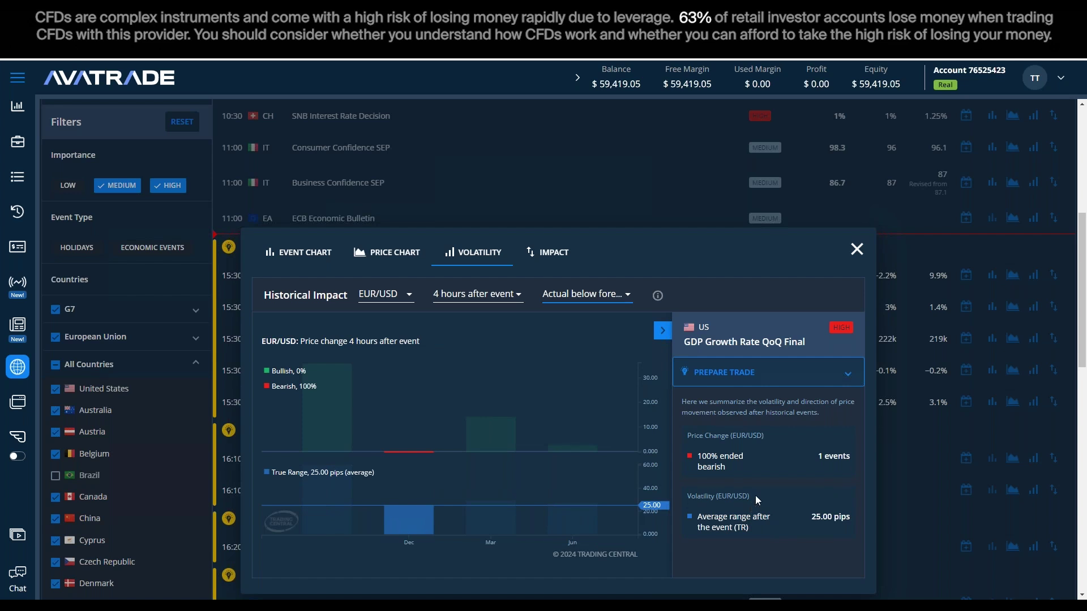
left_click(581, 299)
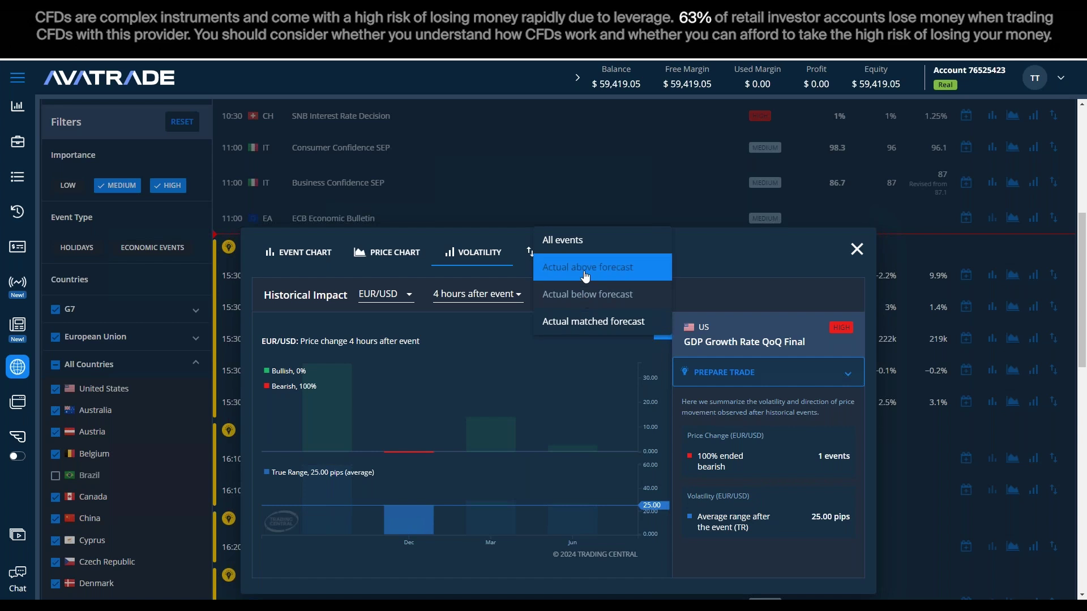
left_click(585, 271)
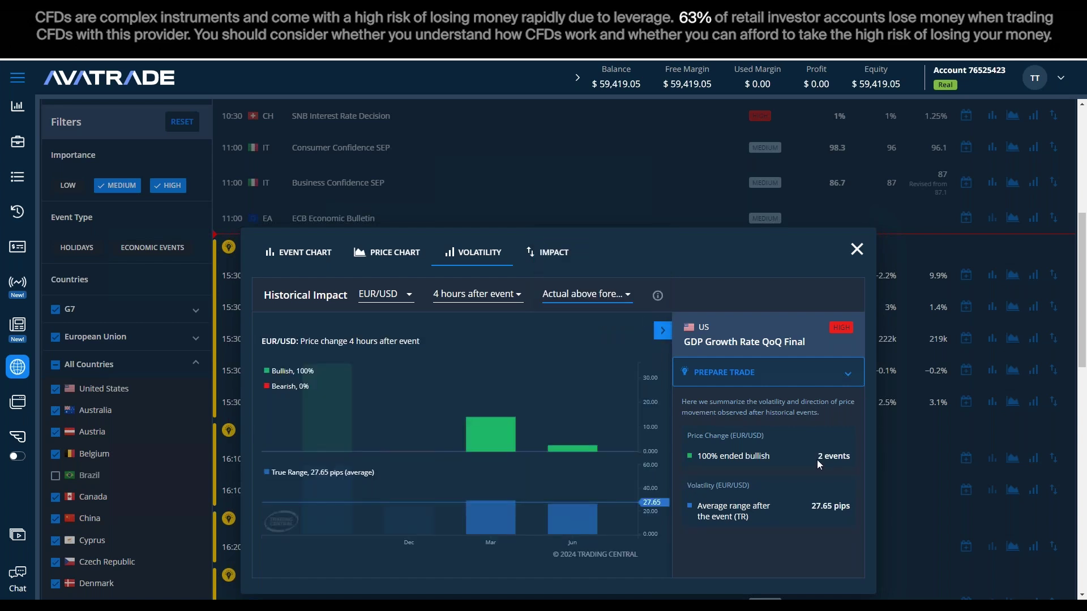
left_click(857, 251)
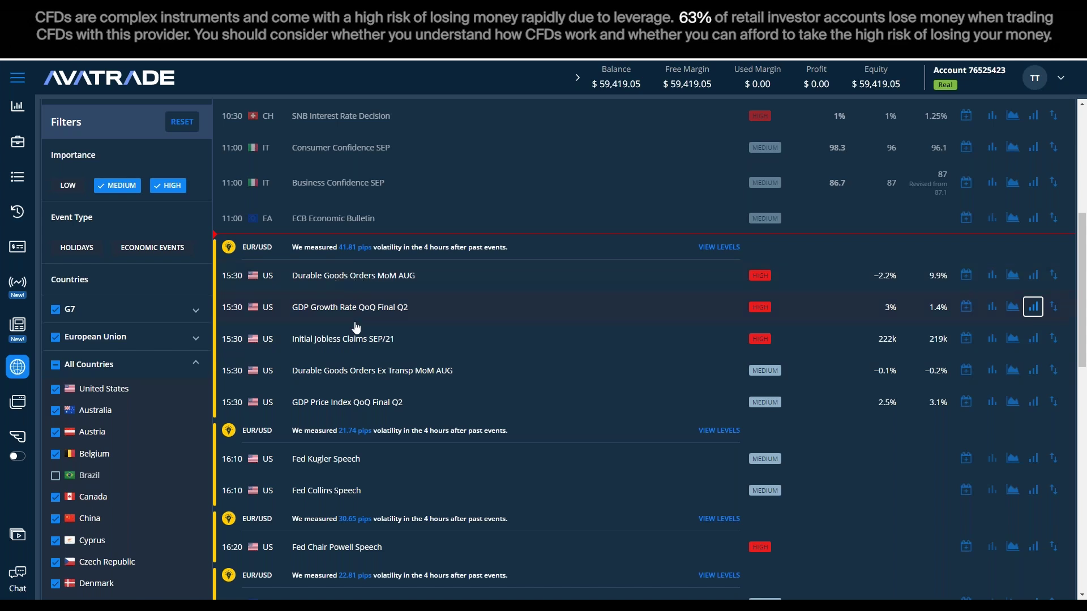
Step: Examine the EUR/USD volatility history for US Initial Jobless Claims under Actual above forecast and Actual below forecast, and close it
left_click(1036, 342)
left_click(565, 301)
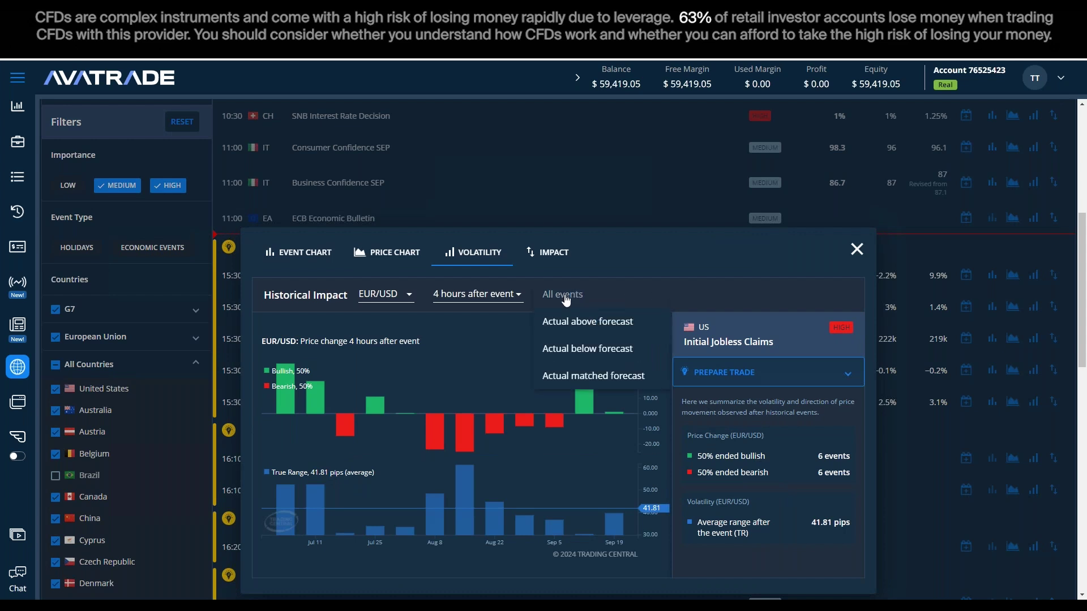
left_click(586, 317)
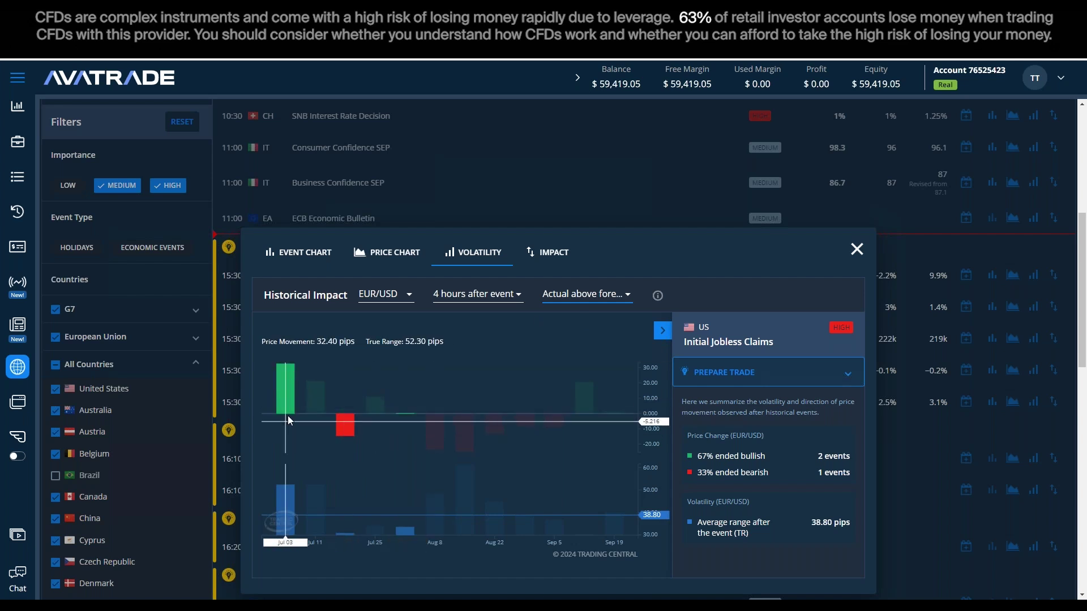
left_click(575, 296)
left_click(577, 320)
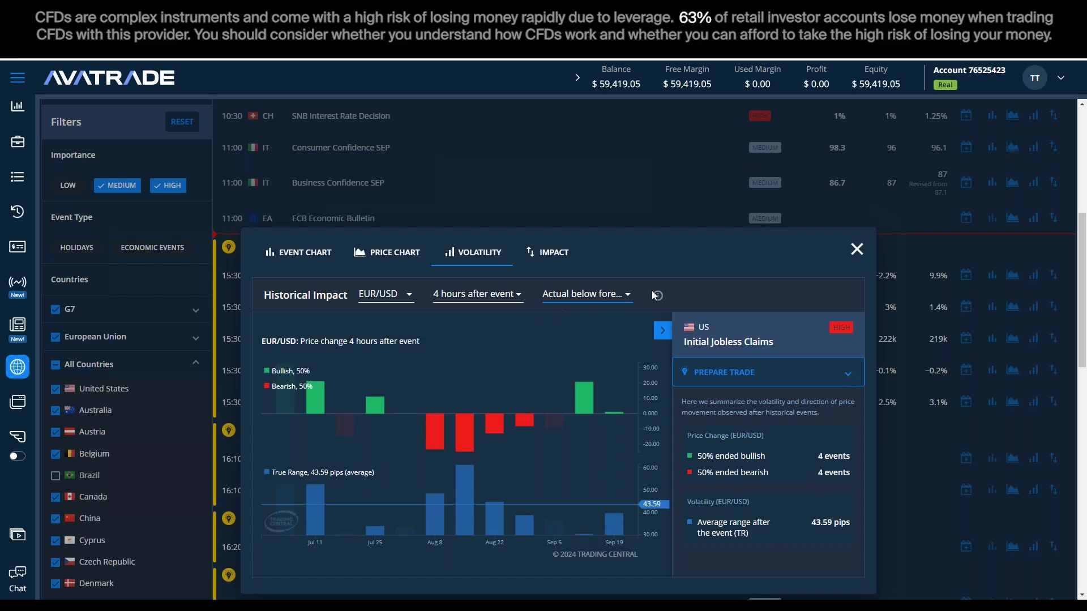
left_click(857, 251)
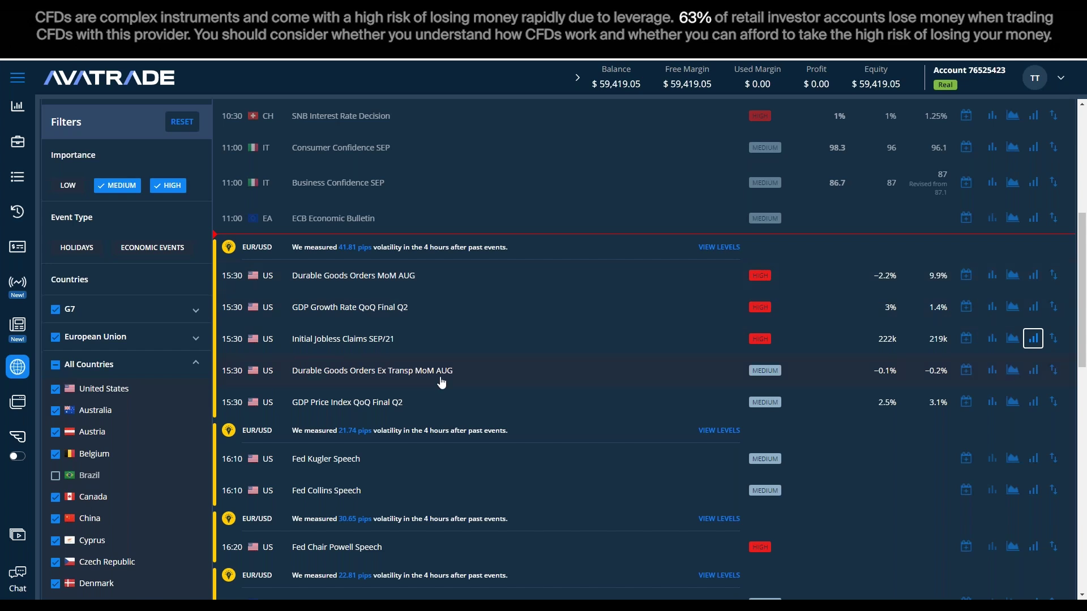
Step: Review the EUR/USD volatility history for the Fed Chair Powell Speech, and expand and collapse the event's description
scroll(437, 405, "down", 2)
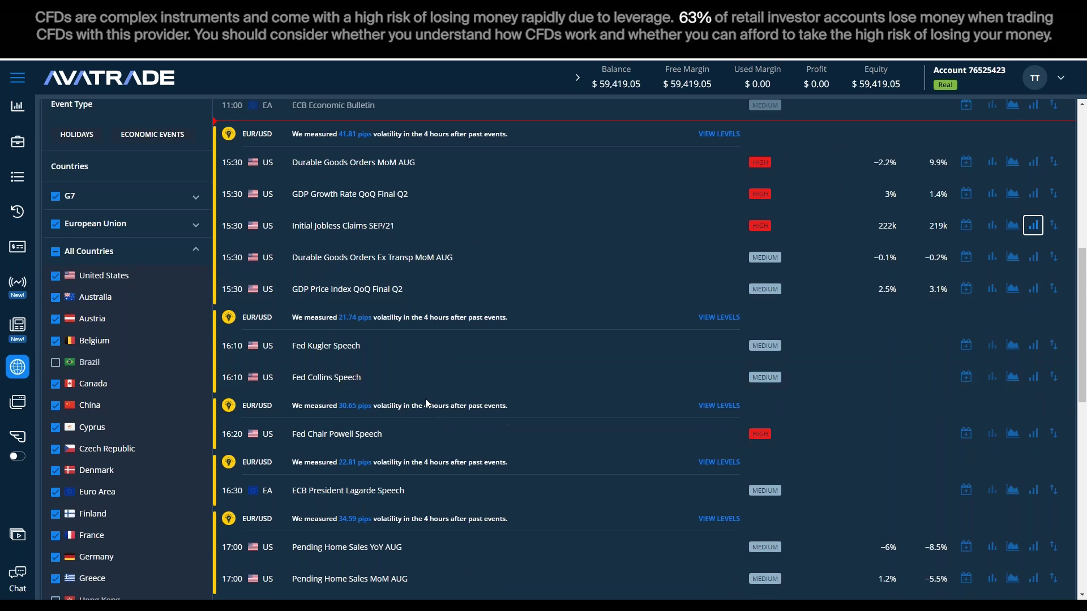
scroll(426, 399, "down", 2)
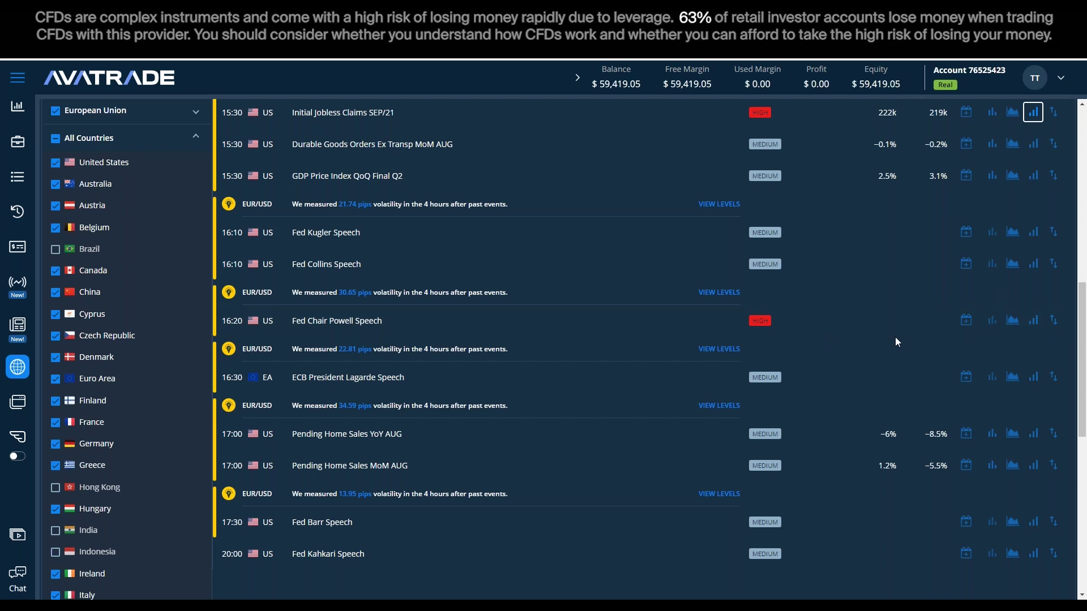
left_click(1033, 320)
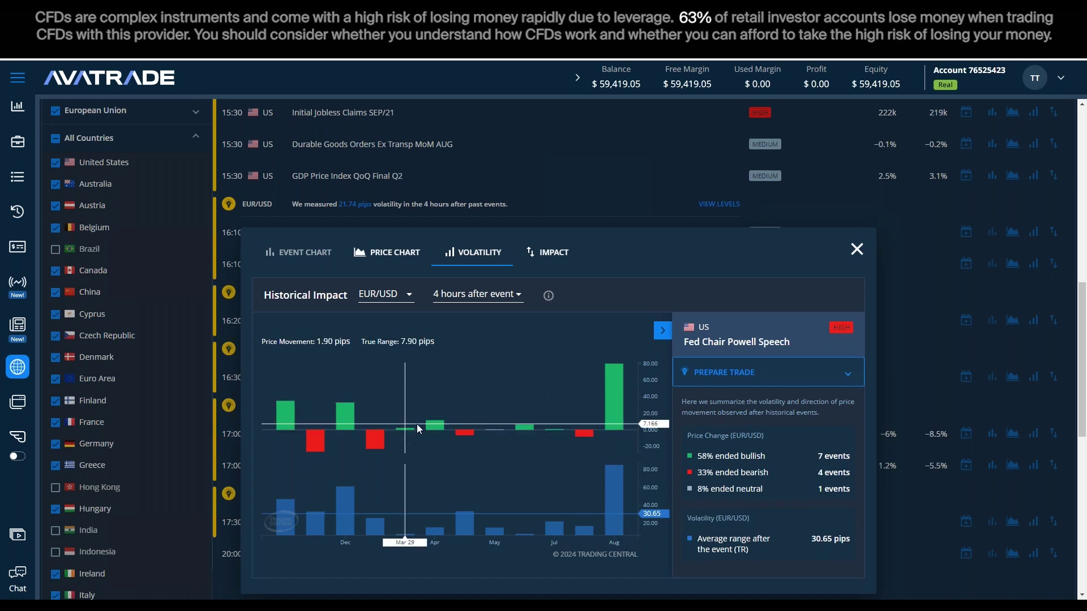
left_click(856, 251)
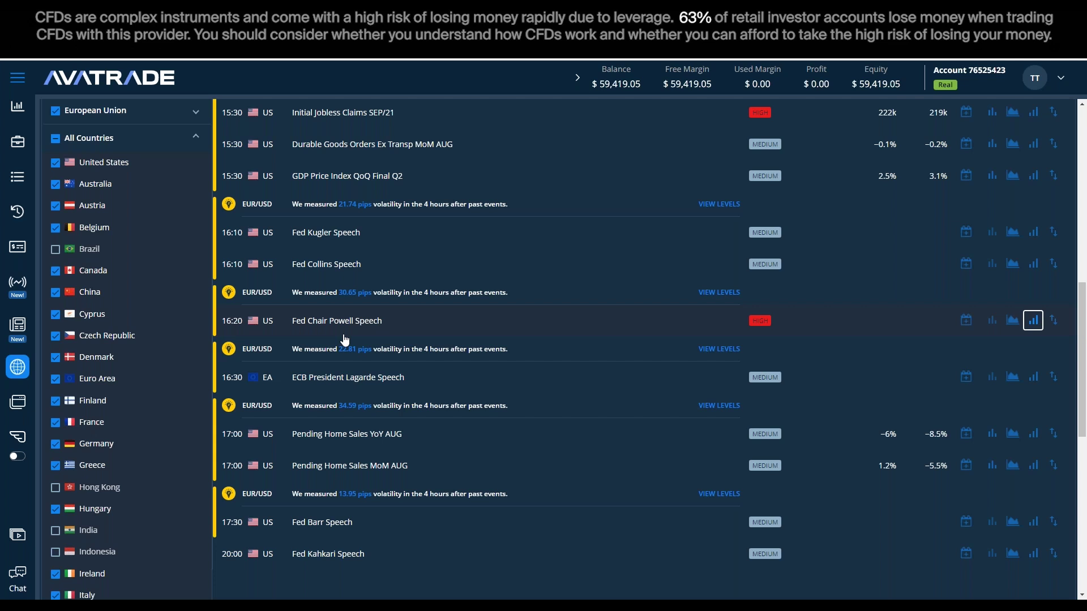
left_click(482, 331)
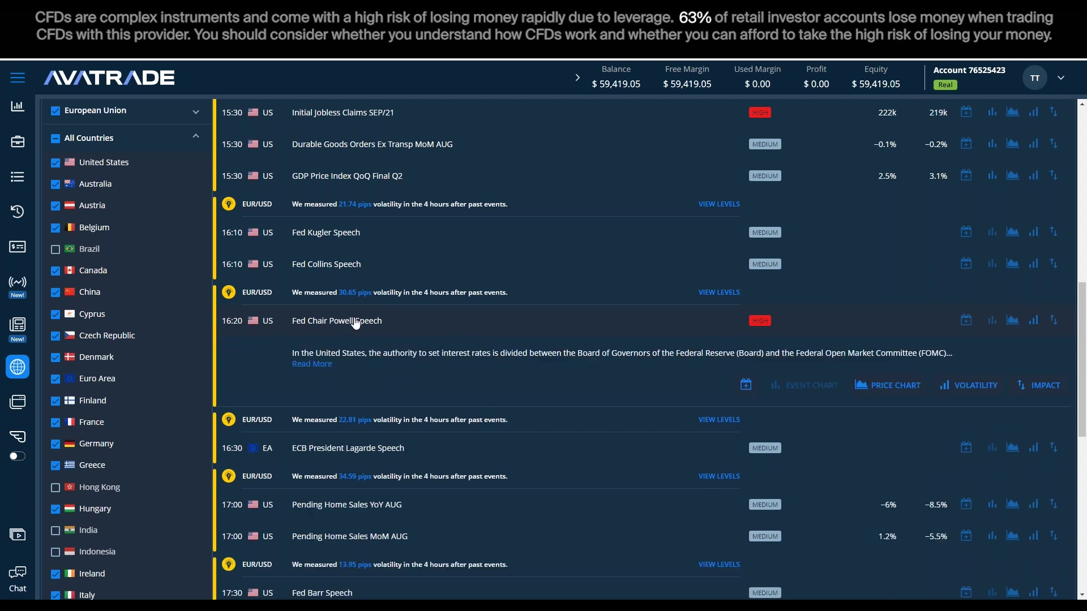
left_click(305, 327)
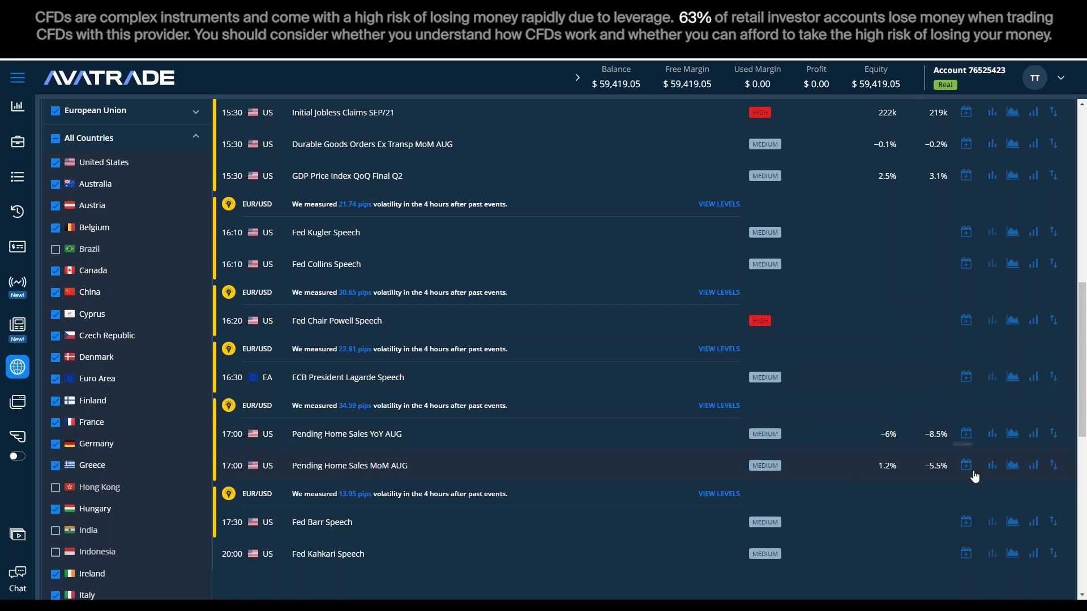
Step: Open the EUR/USD volatility history for US Pending Home Sales MoM, filter it to Actual above forecast, and inspect its bars
left_click(1034, 467)
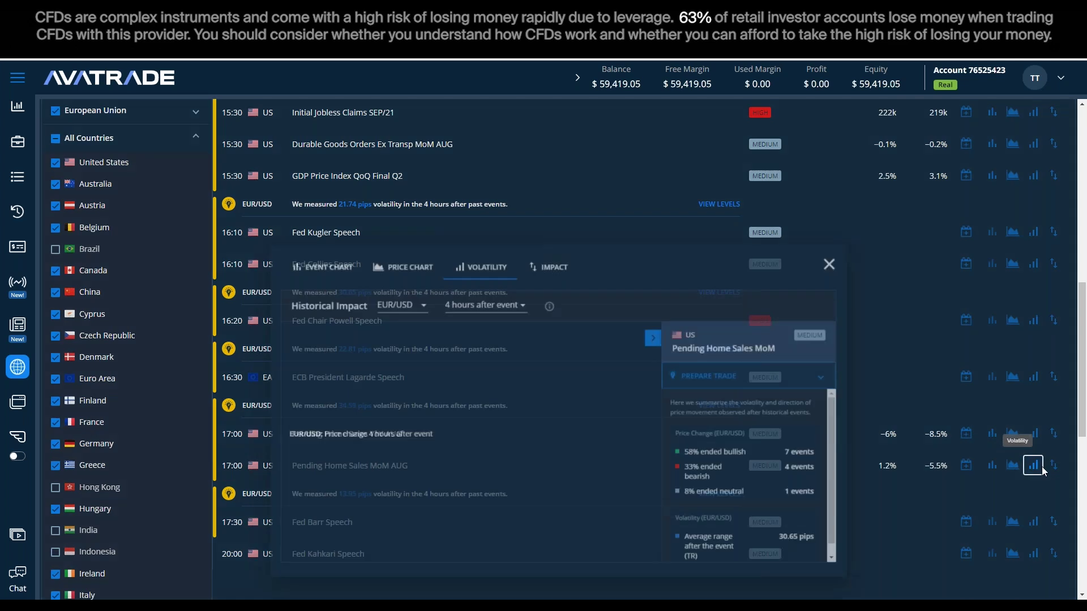
left_click(568, 294)
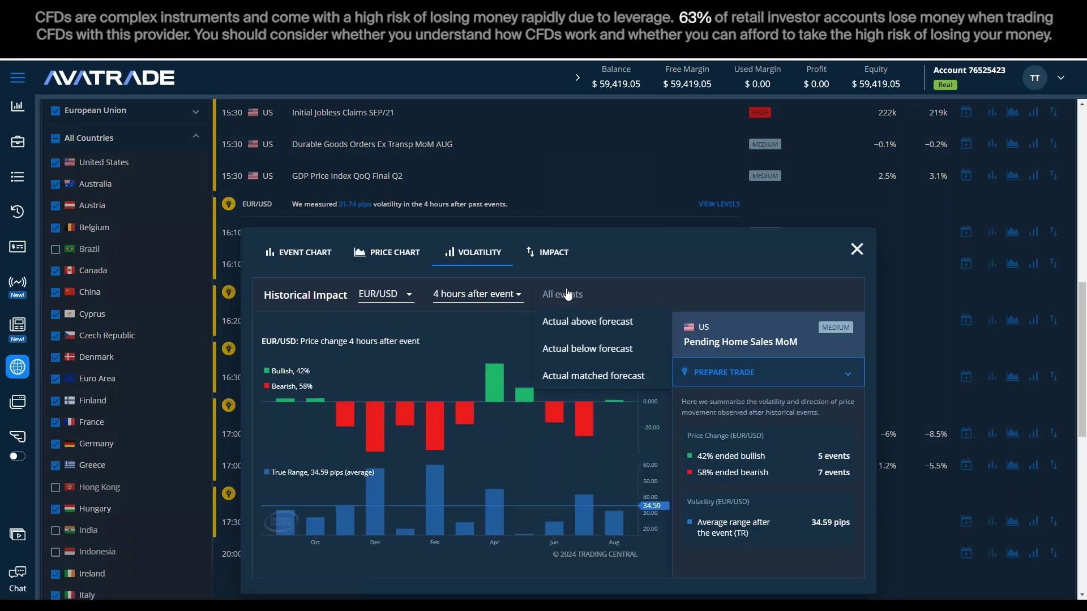
left_click(584, 322)
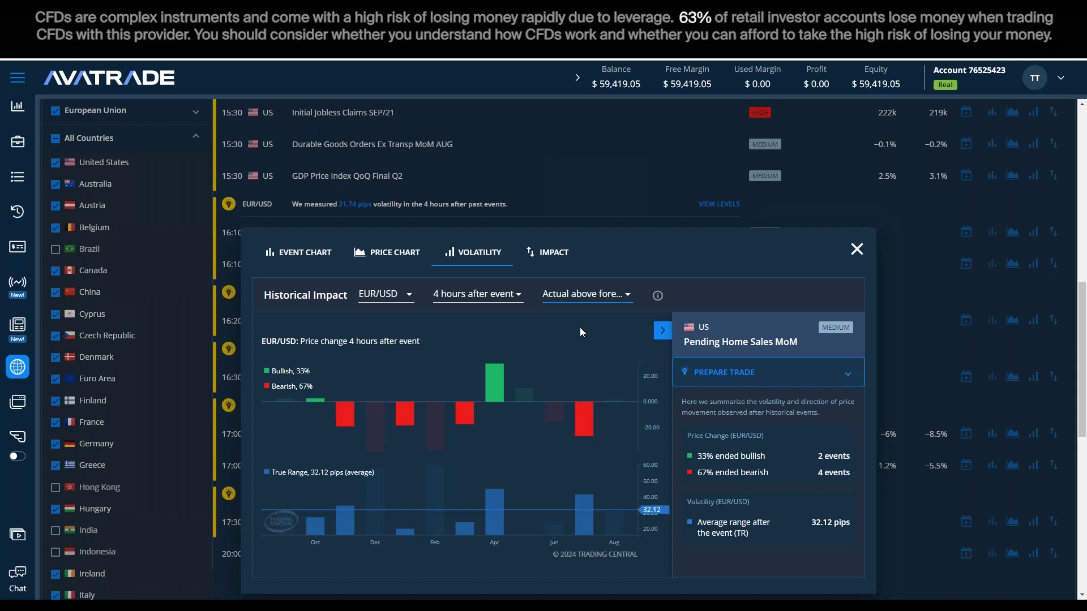
mouse_move(495, 396)
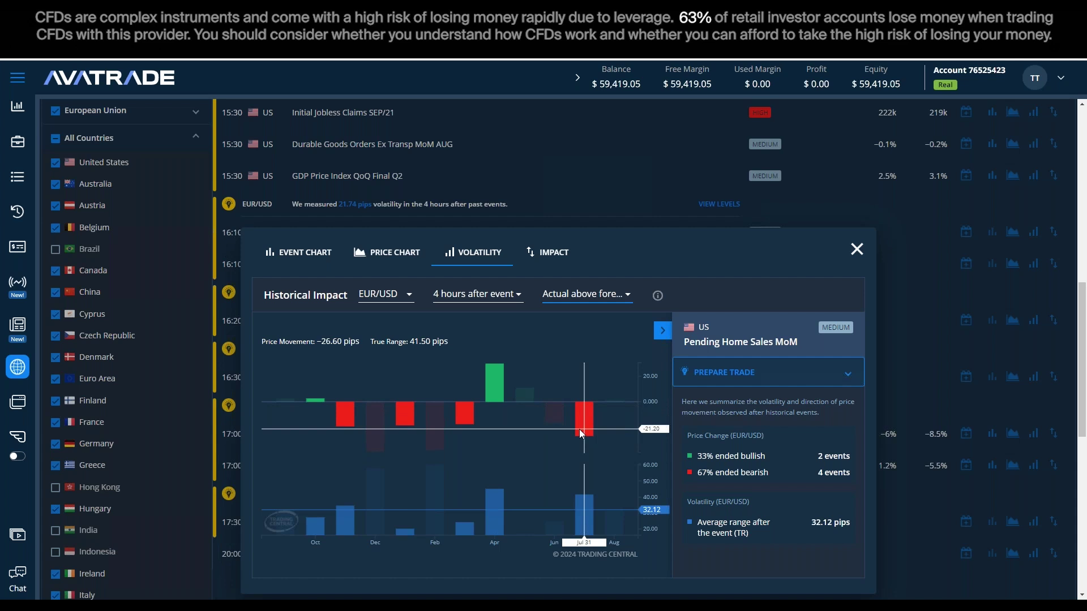
Step: Compare the Pending Home Sales history for Actual below forecast with Actual above forecast, and close the volatility window
left_click(565, 305)
left_click(570, 321)
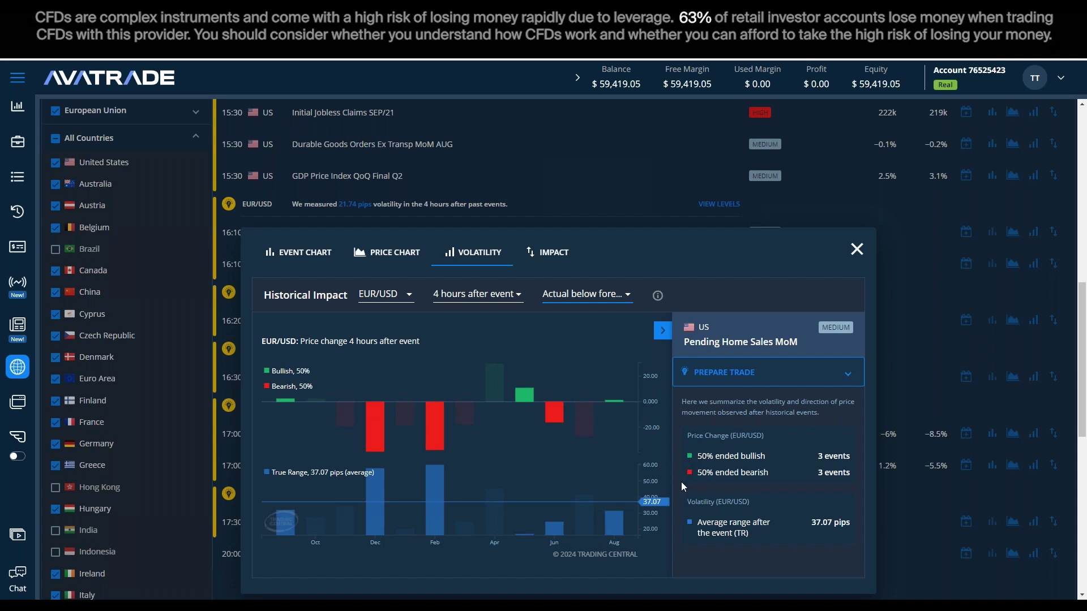
left_click(583, 294)
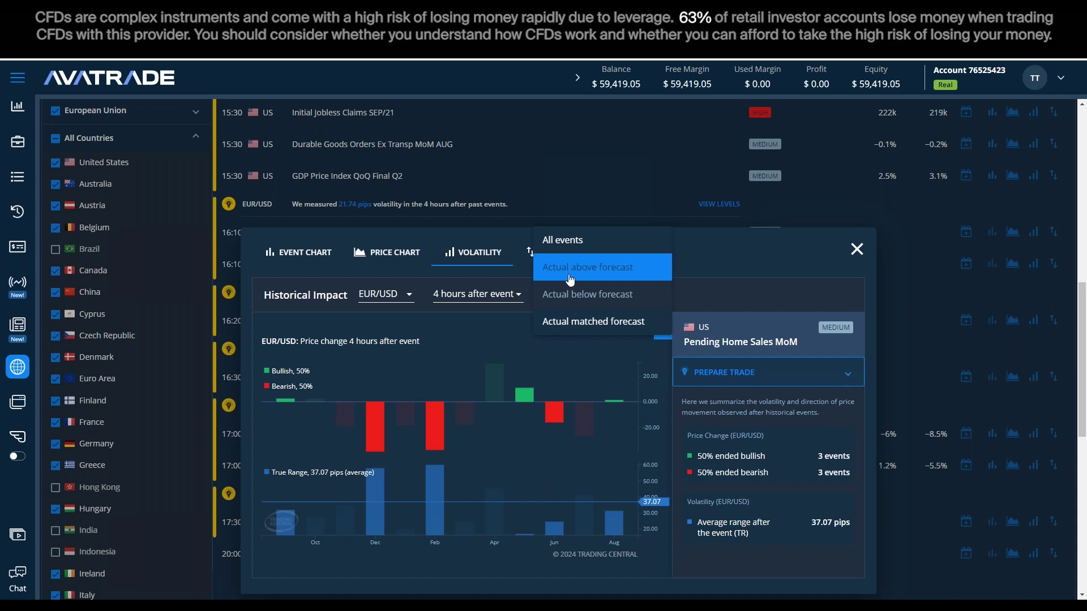
left_click(569, 279)
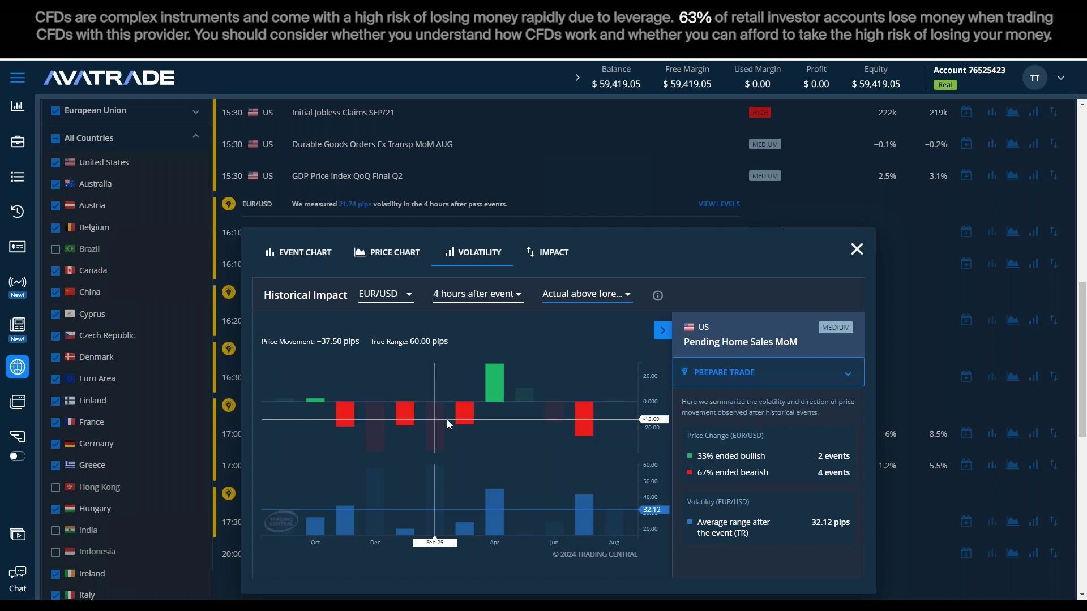
left_click(856, 250)
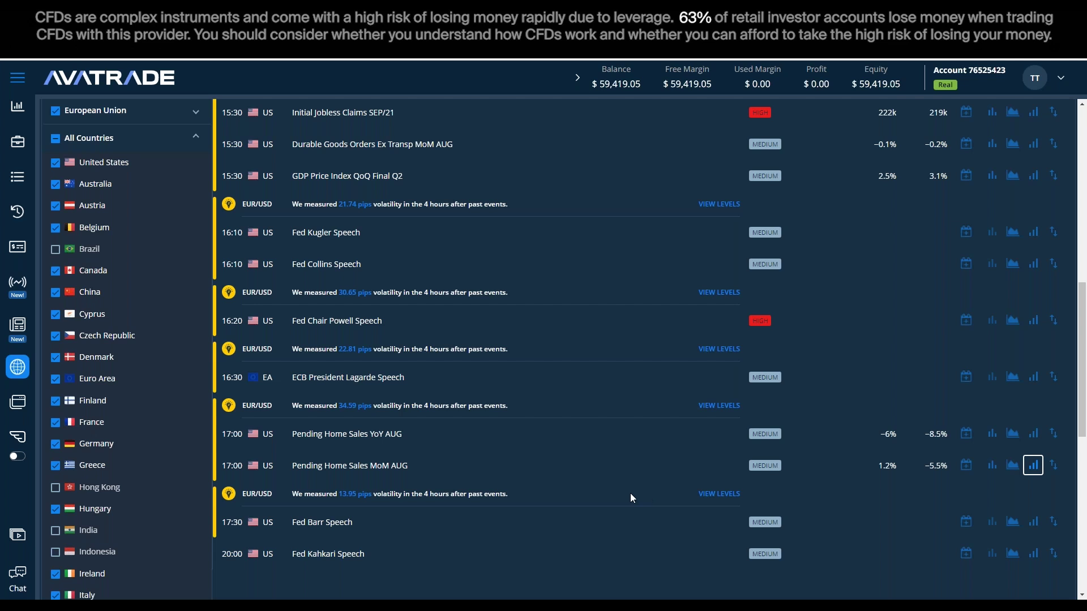
Step: Switch the economic calendar to September 27 and open the USD/CAD volatility history for the Canadian GDP MoM JUL event
scroll(630, 494, "up", 4)
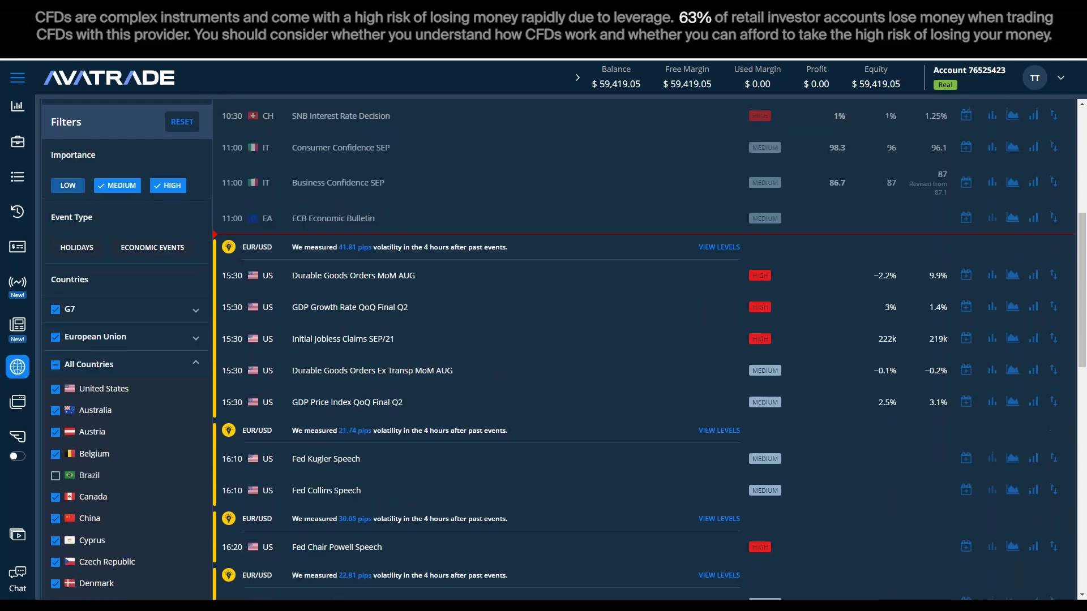
scroll(124, 308, "up", 1)
scroll(132, 277, "up", 2)
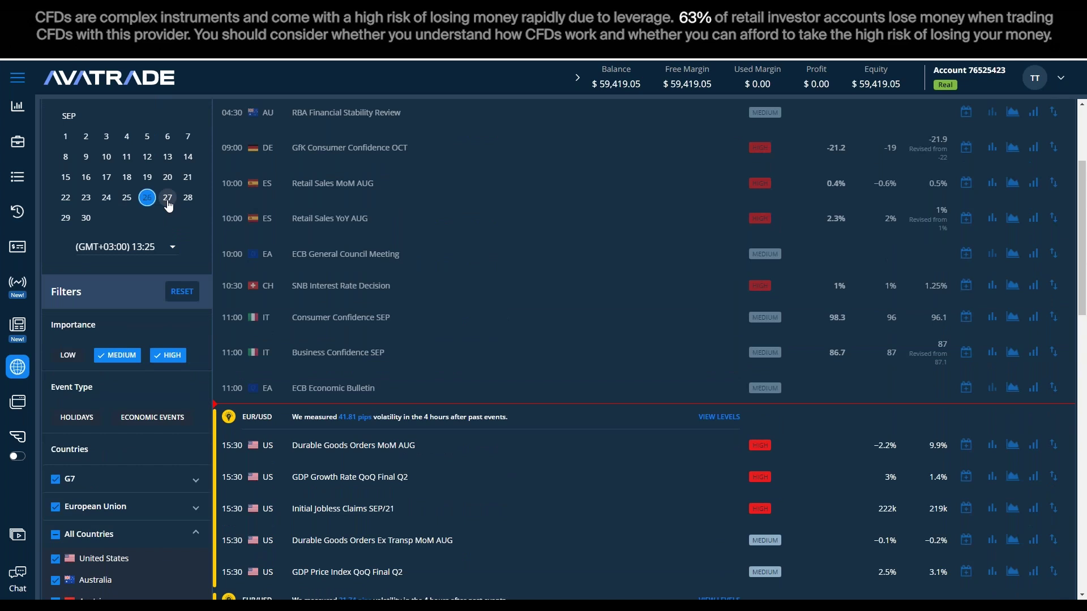
left_click(168, 206)
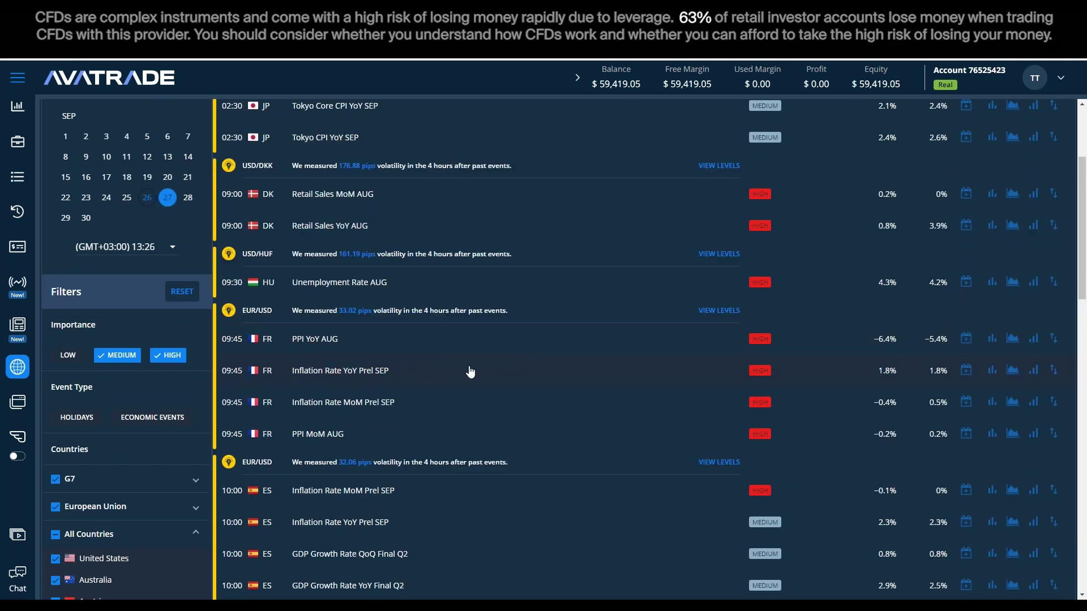
scroll(470, 371, "down", 10)
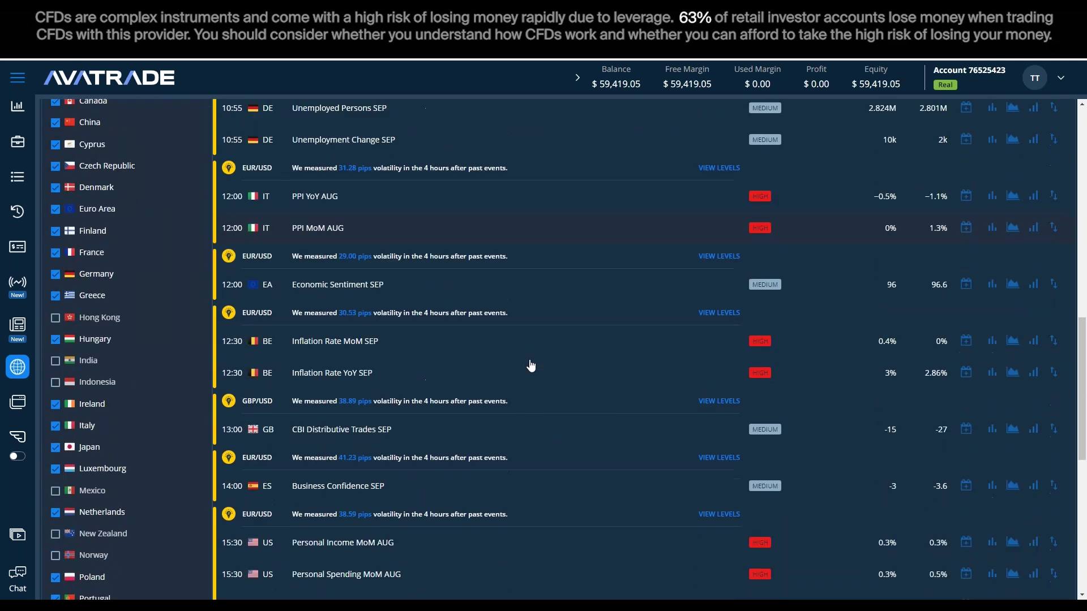
scroll(531, 366, "down", 8)
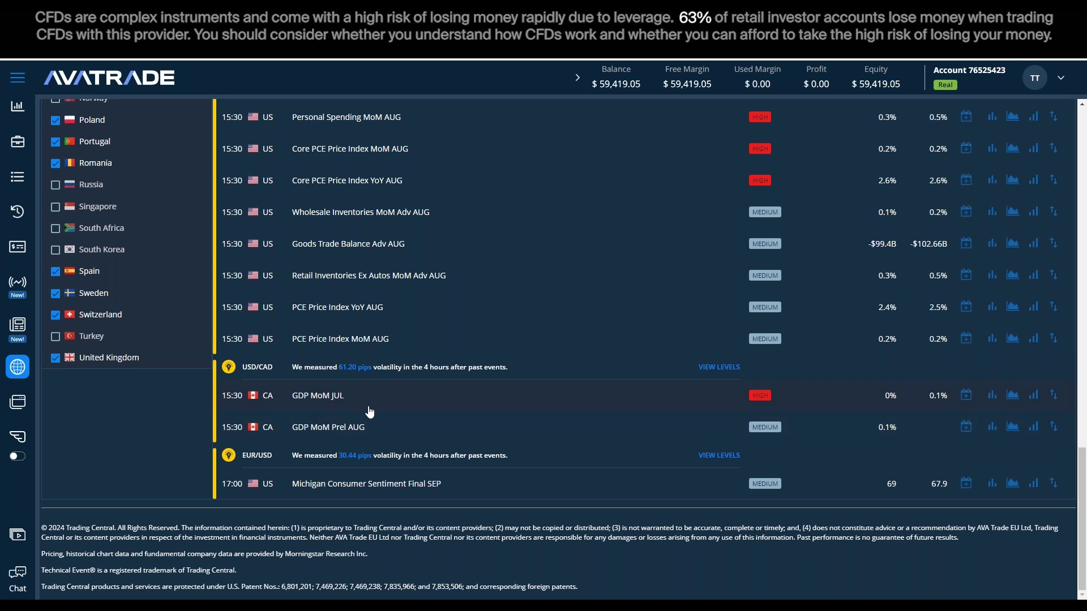
left_click(1034, 398)
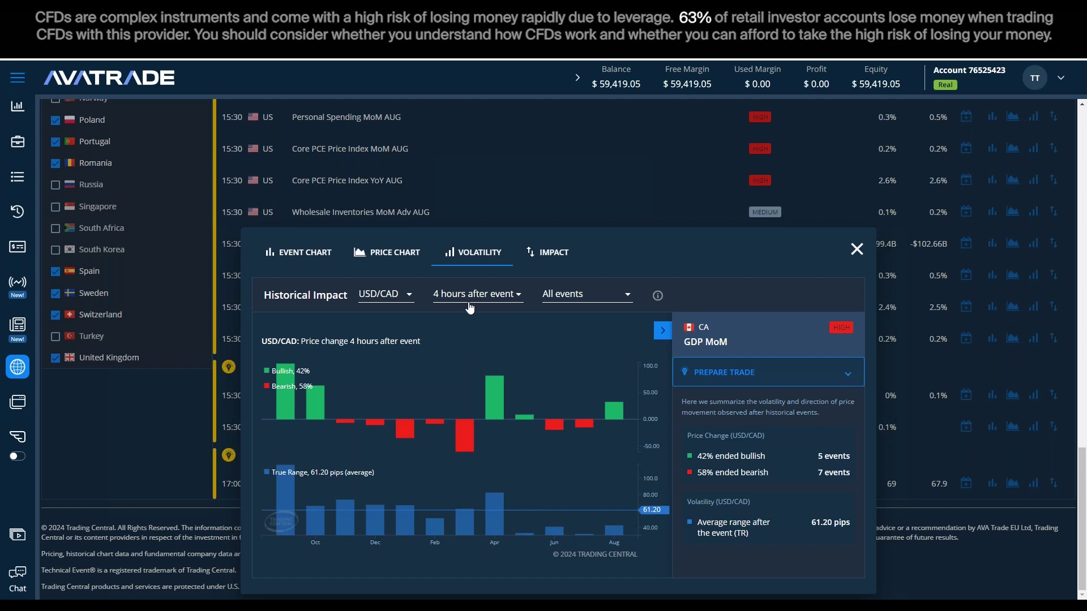
Step: Filter the Canadian GDP MoM volatility history to Actual above forecast and examine the average range after the event
left_click(588, 298)
left_click(600, 321)
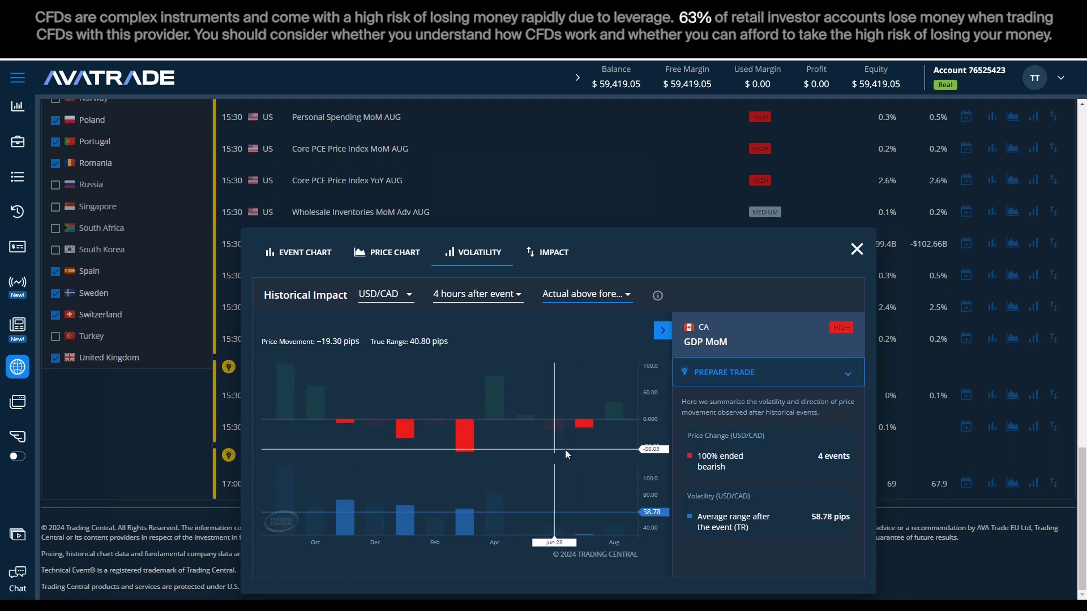
left_click_drag(813, 518, 832, 518)
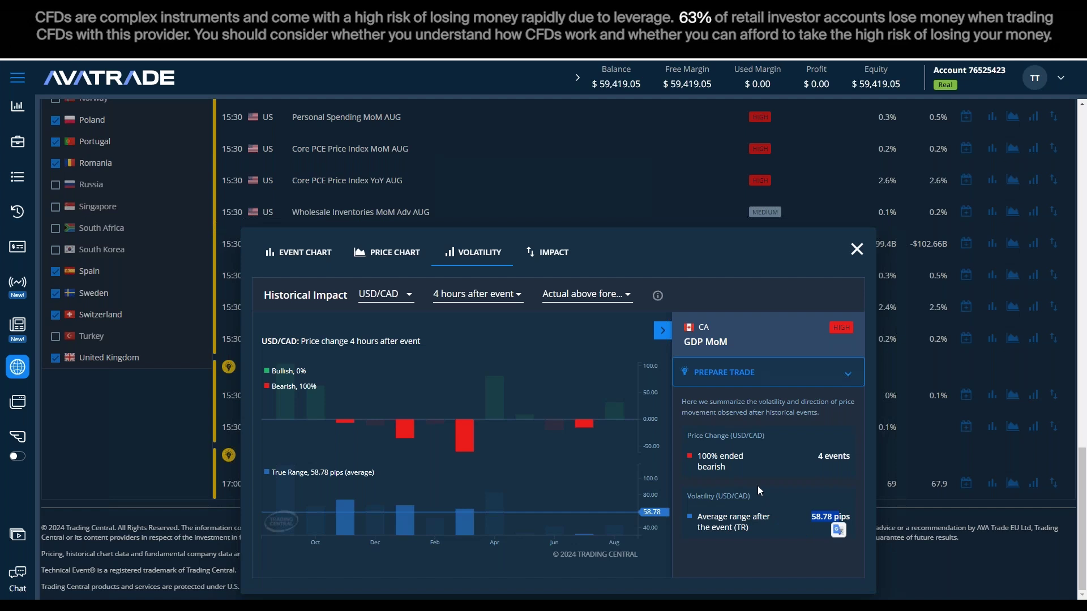
Step: Compare the average range 5 minutes after the GDP event with the 4 hours after event range
left_click(468, 305)
left_click(487, 406)
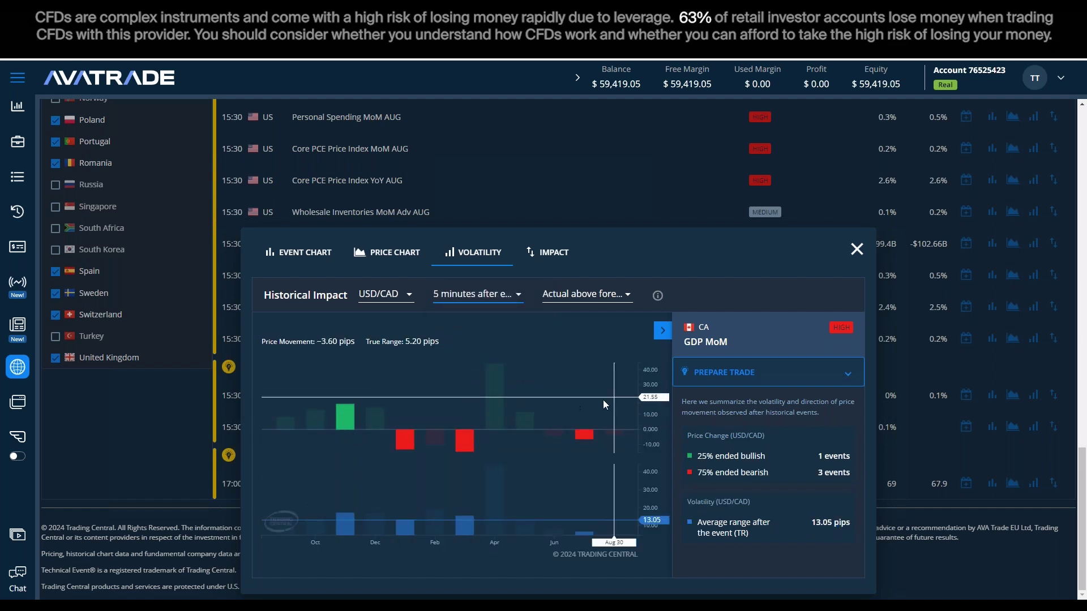
left_click_drag(812, 522, 847, 521)
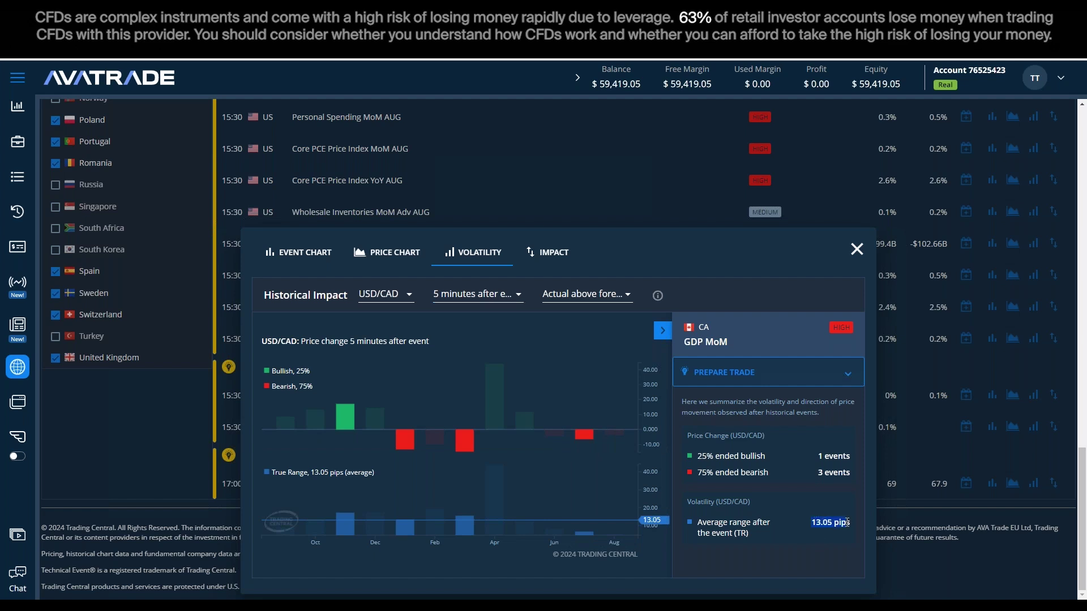
left_click(476, 301)
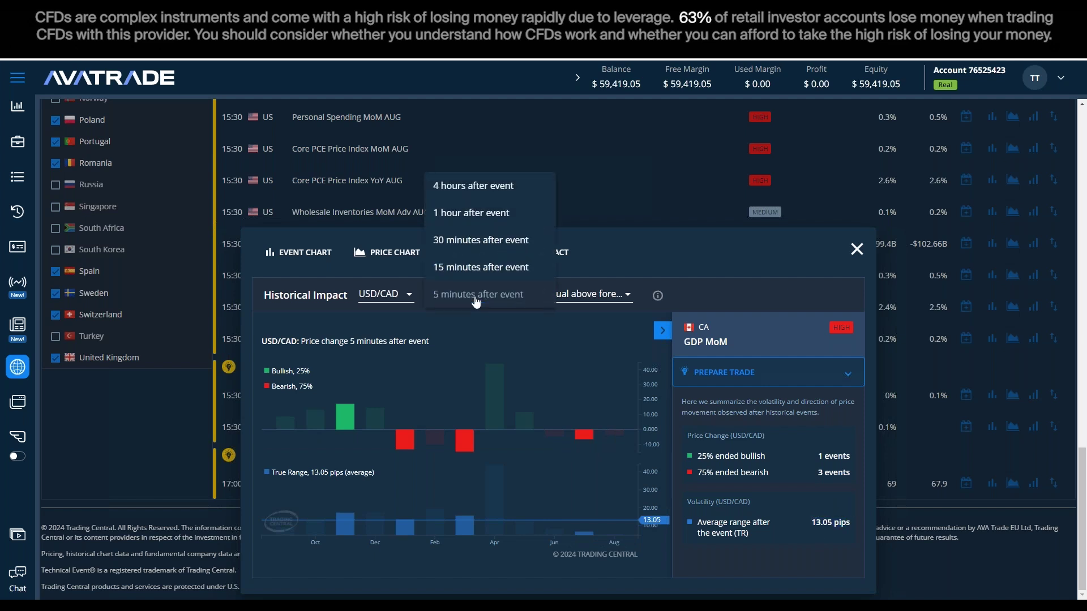
left_click(461, 188)
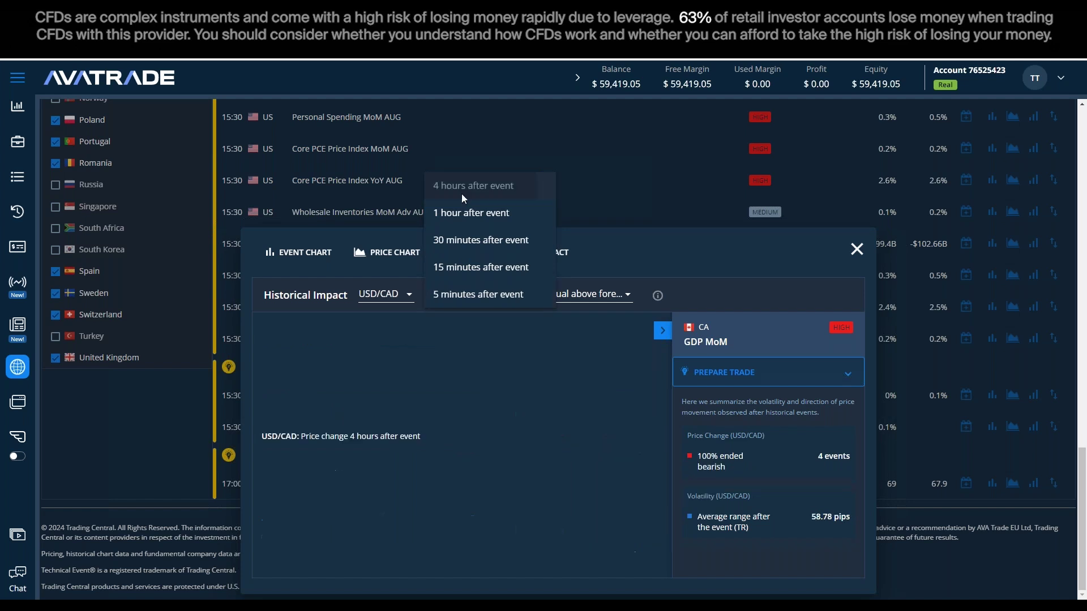
left_click_drag(813, 518, 850, 513)
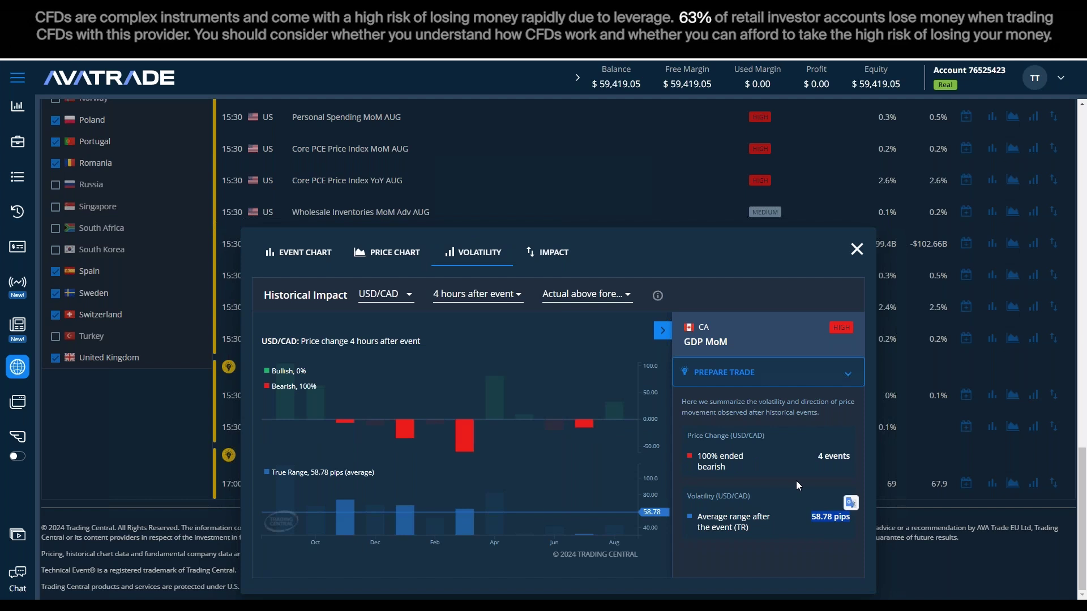
Step: Review the GDP MoM history for Actual below forecast, close the volatility window, and return to the start of the September 27 calendar
left_click(569, 298)
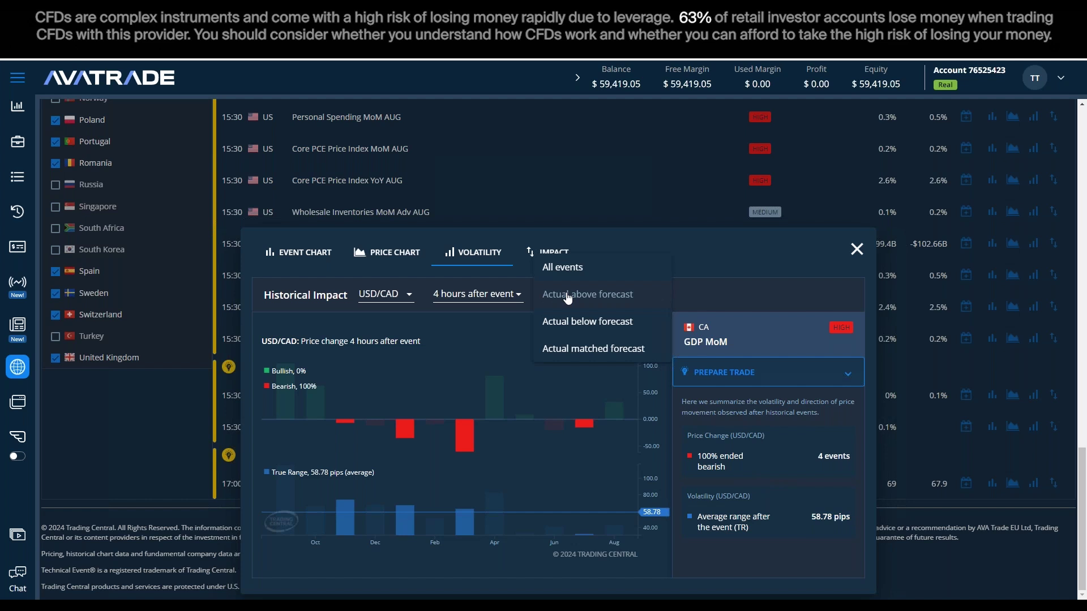
left_click(585, 324)
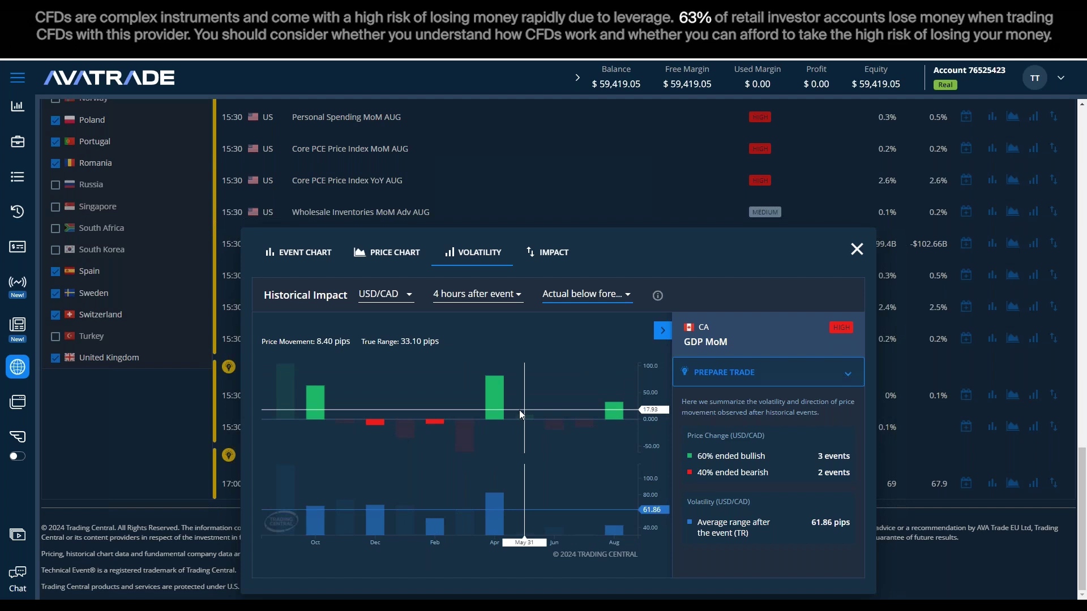
left_click(856, 251)
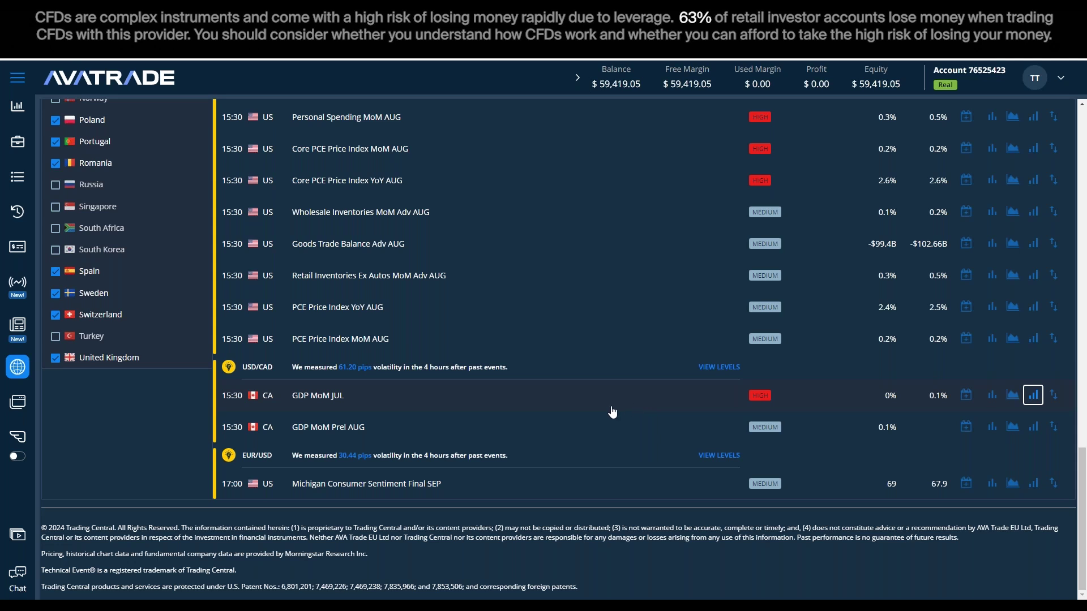
scroll(623, 442, "up", 3)
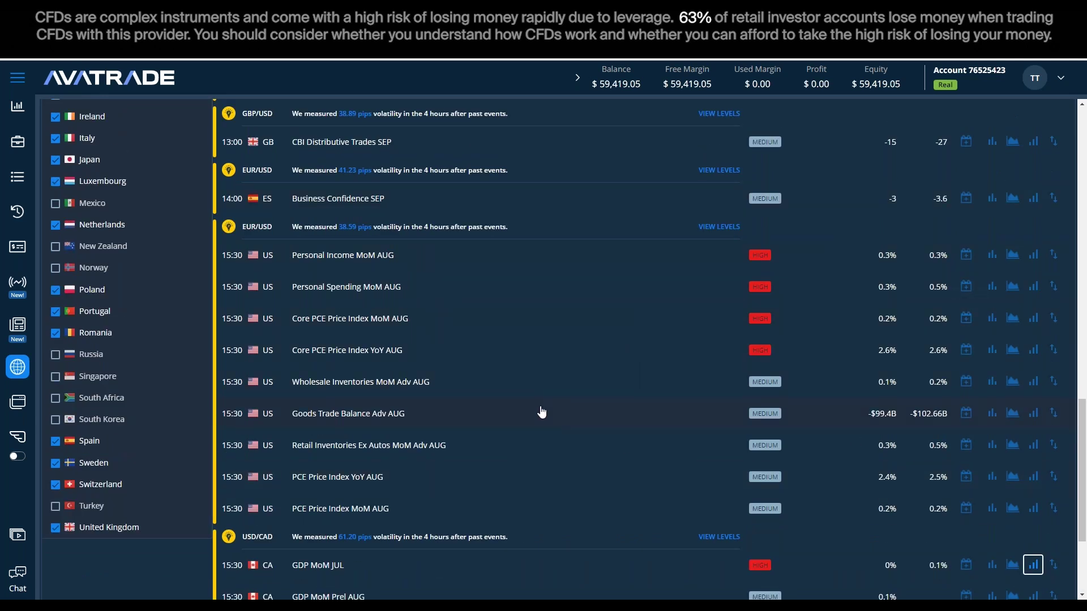
scroll(790, 439, "up", 1)
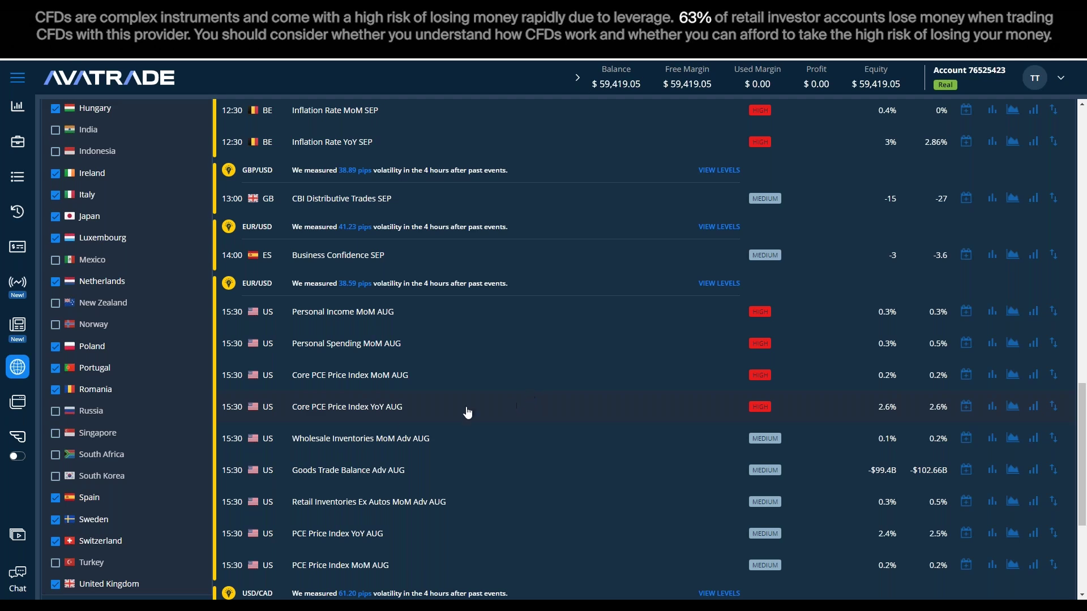
scroll(461, 411, "up", 10)
scroll(430, 431, "up", 5)
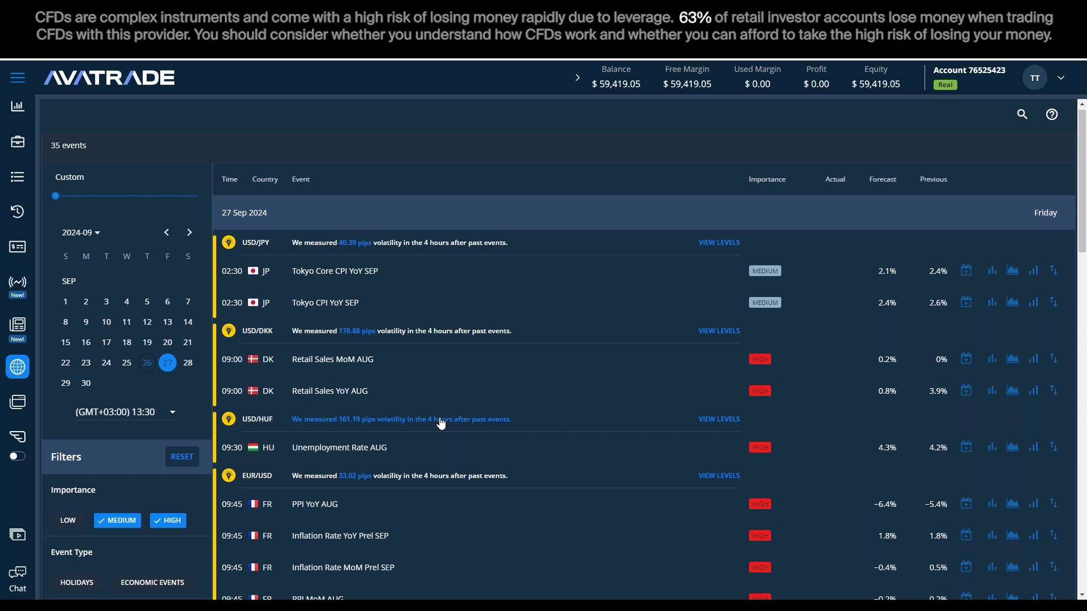
Step: Find GOLD in the trading view, inspect its chart at an enlarged size, close the order ticket, and restore the chart's size
left_click(16, 107)
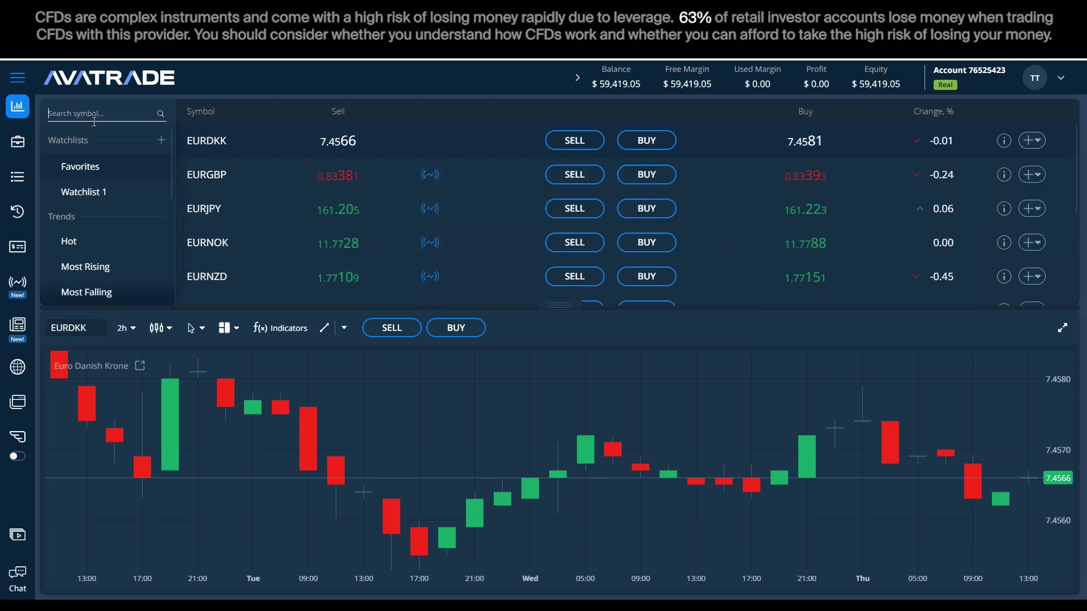
type("gold")
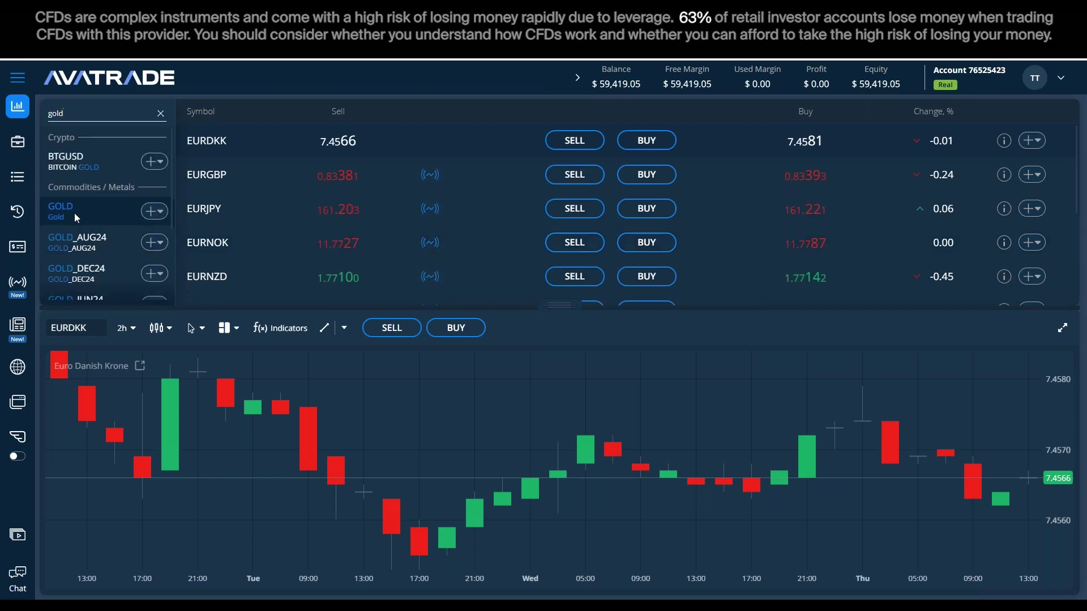
left_click(73, 218)
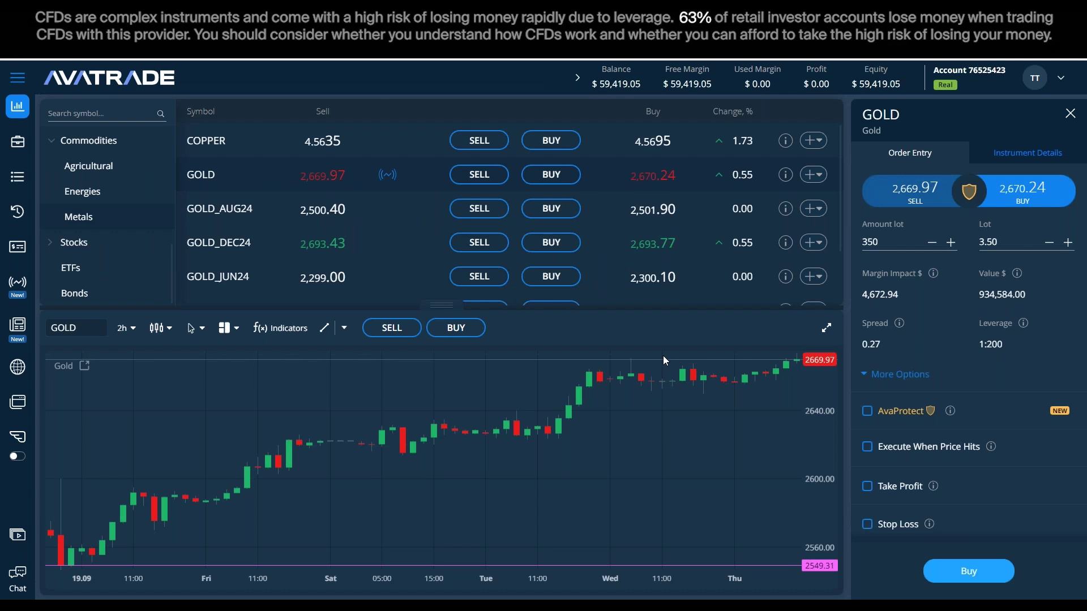
left_click(824, 328)
scroll(684, 369, "down", 3)
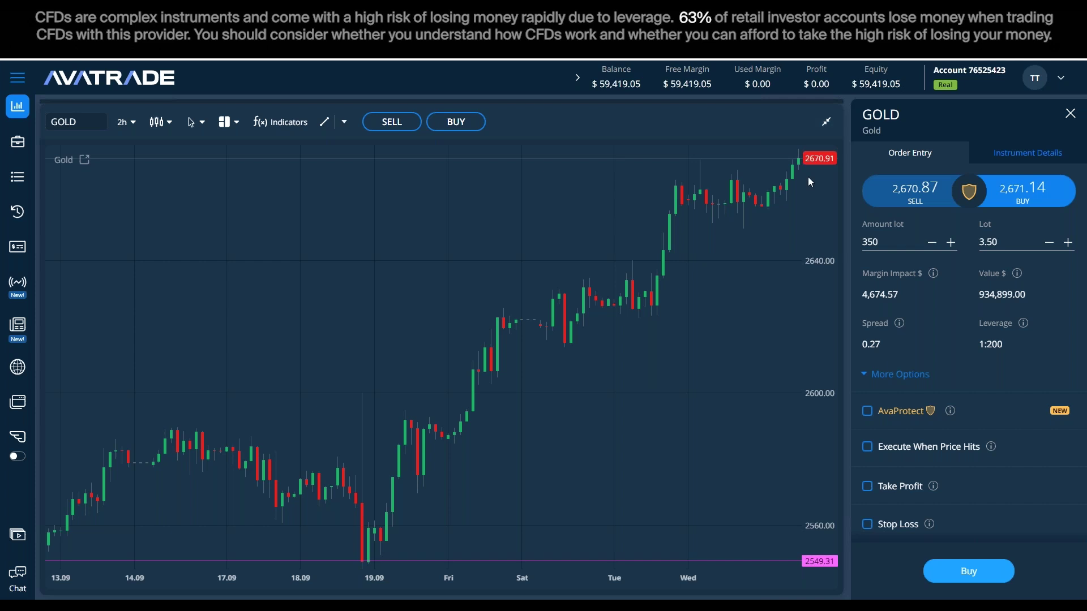
left_click(1071, 114)
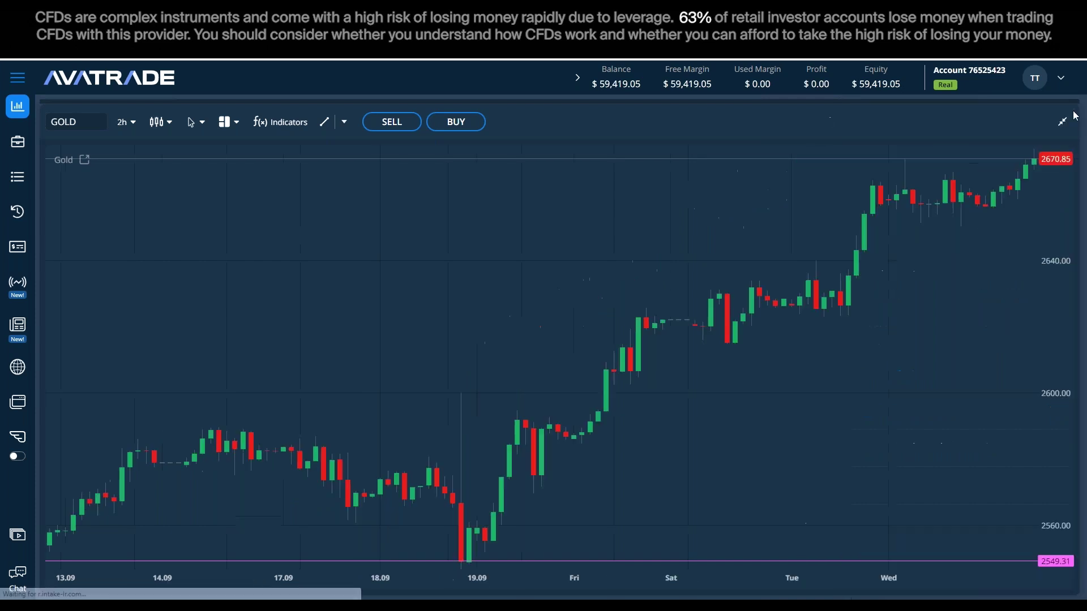
left_click(1063, 121)
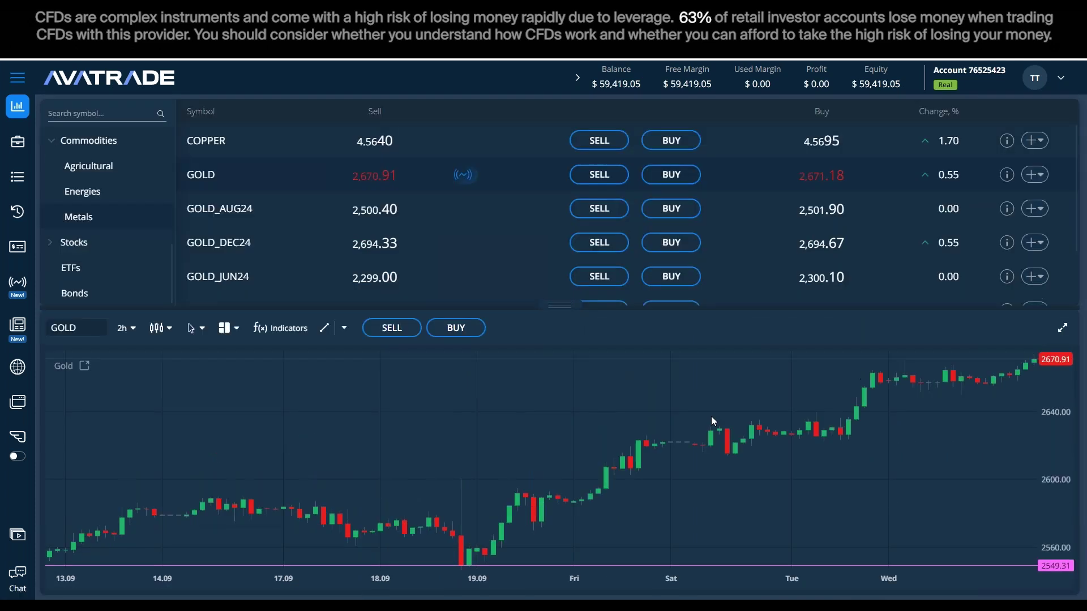
Step: Review the Trading Central signal details for GOLD and prepare a buy order from the signal
left_click(459, 176)
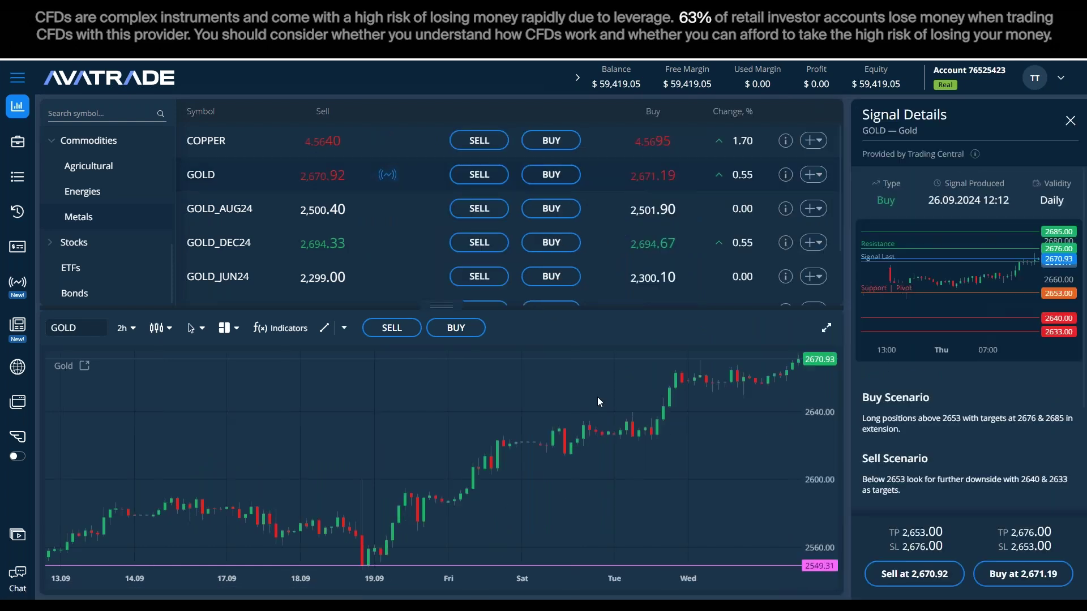
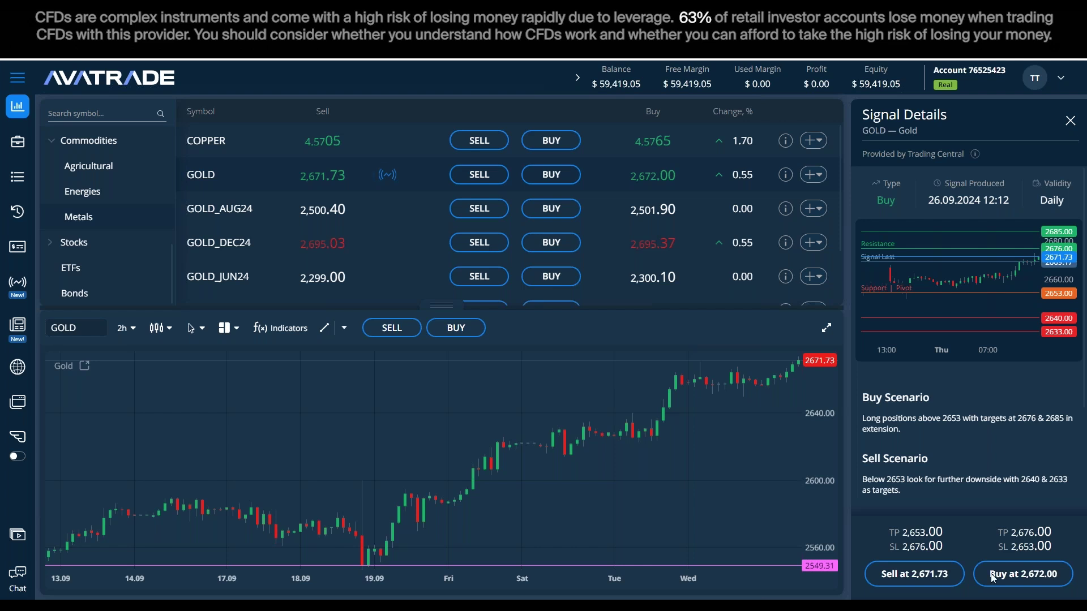
left_click(1020, 576)
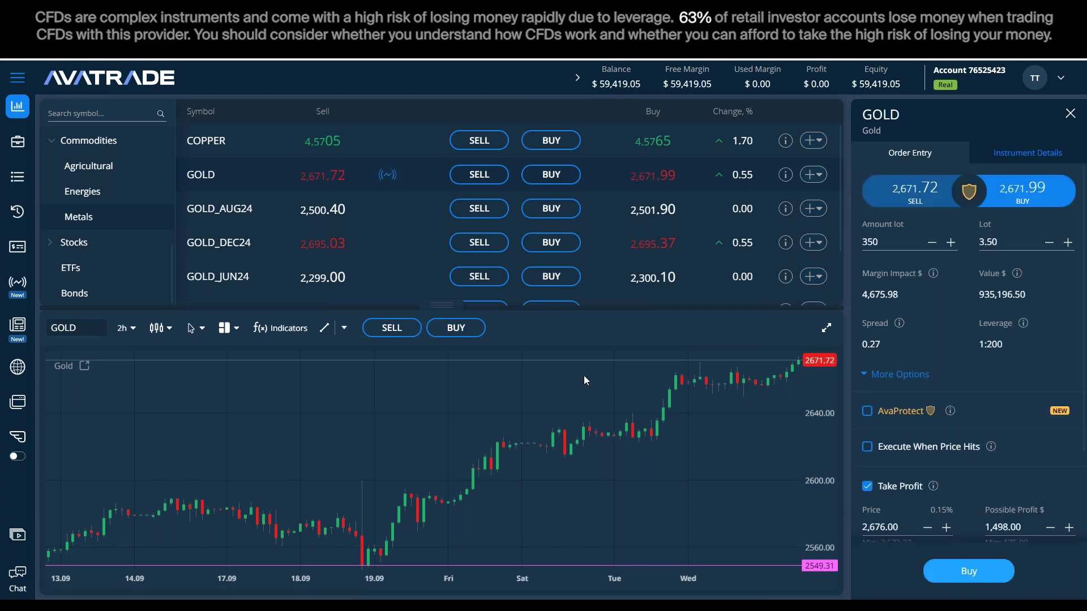
Step: Draw a horizontal line on the GOLD chart at about 2650.53, beneath the recent consolidation
left_click(345, 328)
left_click(352, 372)
left_click(750, 399)
left_click_drag(750, 398, 749, 395)
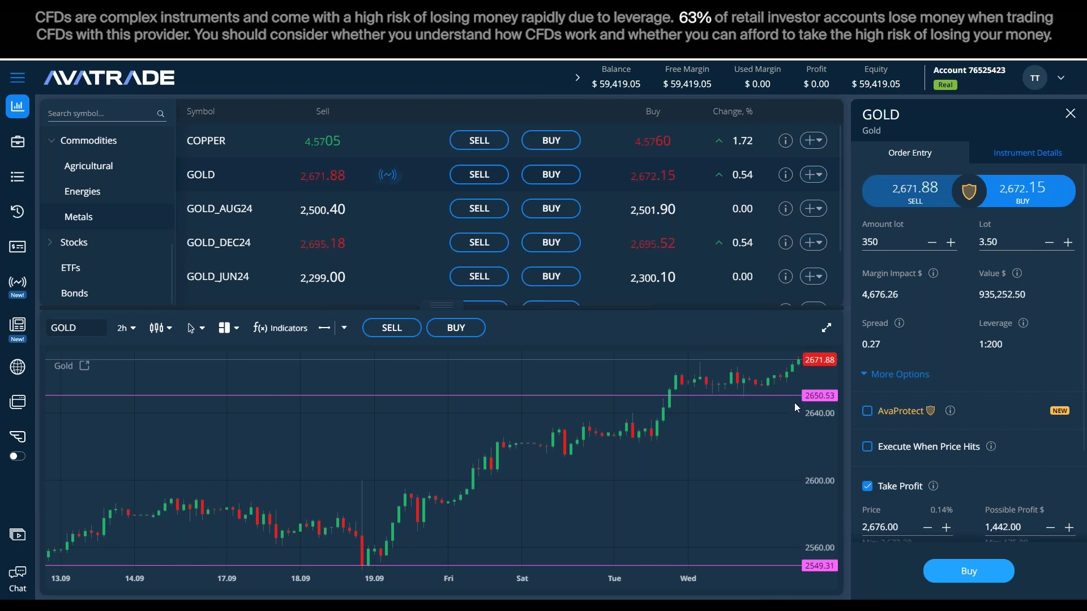
Step: Add a second horizontal line on the GOLD chart just below the first, at about 2646.14
left_click(325, 327)
left_click(719, 411)
left_click_drag(735, 412, 763, 403)
left_click(756, 445)
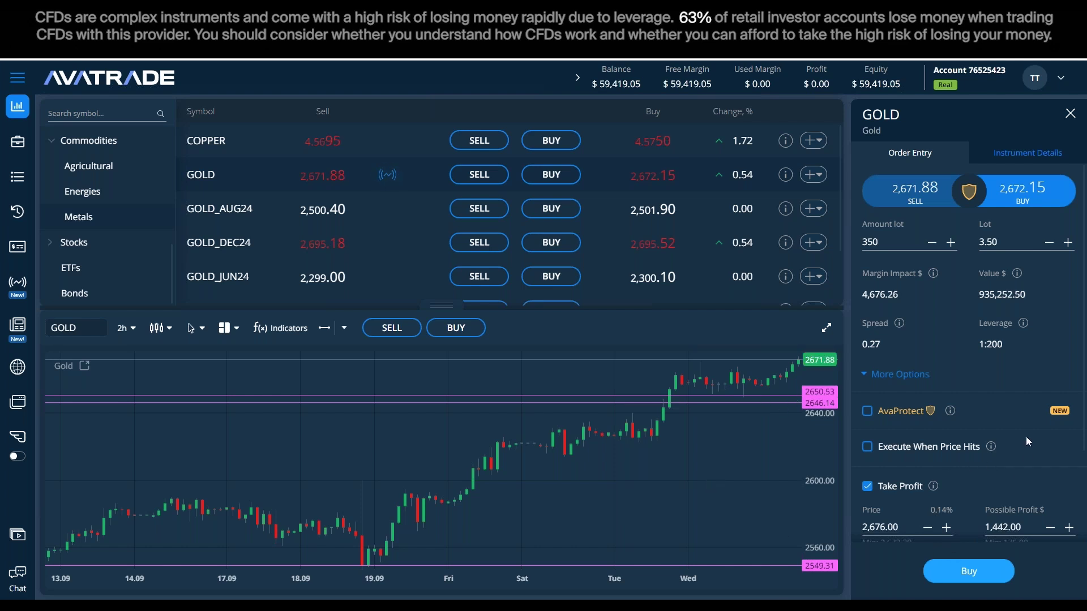
Step: Set the GOLD buy order's Take Profit price to 2682
scroll(1018, 456, "down", 2)
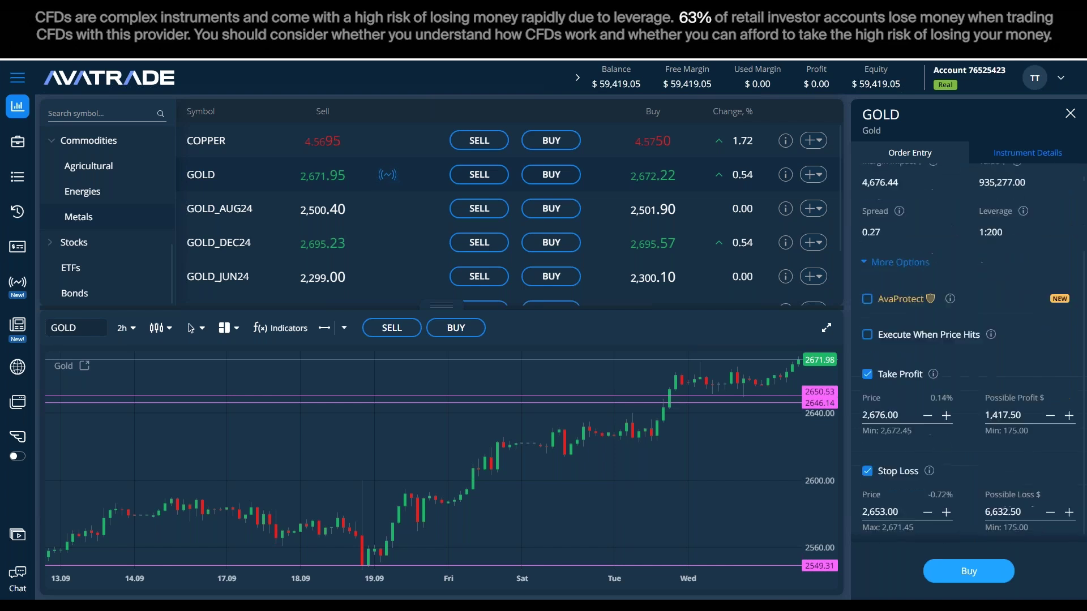
left_click(905, 414)
key("BackSpace")
key("BackSpace")
key("BackSpace")
key("BackSpace")
key("BackSpace")
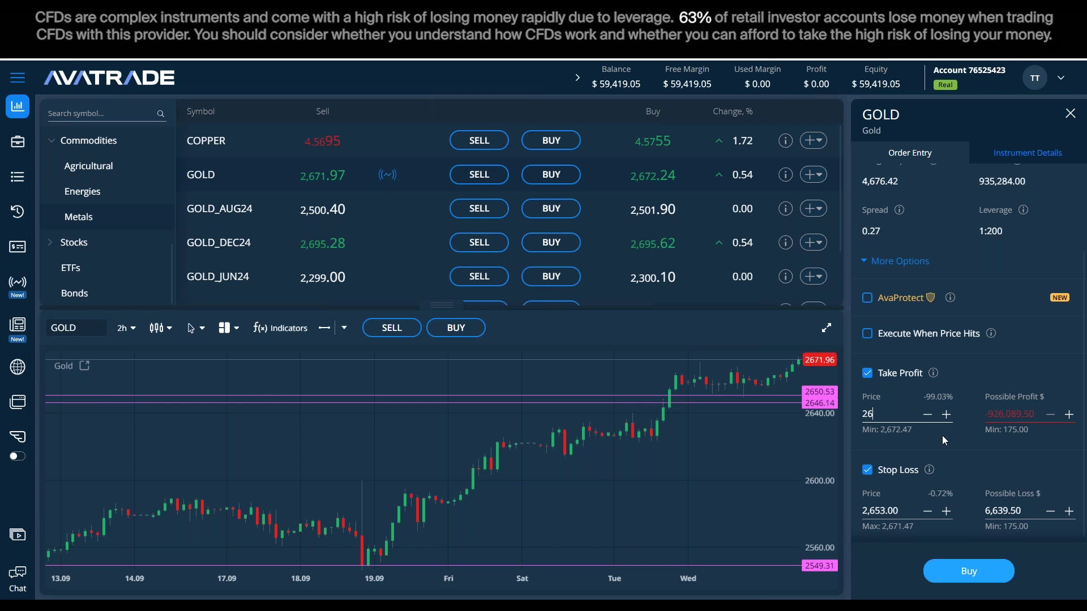
type("82")
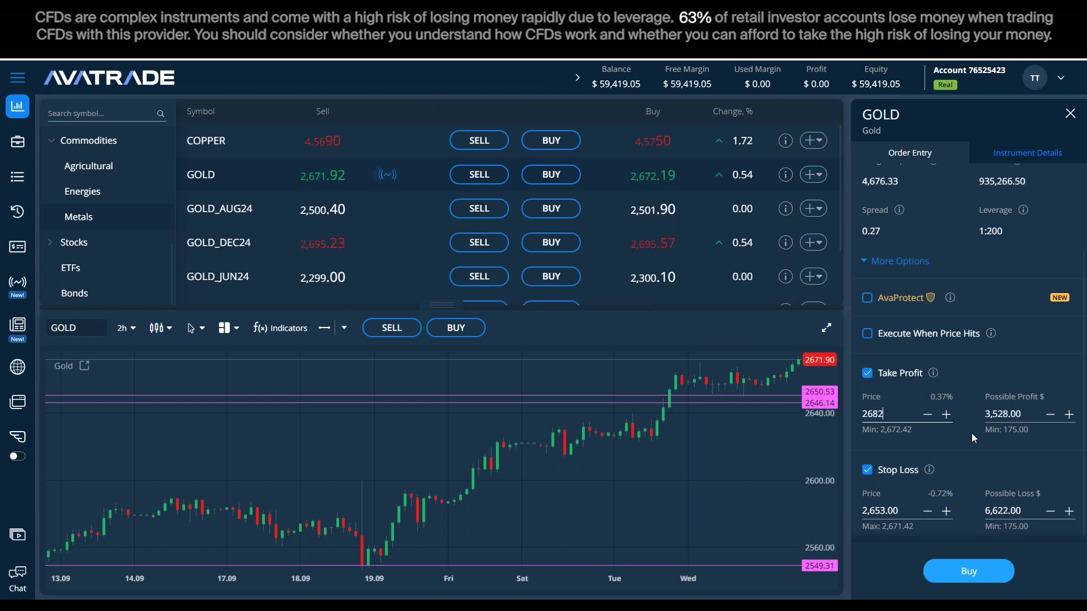
left_click(999, 372)
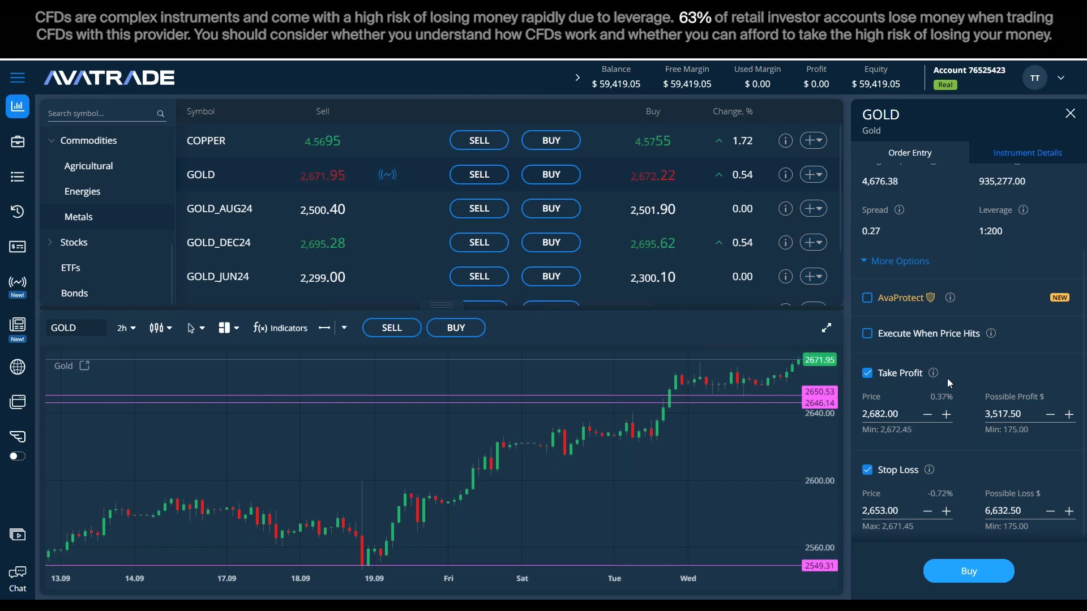
Step: Set the GOLD buy order's Stop Loss price to 2646, in line with the lower chart line
scroll(950, 467, "down", 1)
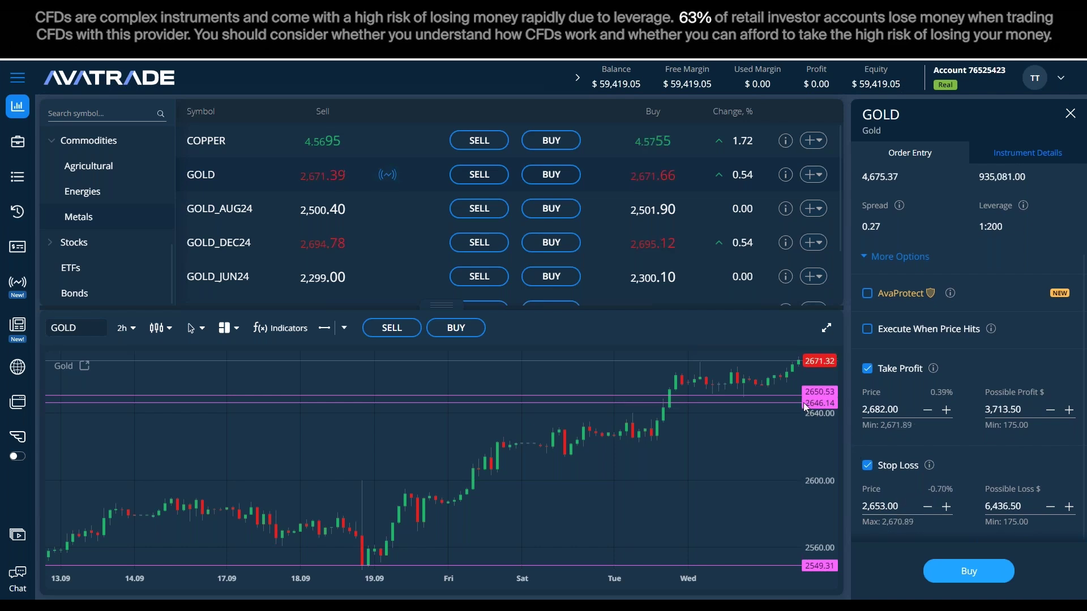
left_click(909, 513)
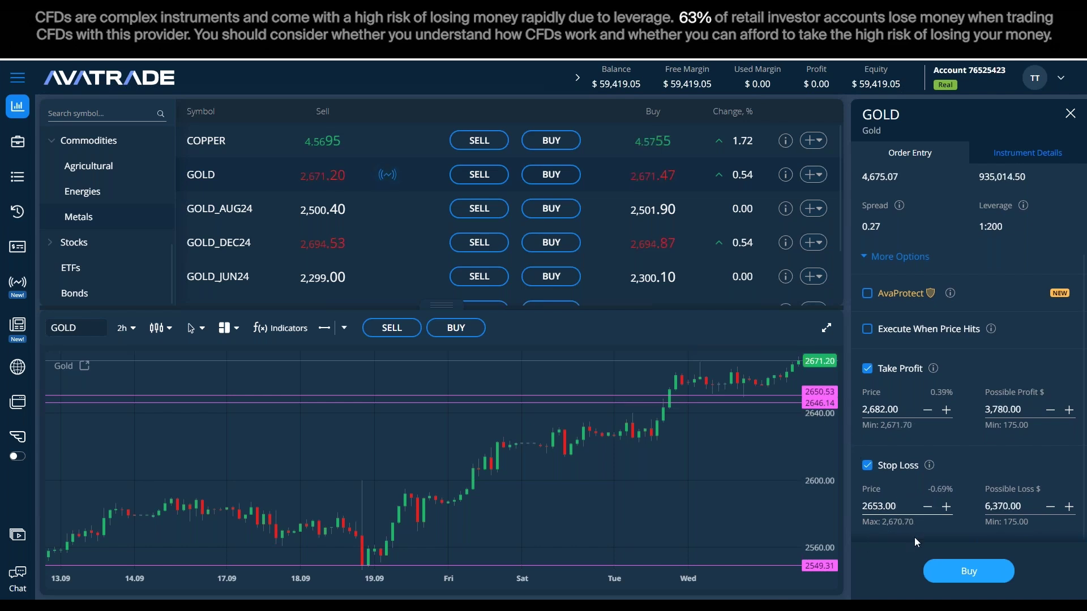
key("BackSpace")
key("BackSpace")
key("BackSpace")
key("BackSpace")
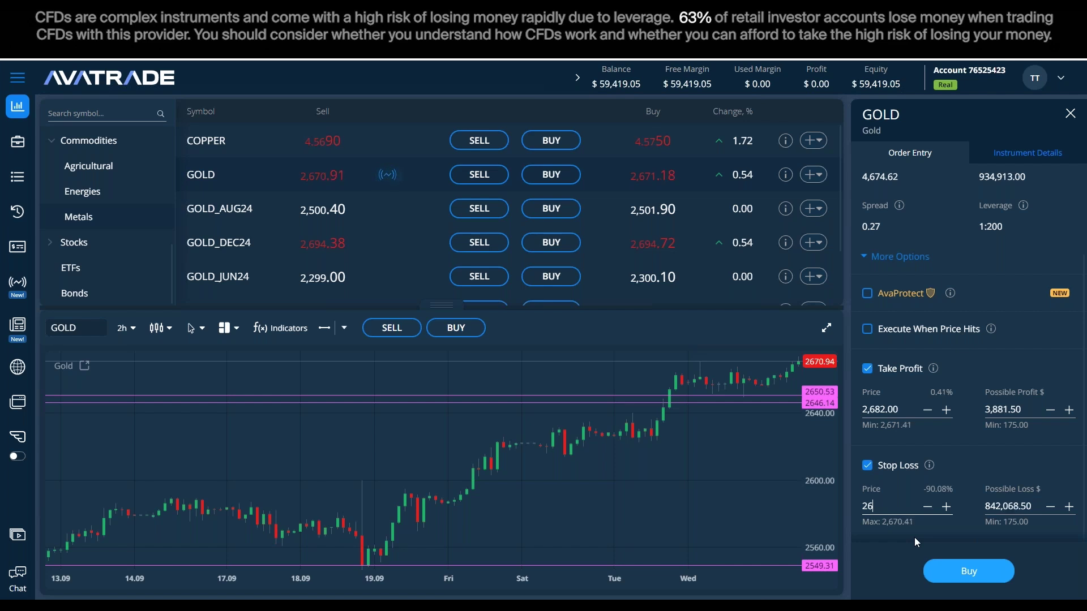
type("46")
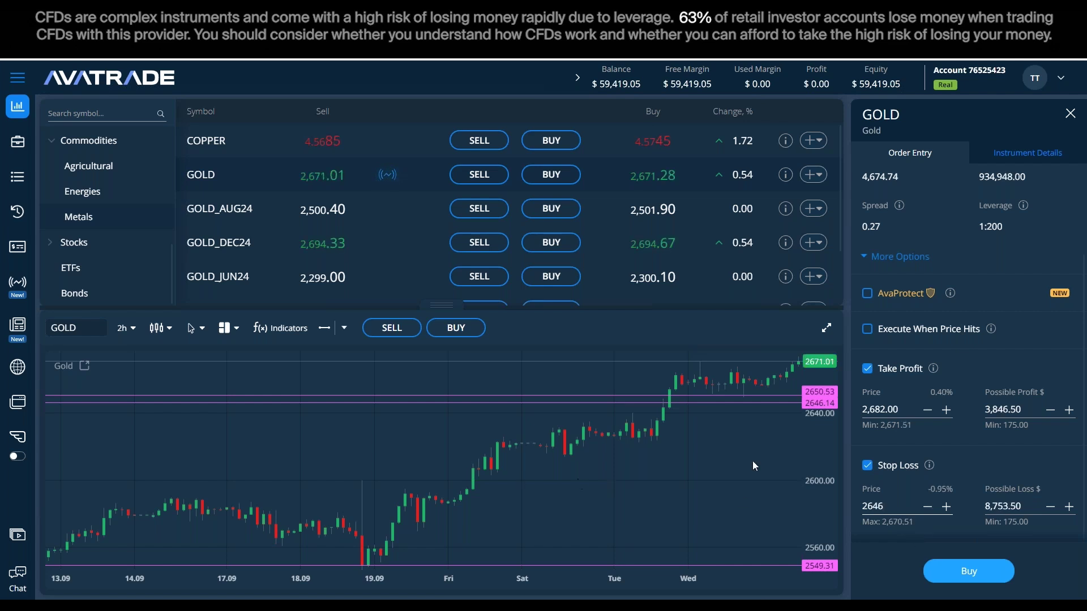
left_click(1028, 468)
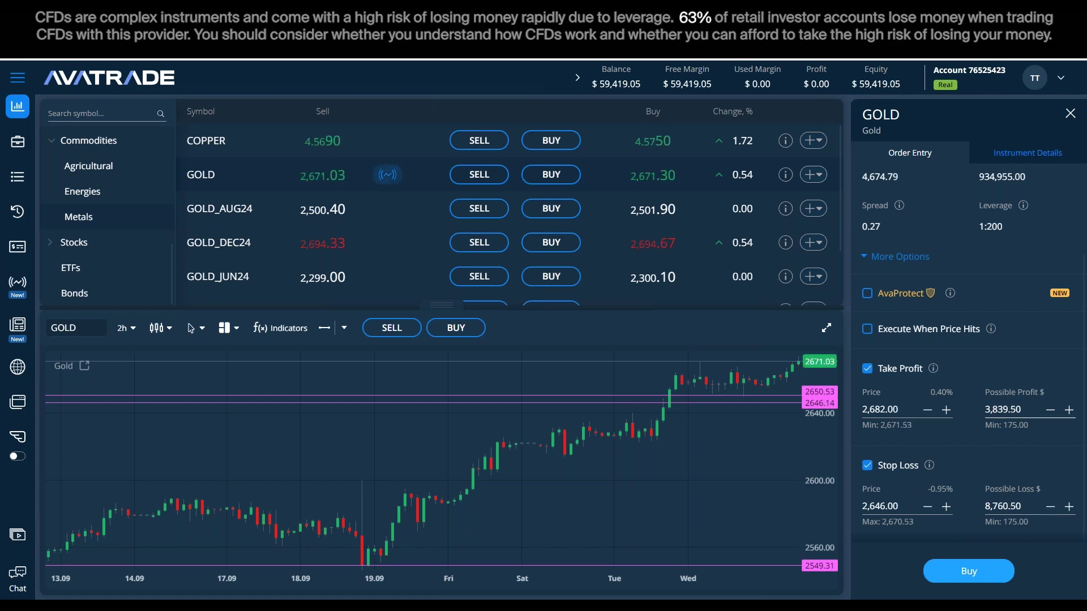
Step: Turn off the Stop Loss on the GOLD buy order and enable AvaProtect instead
left_click(867, 466)
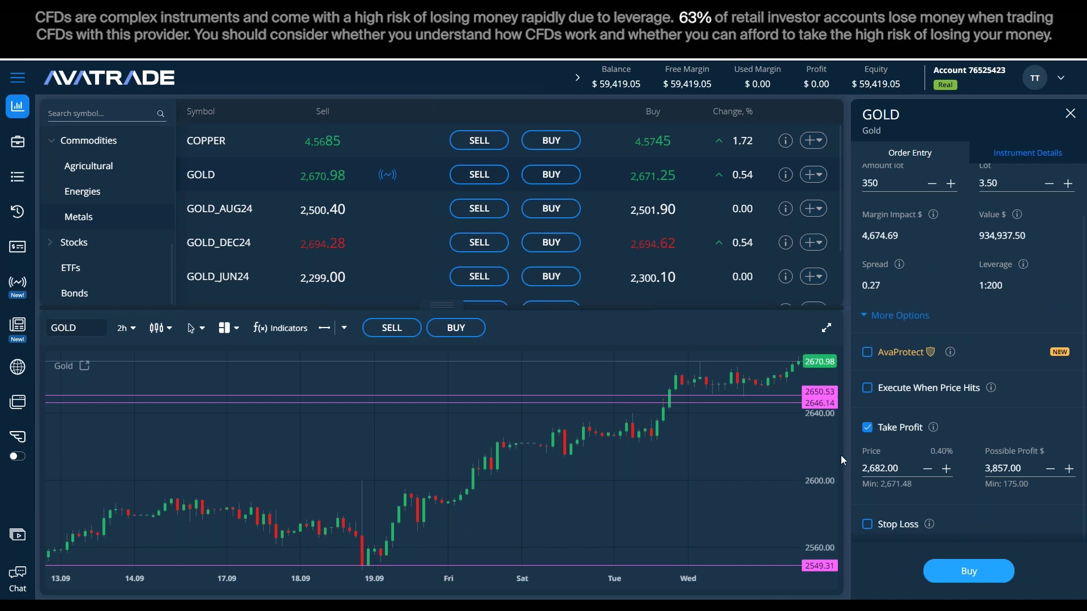
left_click(875, 352)
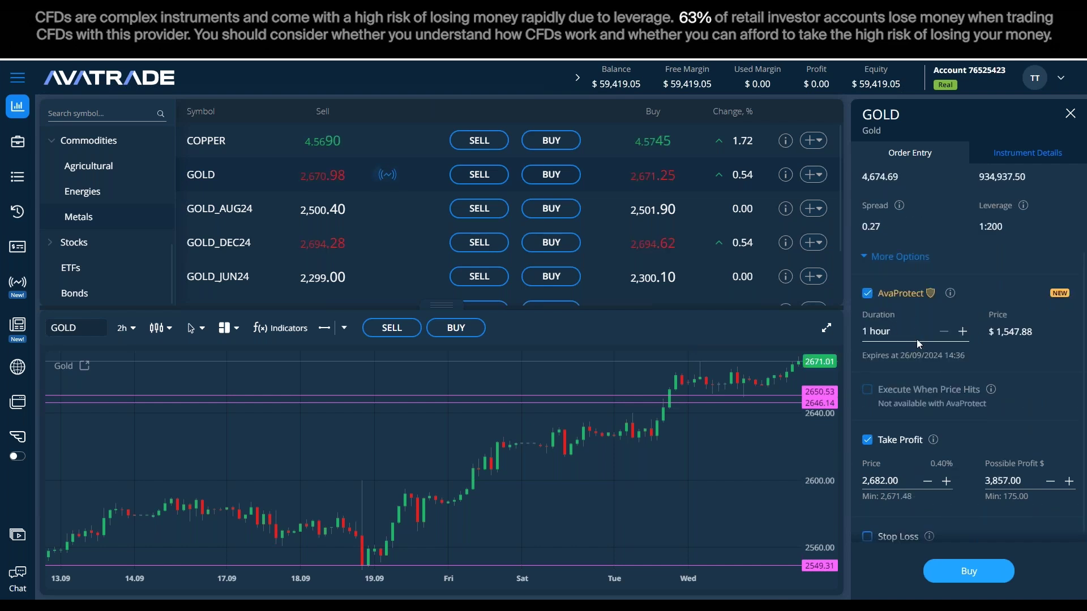
Step: Extend the AvaProtect duration on the GOLD buy order to 2 days
left_click(963, 336)
left_click(964, 335)
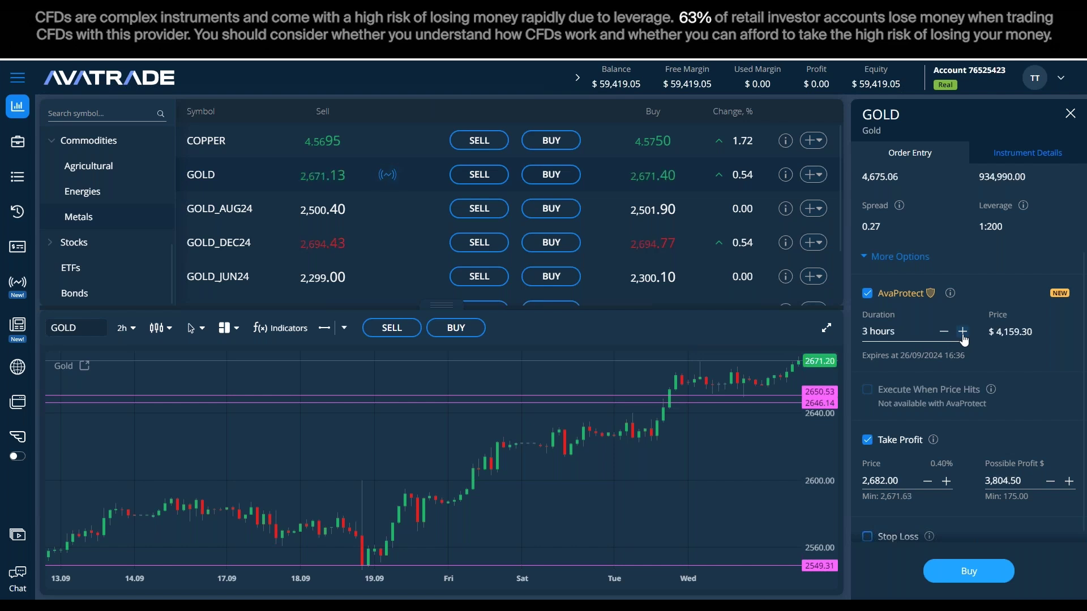
left_click(963, 335)
left_click(963, 334)
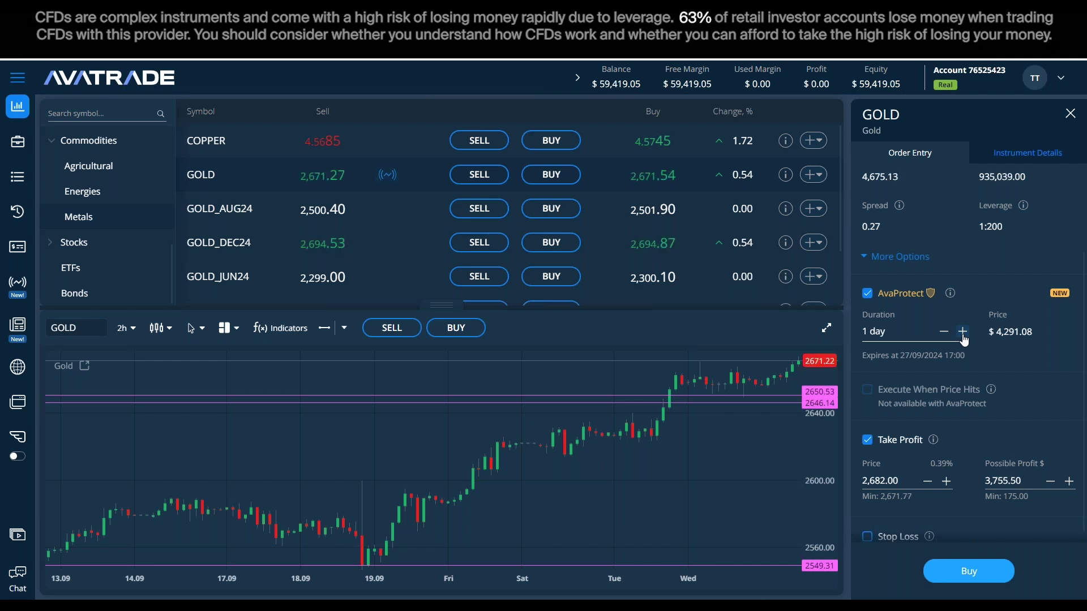
left_click(963, 335)
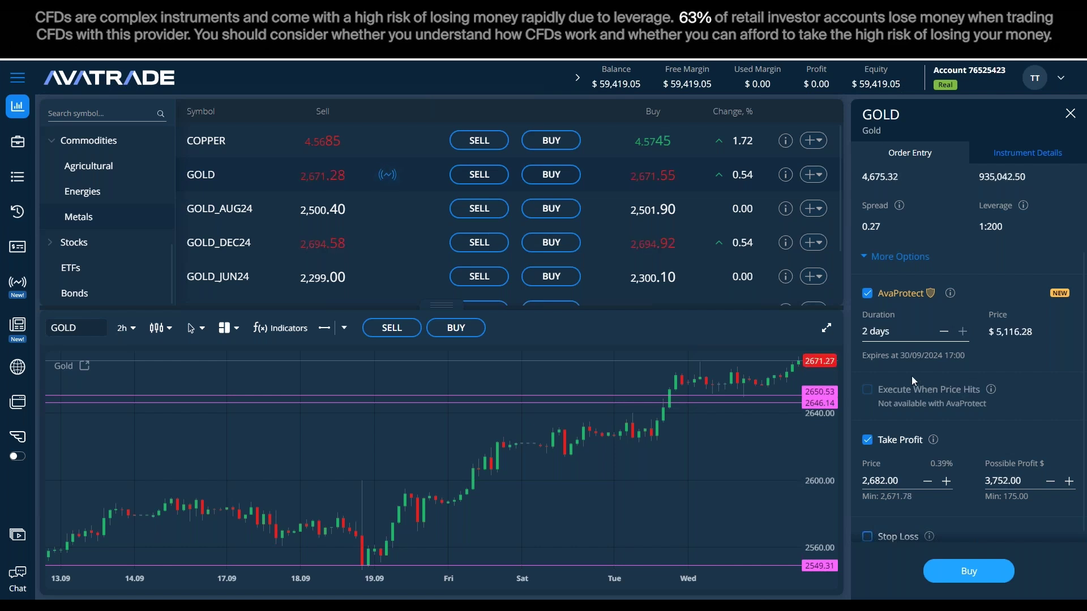
mouse_move(899, 358)
left_mouse_down()
mouse_move(962, 357)
mouse_move(900, 360)
left_mouse_up()
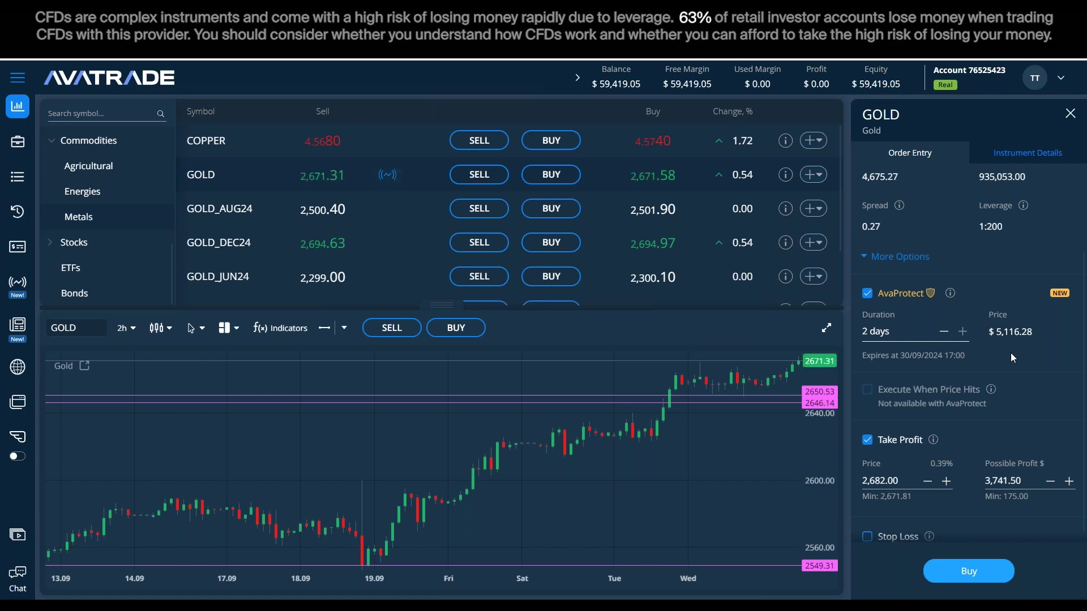
Step: Set the size of the GOLD buy order to 1 lot
scroll(1010, 357, "up", 3)
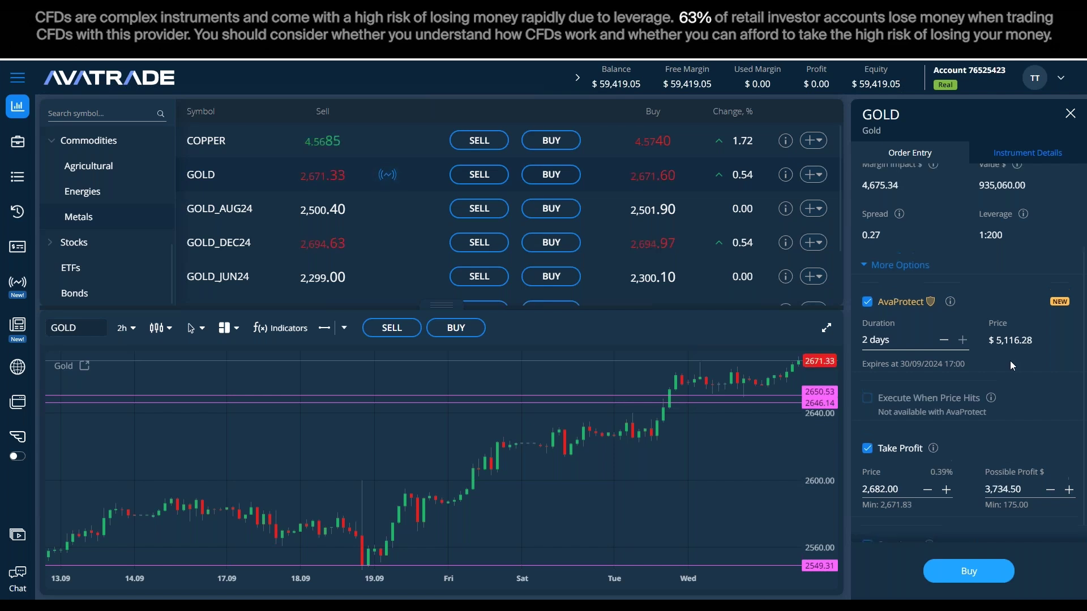
left_click(995, 243)
type("1")
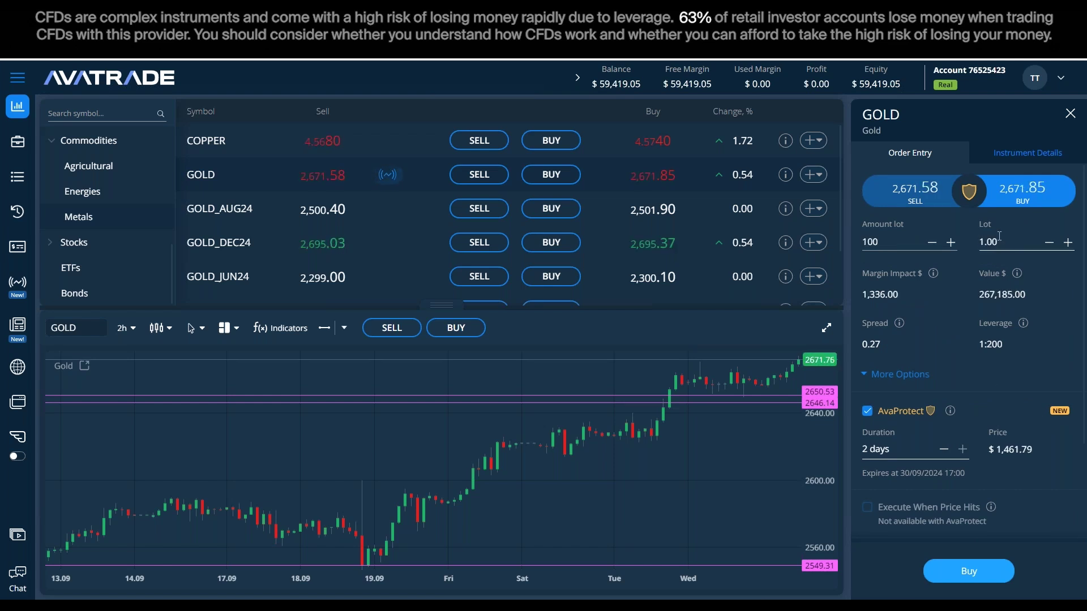
Step: Reduce the GOLD buy order's size to 0.4 lot to lower the AvaProtect cost
left_click(1010, 242)
key("BackSpace")
key("BackSpace")
key("BackSpace")
key("BackSpace")
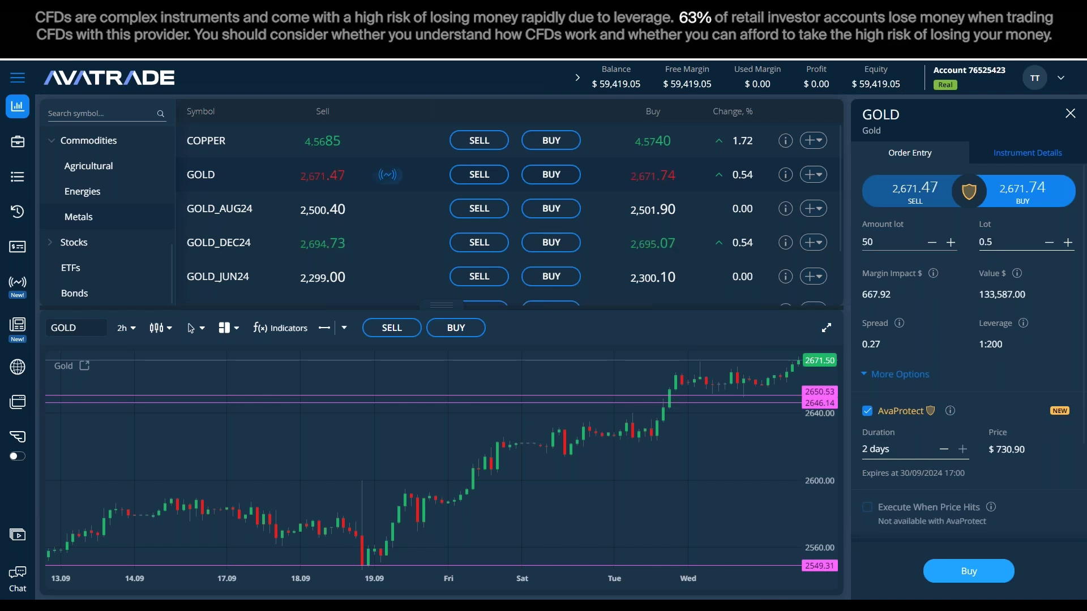
key("BackSpace")
type("4")
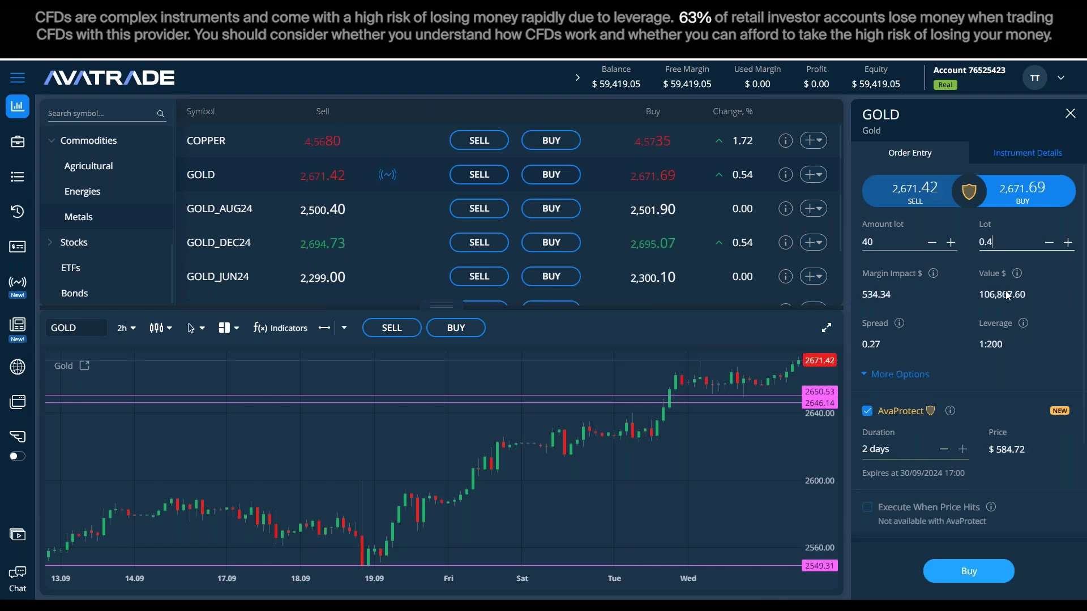
left_click(1047, 378)
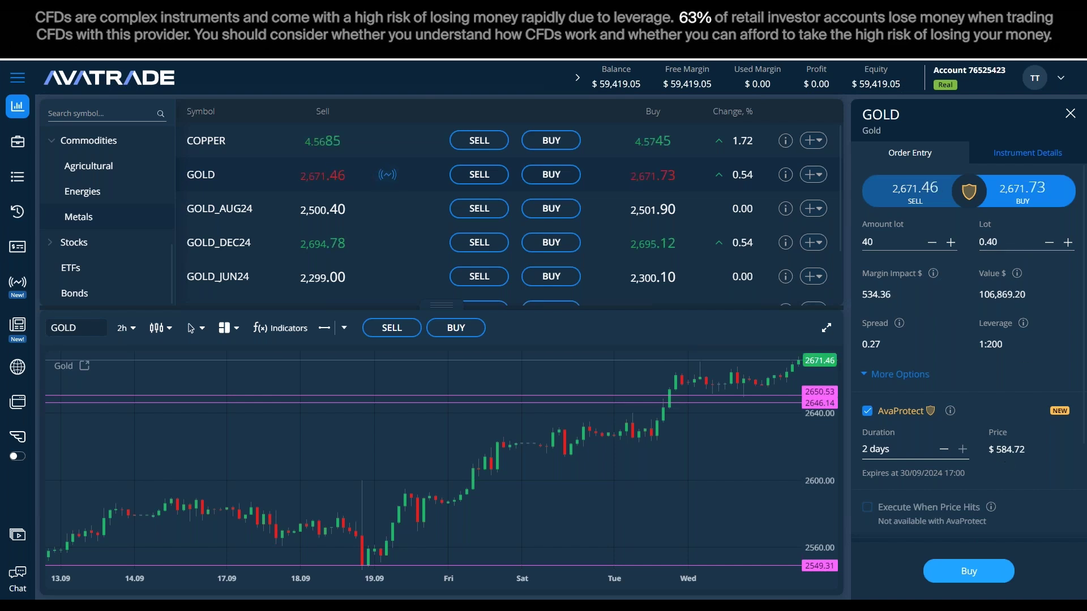
Step: Set the GOLD order's Take Profit price to 2700 and submit the buy order with AvaProtect
scroll(1041, 431, "down", 2)
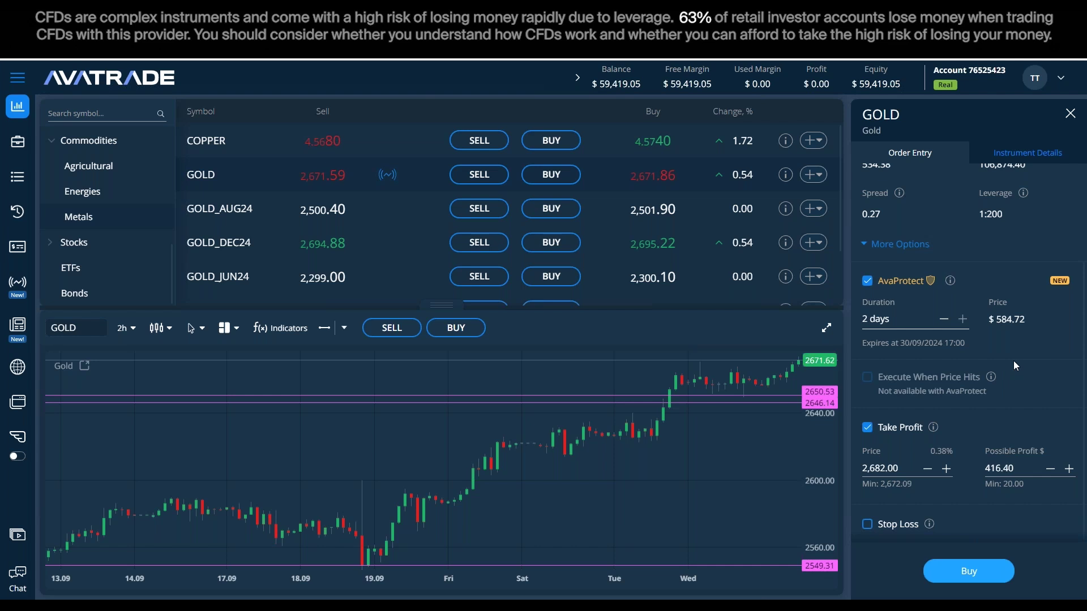
left_click(937, 481)
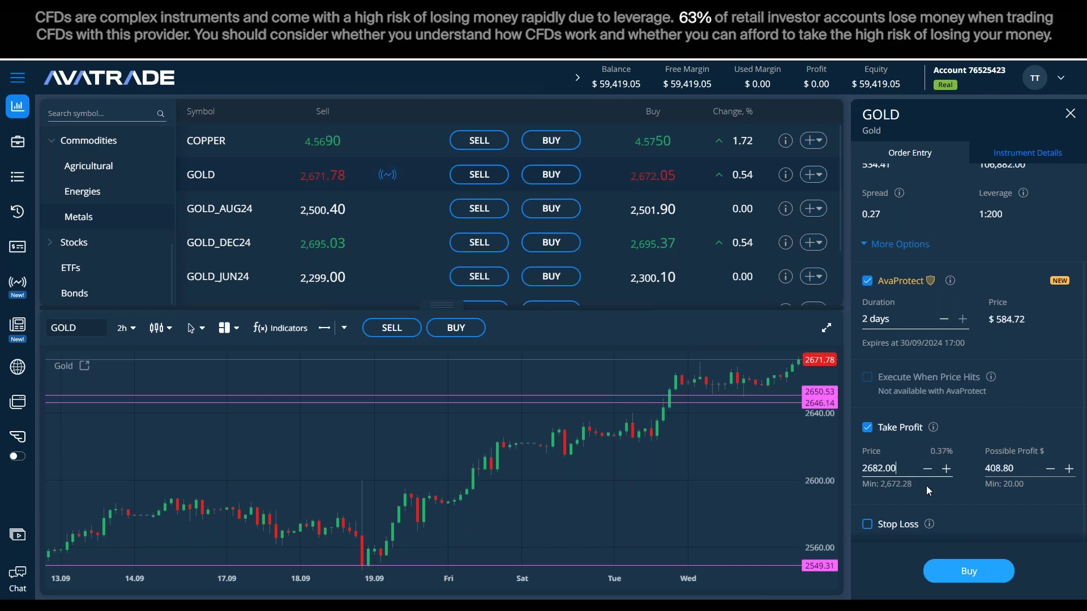
key("BackSpace")
key("BackSpace")
key("BackSpace")
key("BackSpace")
key("BackSpace")
key("BackSpace")
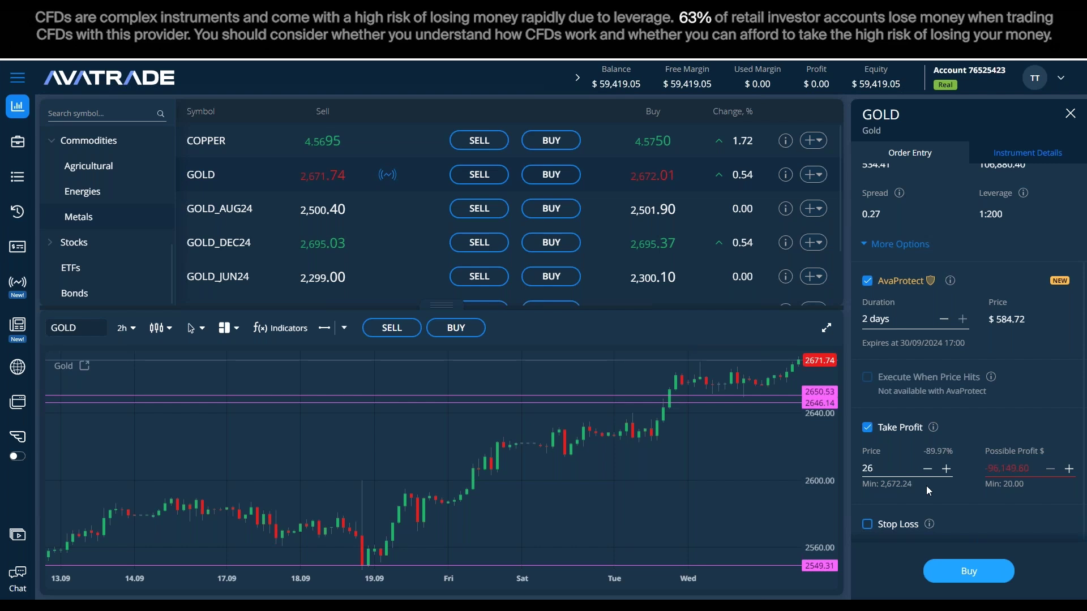
type("700")
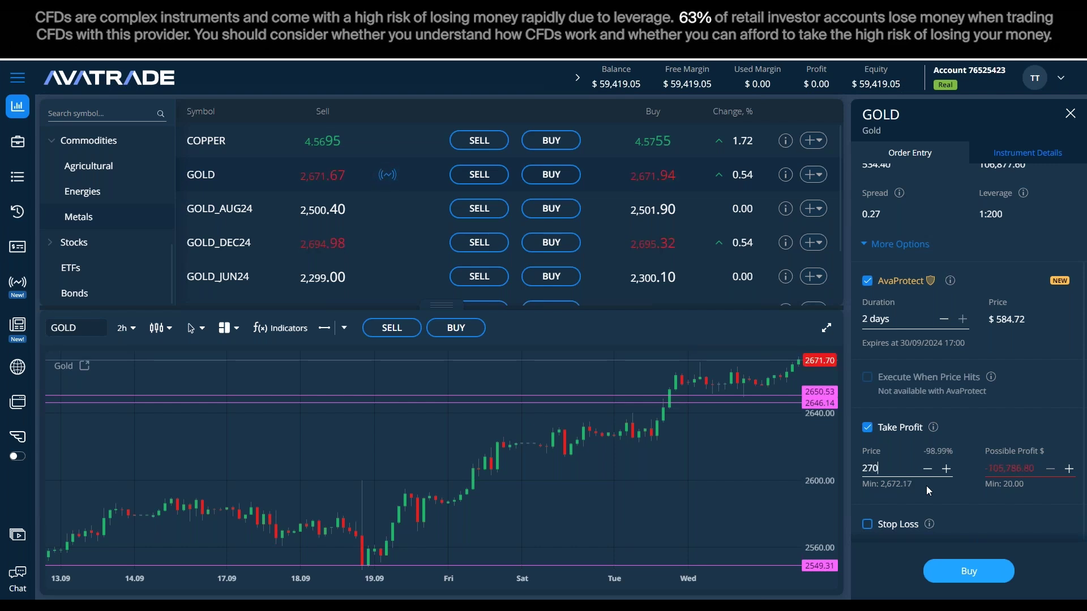
left_click(1037, 421)
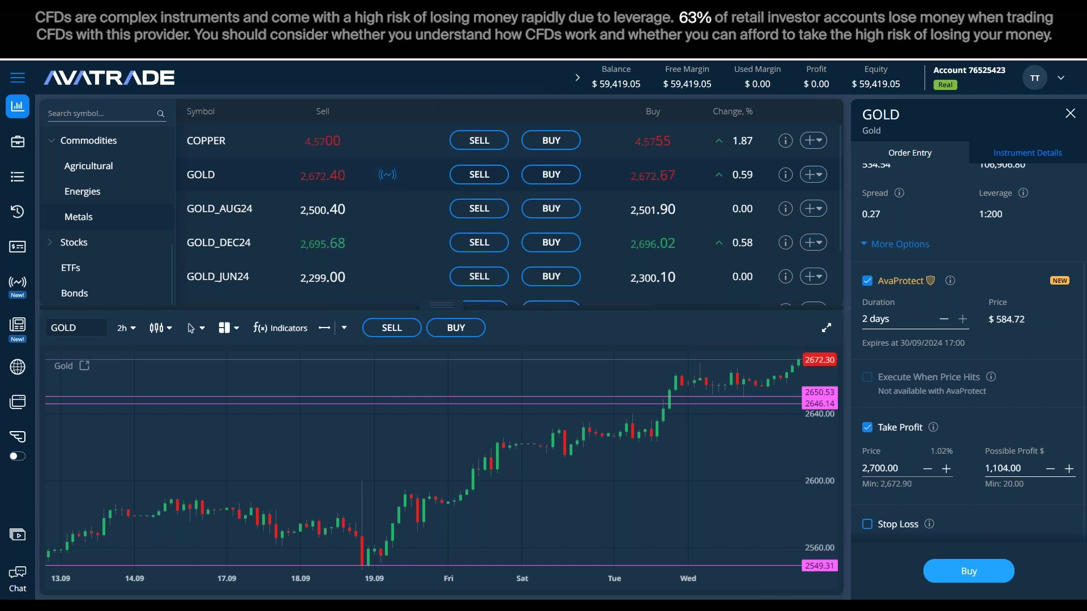
left_click(967, 578)
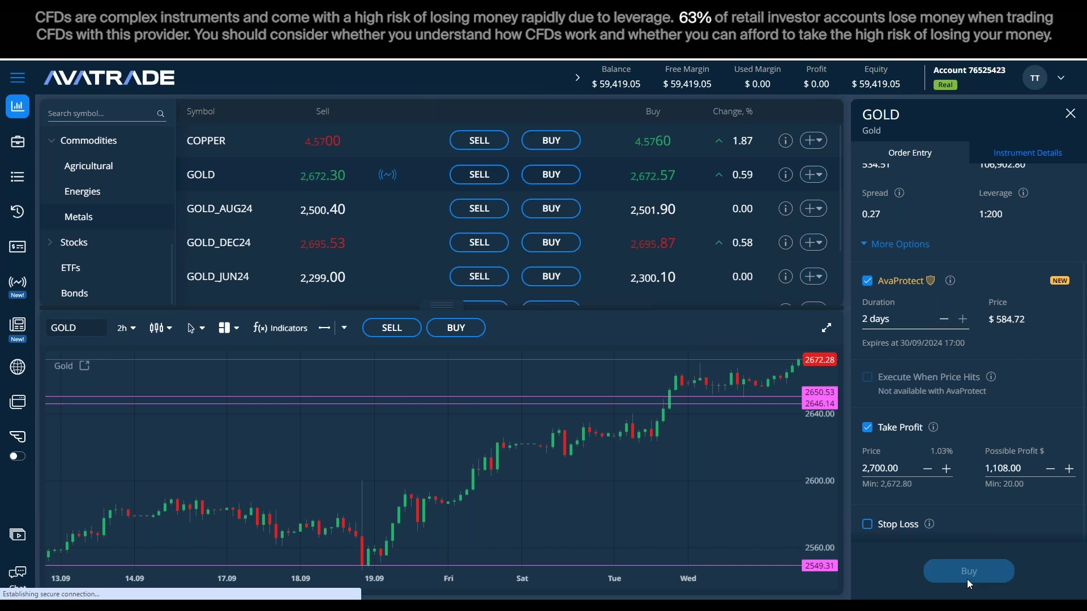